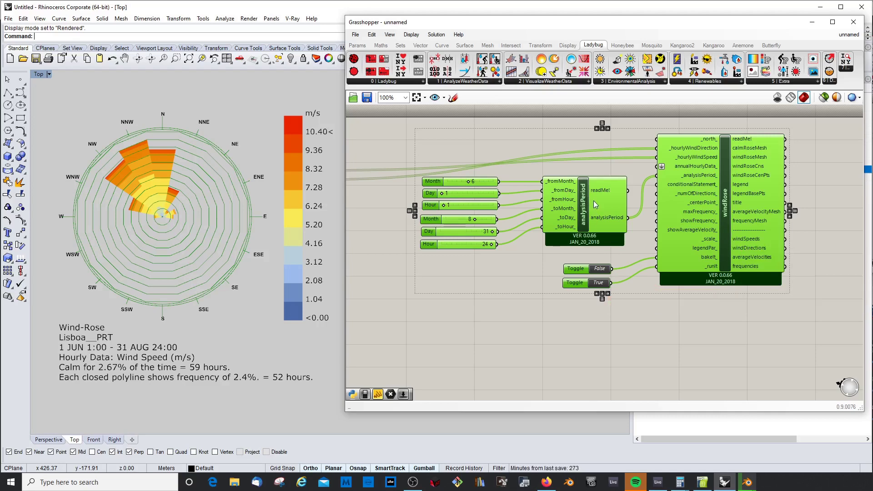
Browse the Ladybug weather-data analysis components, then deselect everything
scroll(587, 207, down, 2)
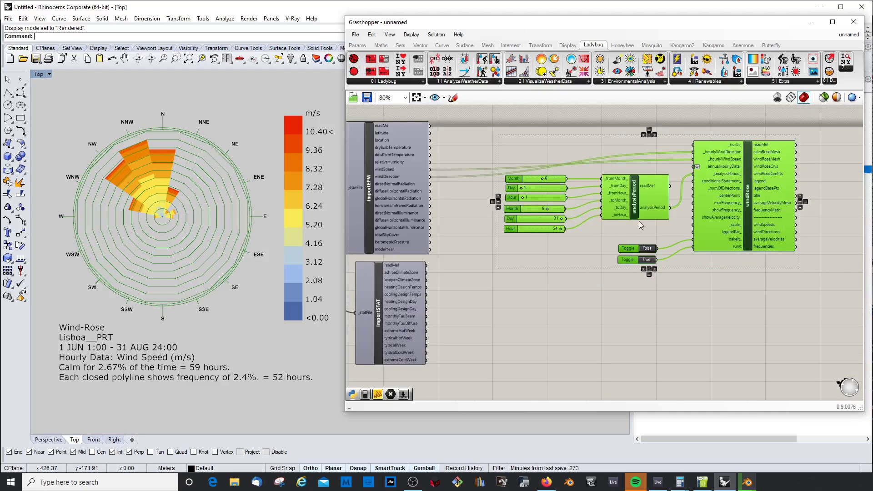
click(469, 83)
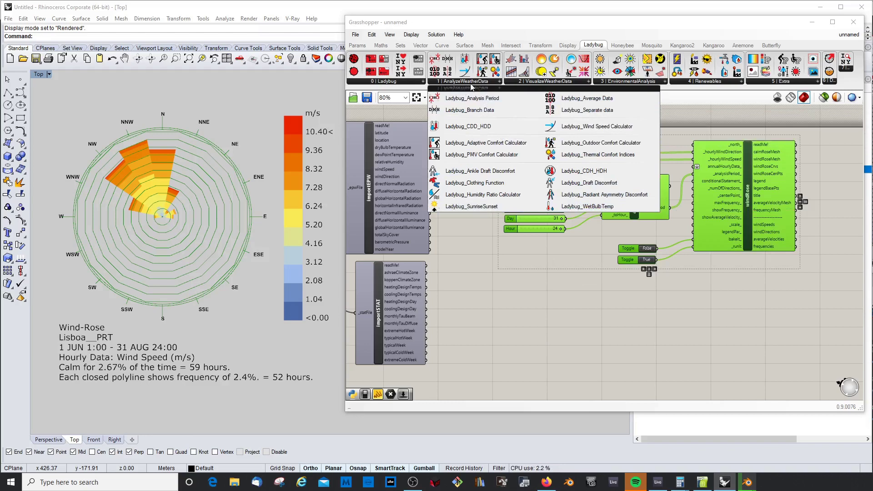
click(513, 298)
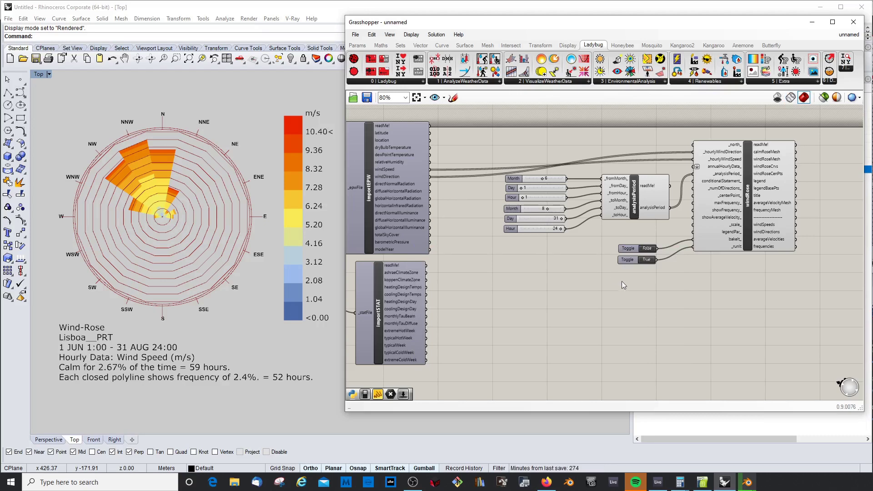
Group the sliders, analysisPeriod, toggles and windRose, and move the group down out of the way
scroll(659, 182, up, 2)
scroll(548, 297, down, 4)
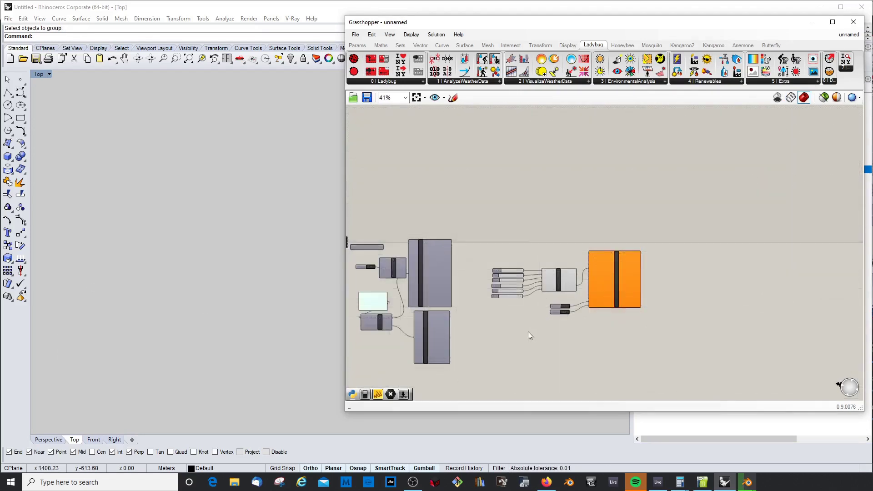
scroll(528, 331, up, 2)
drag(459, 202, 749, 338)
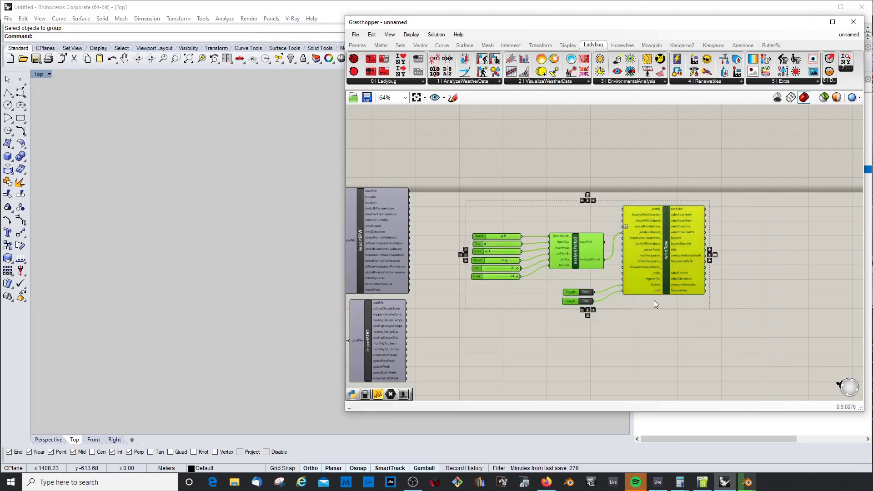
key(ctrl+g)
scroll(579, 246, down, 3)
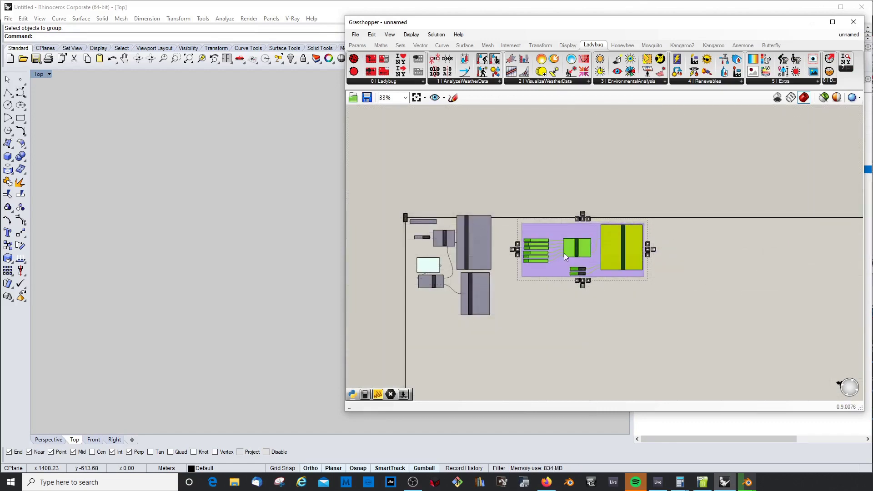
drag(566, 234, 478, 364)
Delete importSTAT and reposition importEPW and the EPW+STAT component
scroll(503, 258, up, 3)
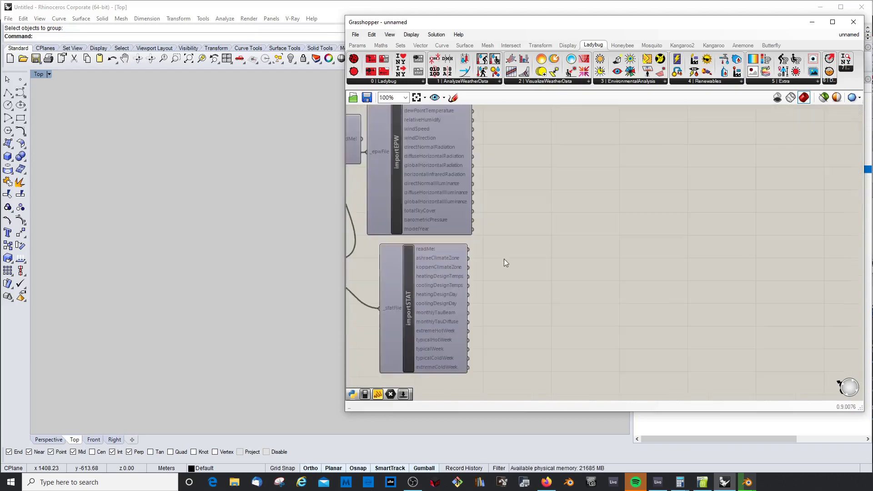
scroll(562, 200, up, 1)
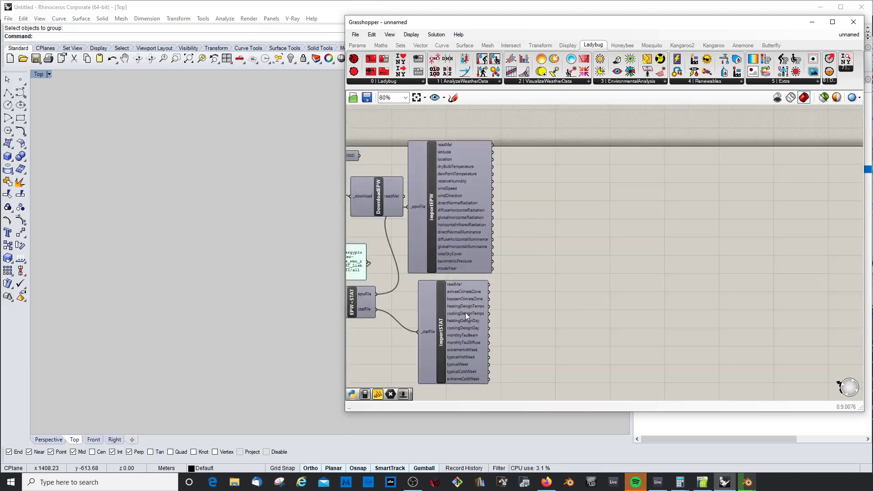
click(456, 319)
key(Delete)
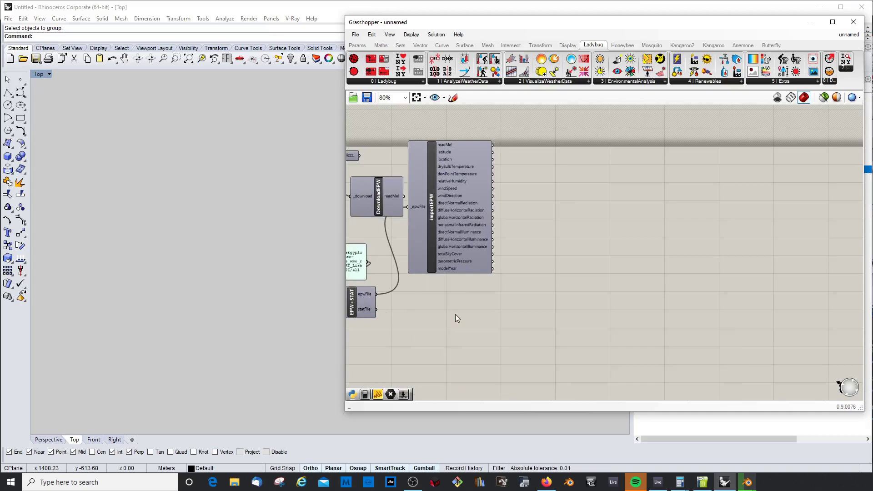
drag(447, 192, 502, 225)
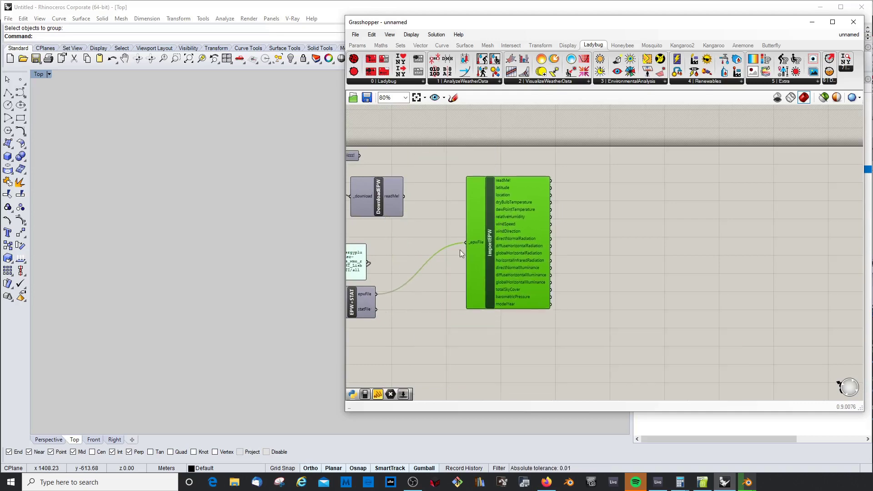
scroll(452, 267, down, 2)
scroll(387, 287, up, 2)
drag(387, 287, 450, 249)
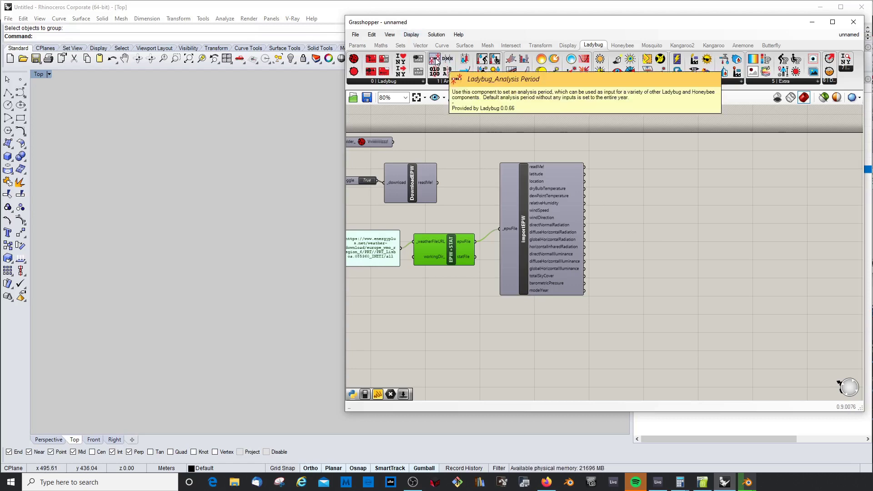
Add an Analysis Period component, then remove it again
drag(434, 61, 712, 190)
scroll(667, 181, up, 3)
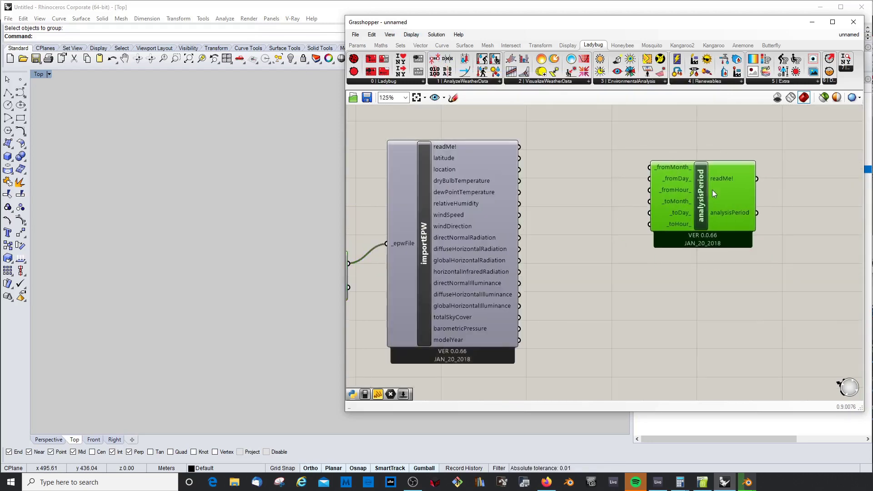
key(Delete)
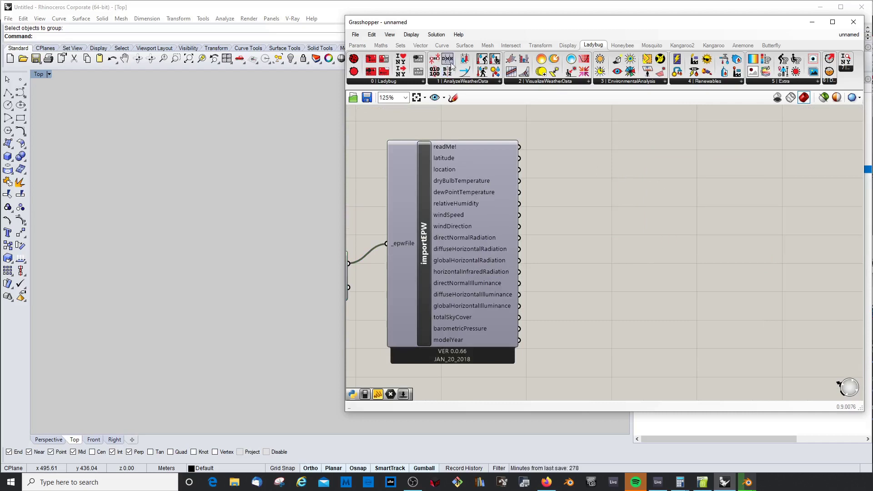
click(465, 81)
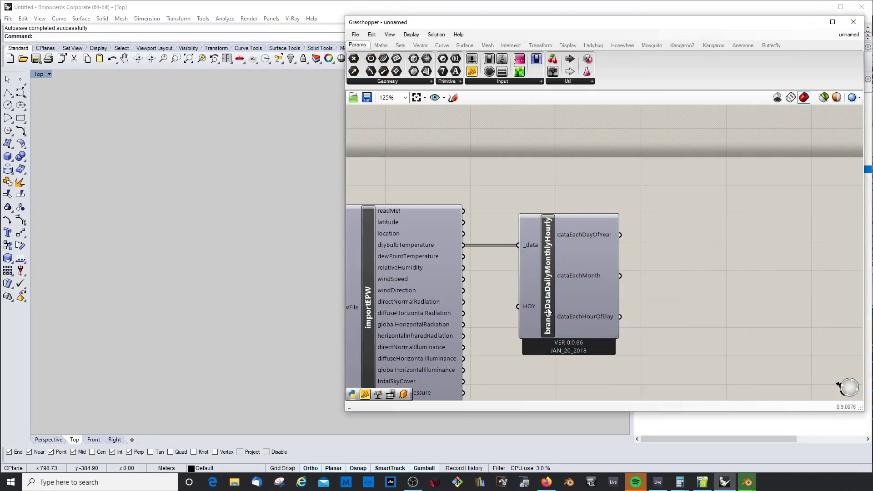
Wire dataEachDayOfYear into a new panel beside branchData, showing 365 branches of 24 values
scroll(509, 225, up, 3)
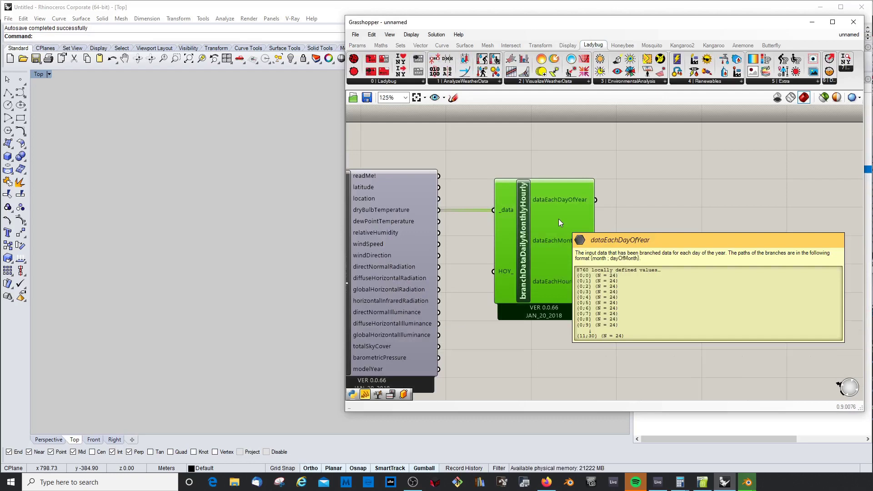
mouse_move(559, 222)
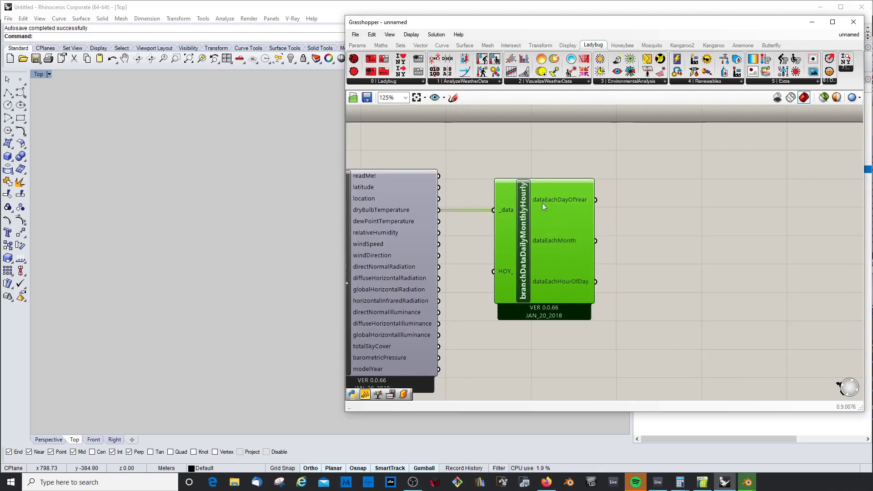
right_drag(544, 207, 502, 203)
click(359, 44)
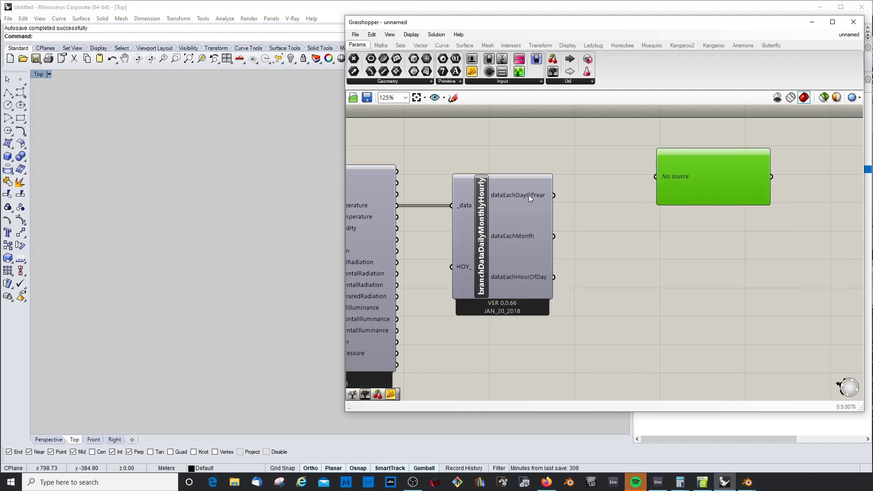
drag(554, 195, 655, 176)
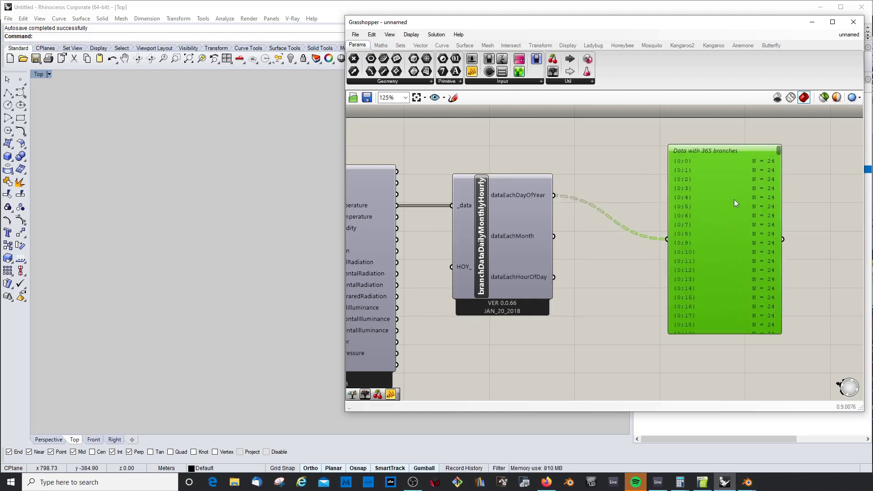
drag(735, 203, 713, 178)
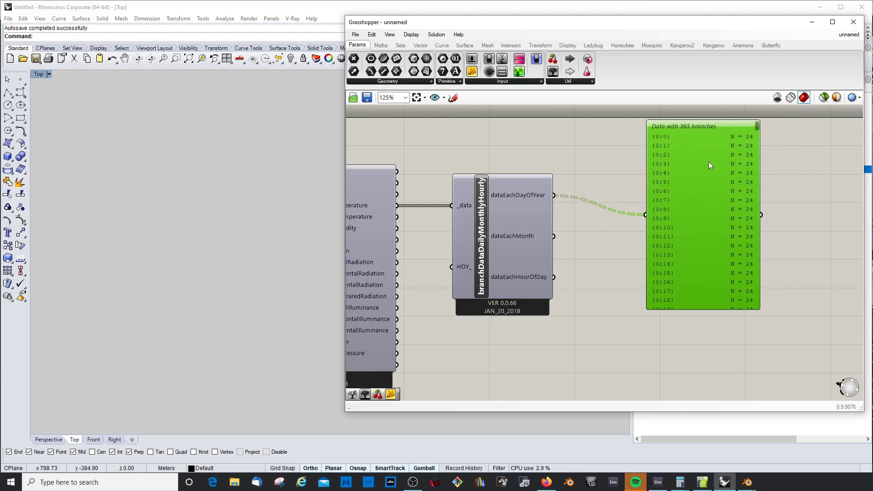
drag(720, 121, 737, 141)
drag(505, 212, 542, 195)
drag(717, 154, 719, 149)
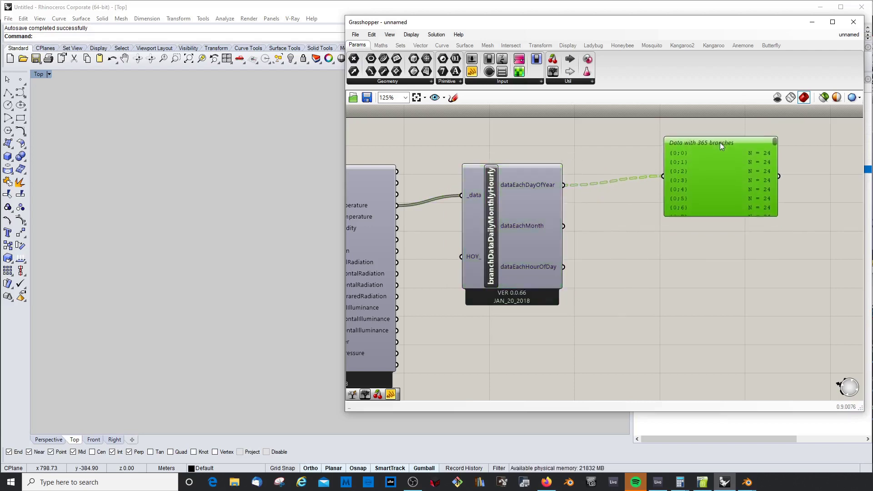
drag(517, 165, 513, 163)
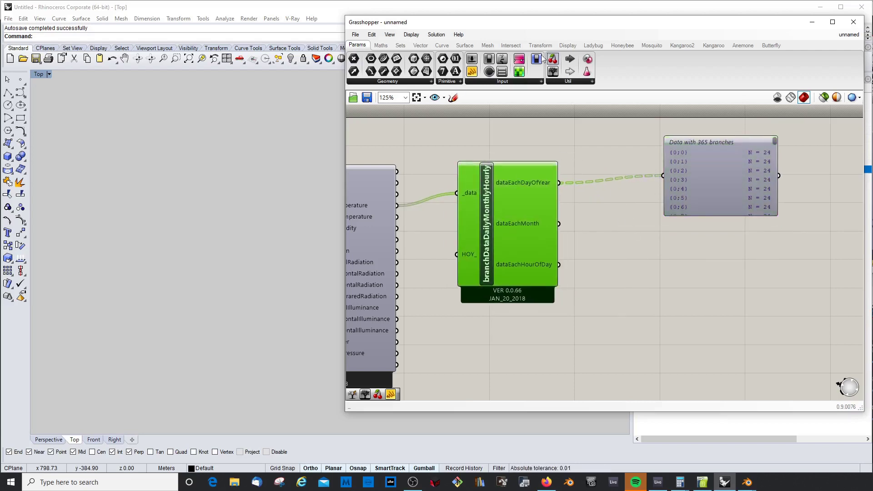
click(400, 45)
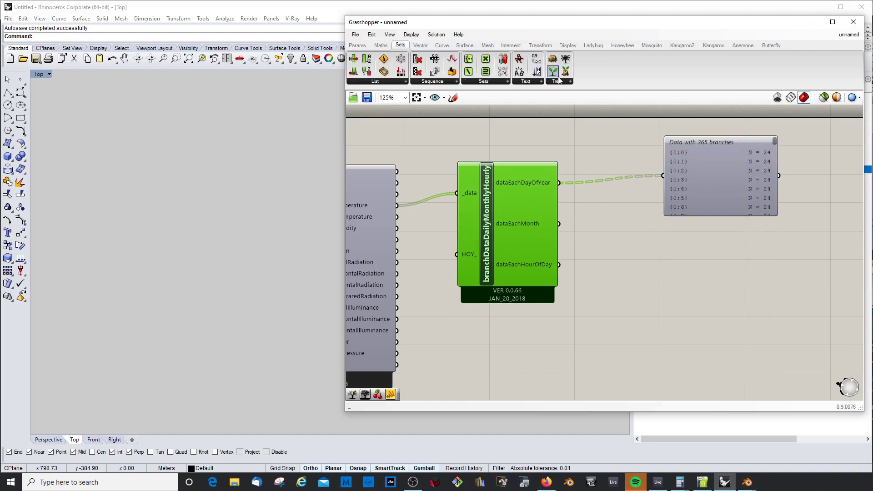
Place a Tree Branch component below the data panel, fed by dataEachDayOfYear
click(556, 81)
click(576, 235)
click(726, 275)
drag(723, 278, 699, 264)
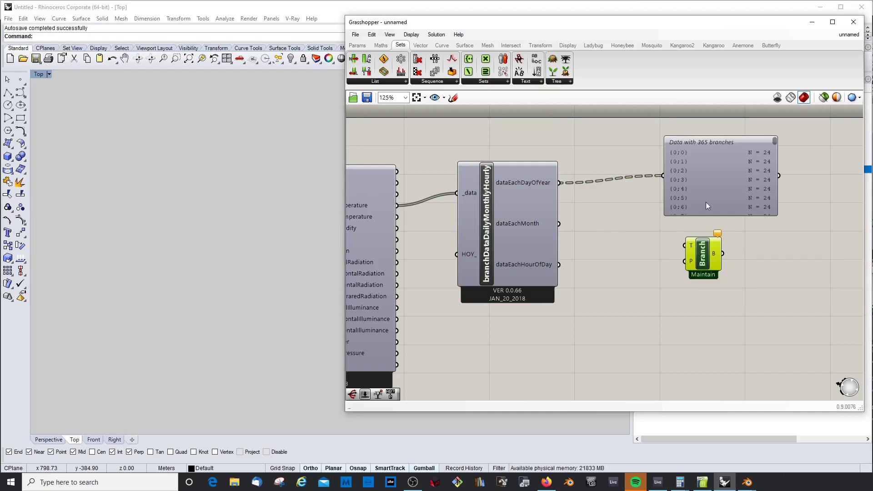
drag(562, 183, 708, 255)
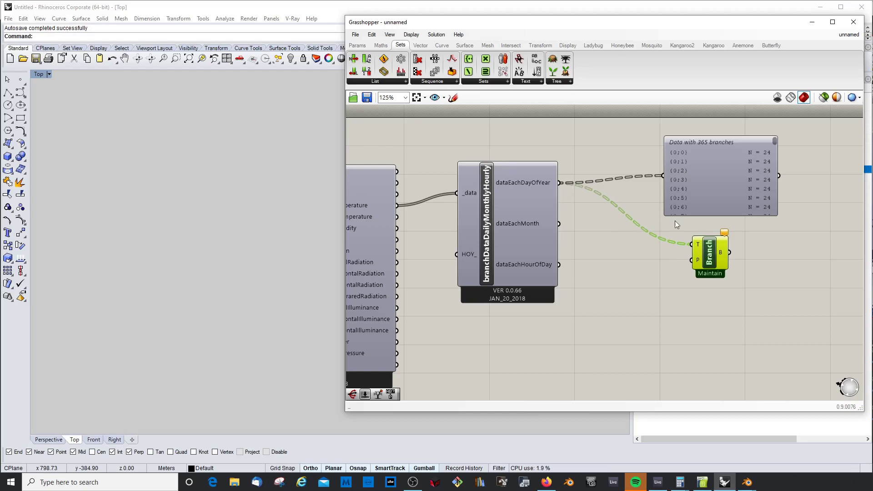
mouse_move(711, 256)
mouse_down()
mouse_move(729, 258)
mouse_move(718, 258)
mouse_up()
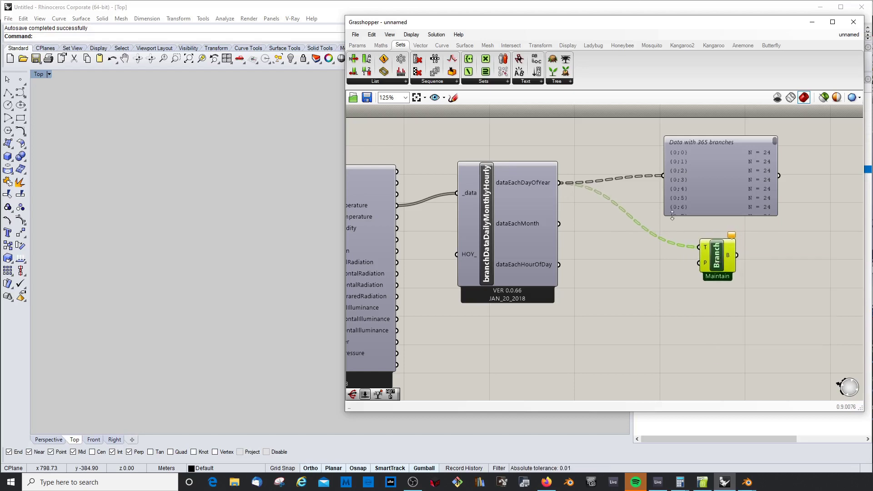
Add a Panel via search 'pane' to display the Branch component's output
double_click(804, 253)
text(pane)
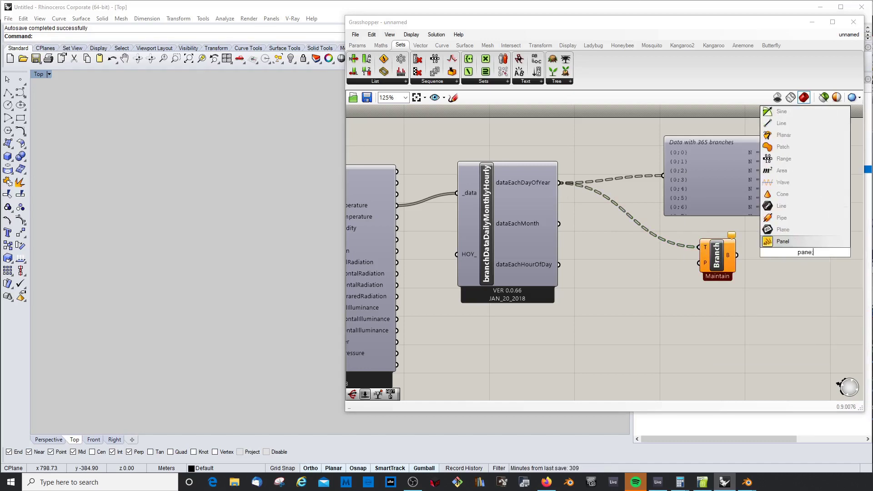
key(Return)
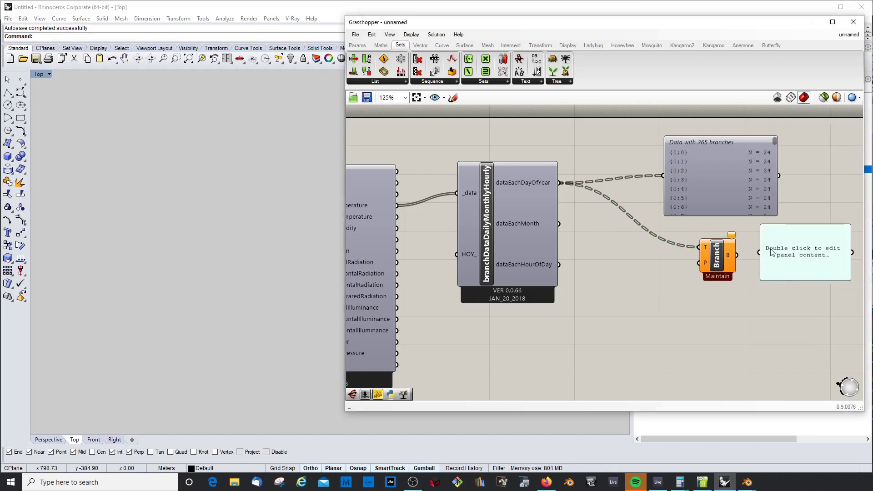
drag(737, 255, 758, 253)
click(717, 255)
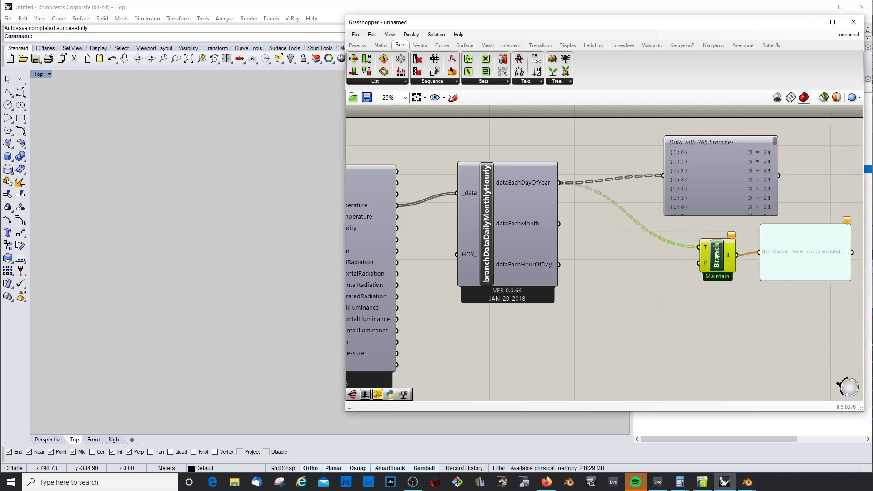
drag(722, 147, 723, 146)
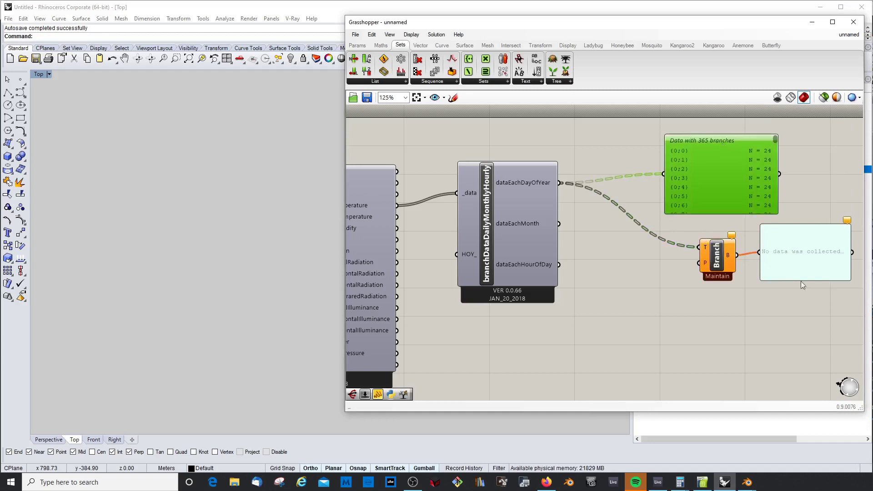
Add another panel and enter the tree path {0;30} as its text
double_click(717, 352)
text(panel)
key(Return)
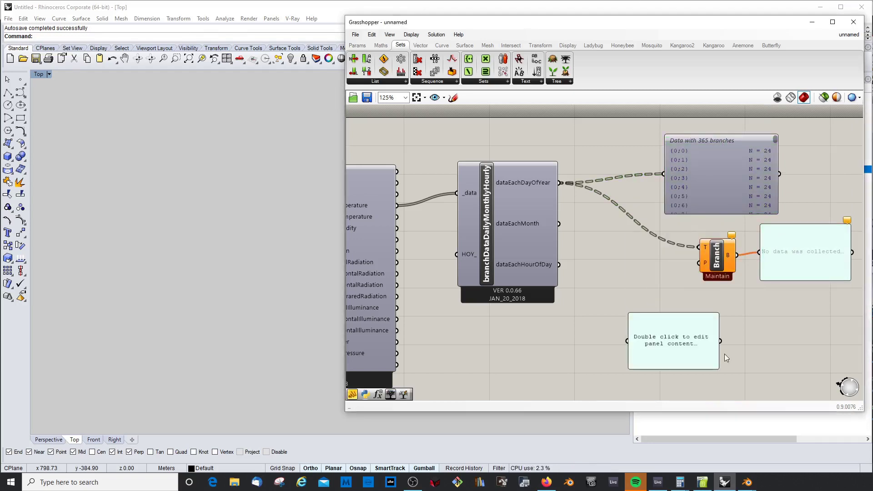
double_click(689, 336)
key(BackSpace)
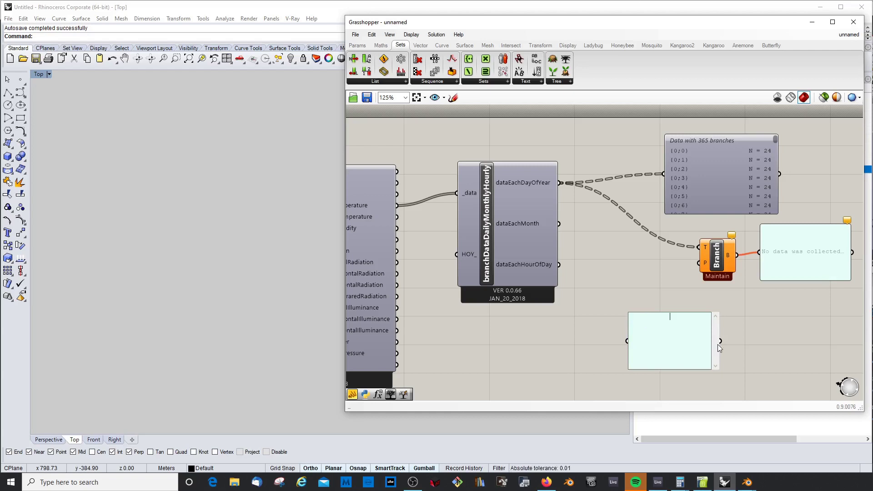
text([)
key(BackSpace)
text(30})
Connect the {0;30} panel to the Branch component's path input
click(737, 354)
click(659, 340)
drag(698, 340, 699, 263)
drag(664, 303, 657, 273)
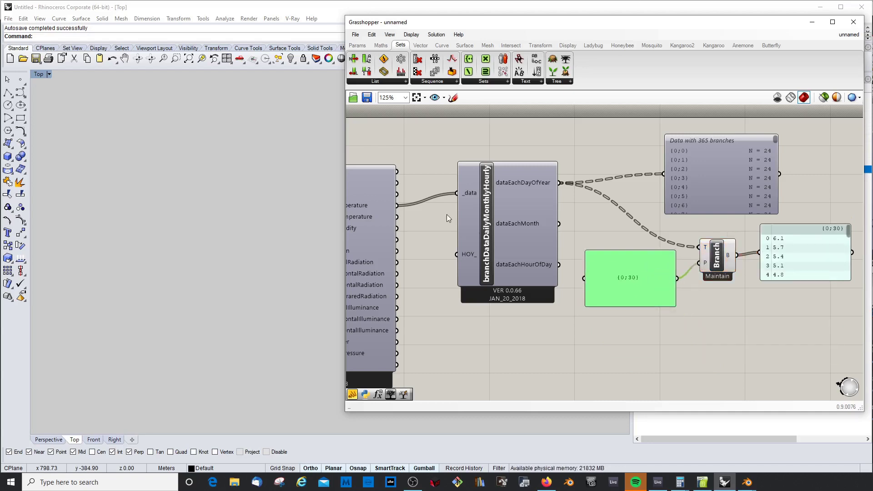
Rearrange branchData, the weather component, Branch and the panels into a tidier layout
drag(522, 217, 486, 217)
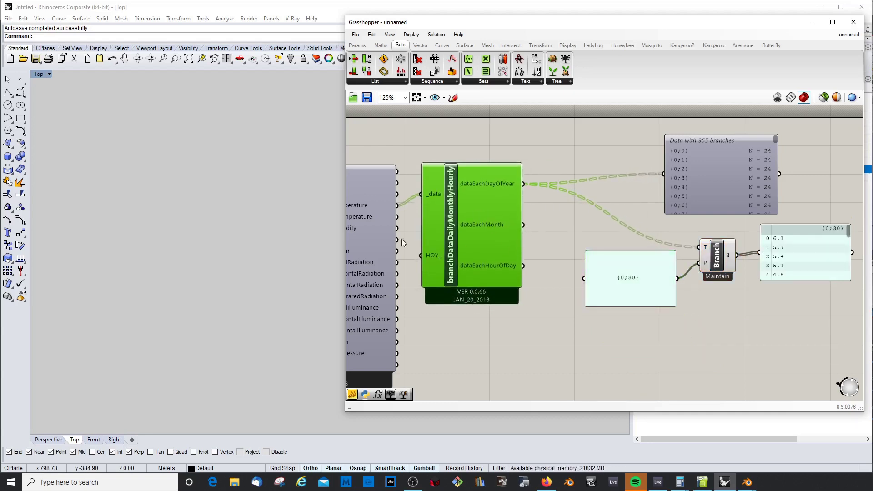
drag(388, 239, 392, 230)
click(465, 236)
drag(670, 279, 653, 270)
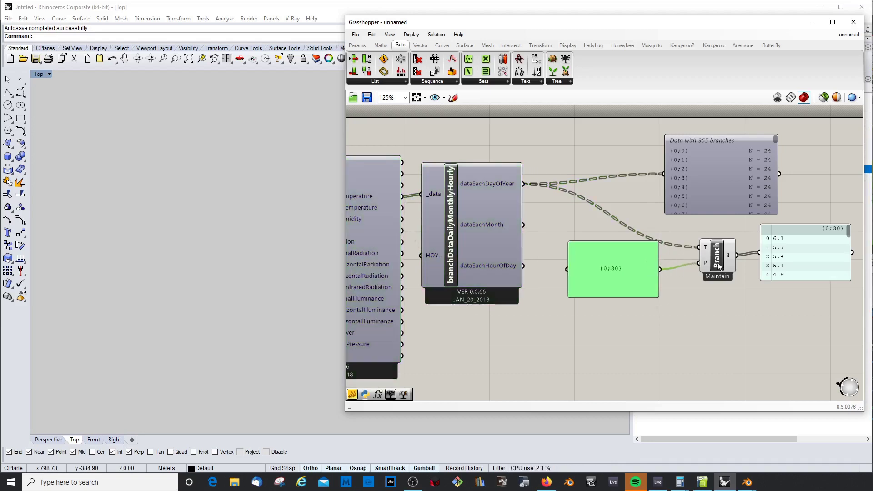
drag(725, 259, 718, 251)
drag(836, 258, 828, 256)
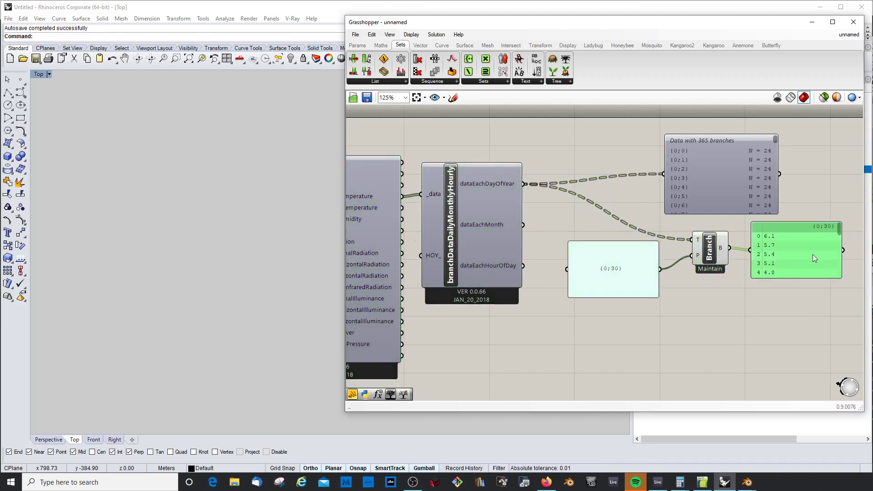
drag(736, 176, 756, 160)
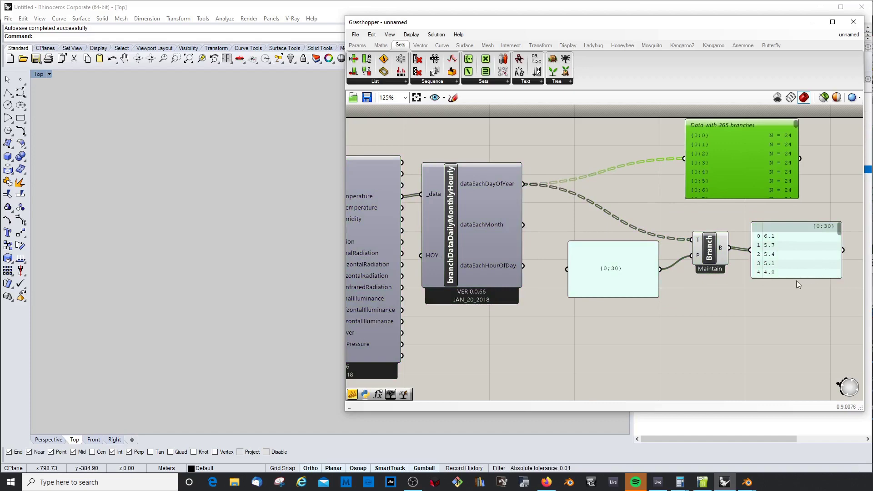
Stretch the Branch output panel taller to list day {0;30}'s hourly temperatures
scroll(583, 227, down, 2)
scroll(551, 223, up, 1)
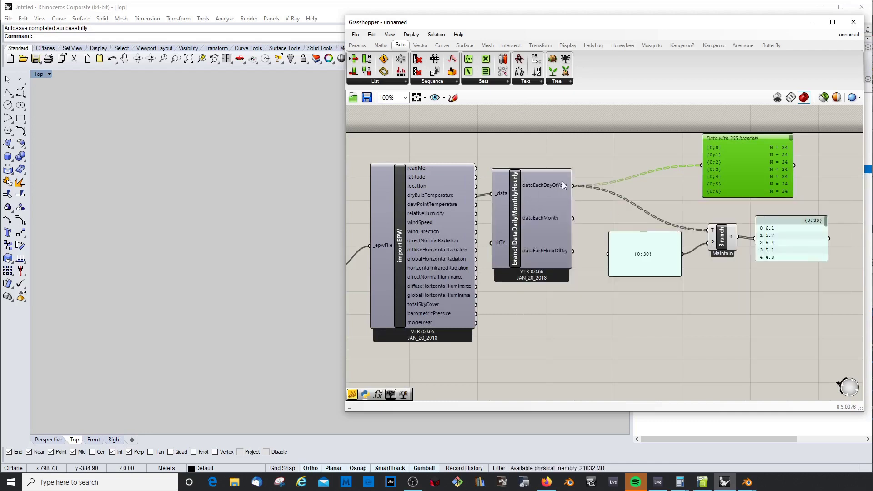
click(659, 245)
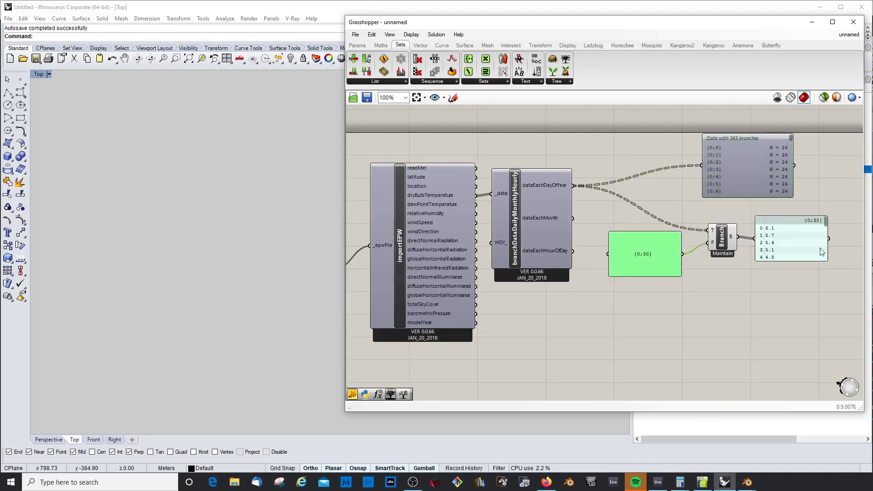
drag(797, 259, 795, 349)
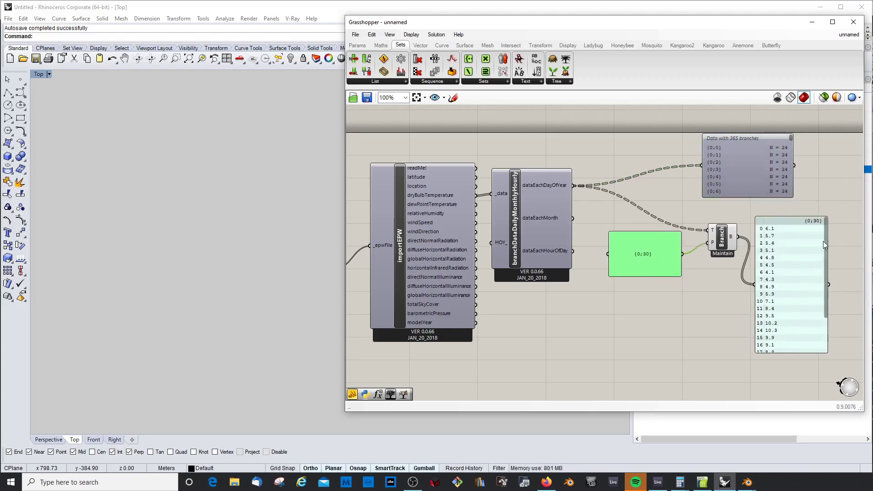
Rewire the Branch tree input to branchData's dataEachMonth output
mouse_move(824, 239)
mouse_down()
mouse_move(823, 304)
mouse_move(830, 225)
mouse_move(830, 305)
mouse_move(831, 227)
mouse_up()
click(584, 244)
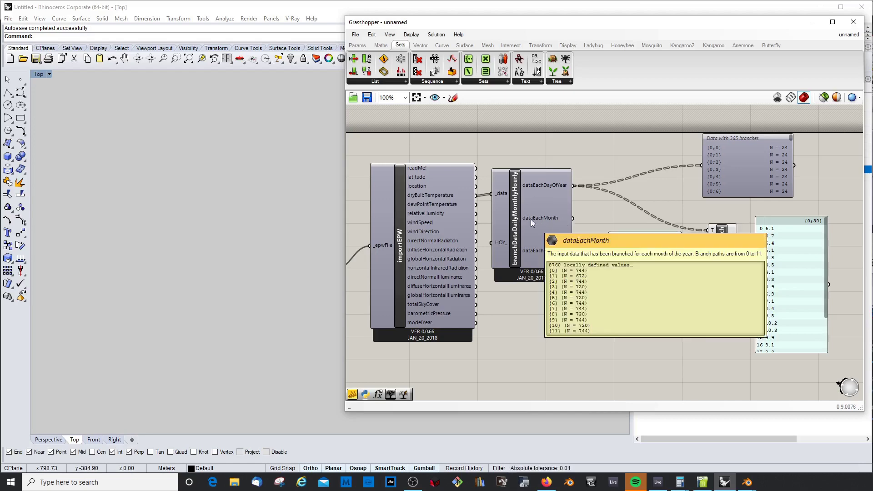
drag(572, 219, 818, 275)
scroll(724, 232, down, 3)
scroll(734, 213, up, 2)
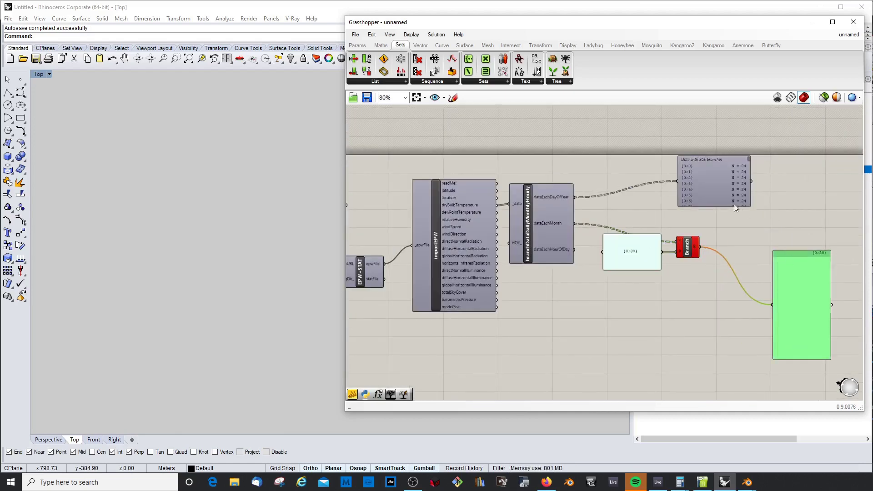
Feed monthly data into the Param Viewer and enable Draw Tree to show its 12 branches
click(734, 204)
drag(701, 247, 780, 185)
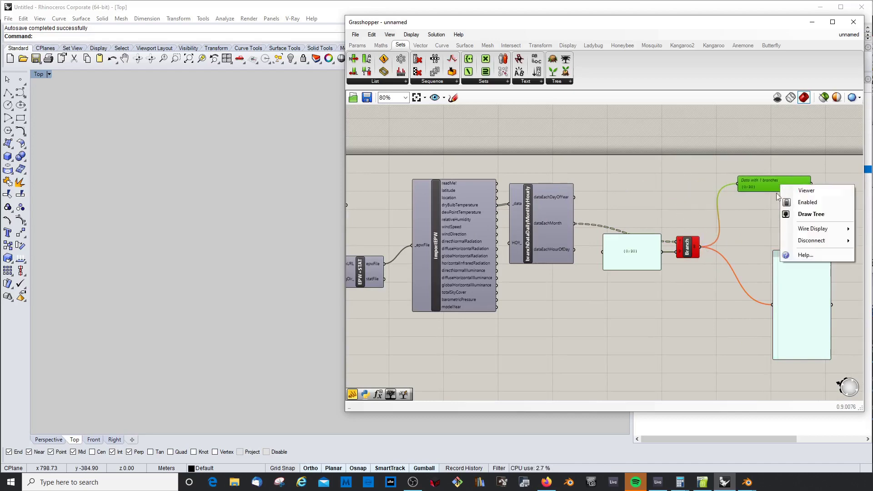
click(776, 193)
scroll(767, 188, up, 4)
scroll(721, 187, down, 2)
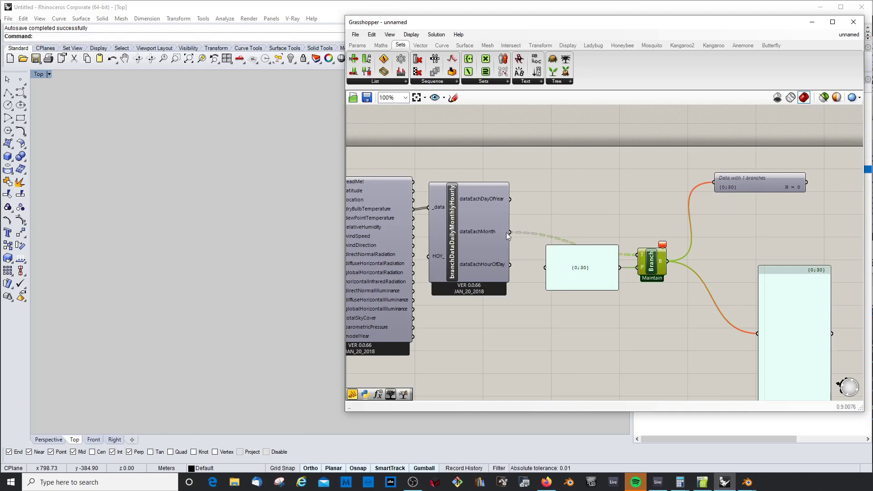
drag(586, 255, 583, 288)
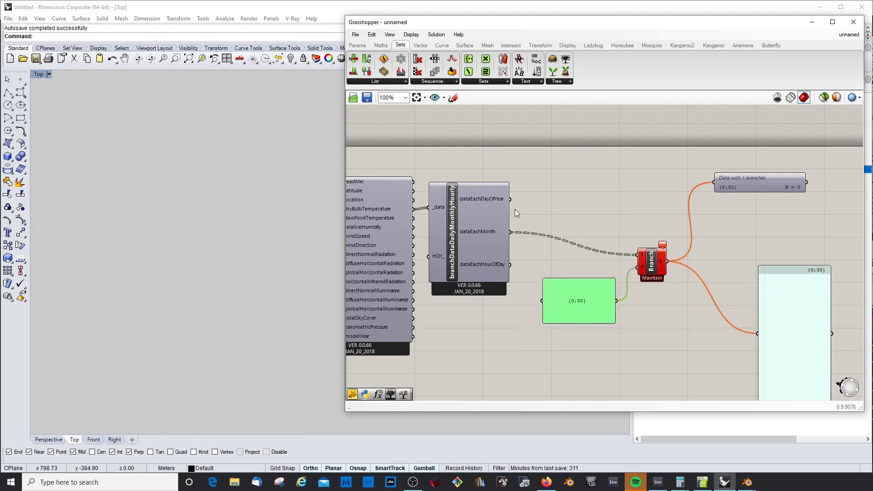
drag(510, 232, 733, 197)
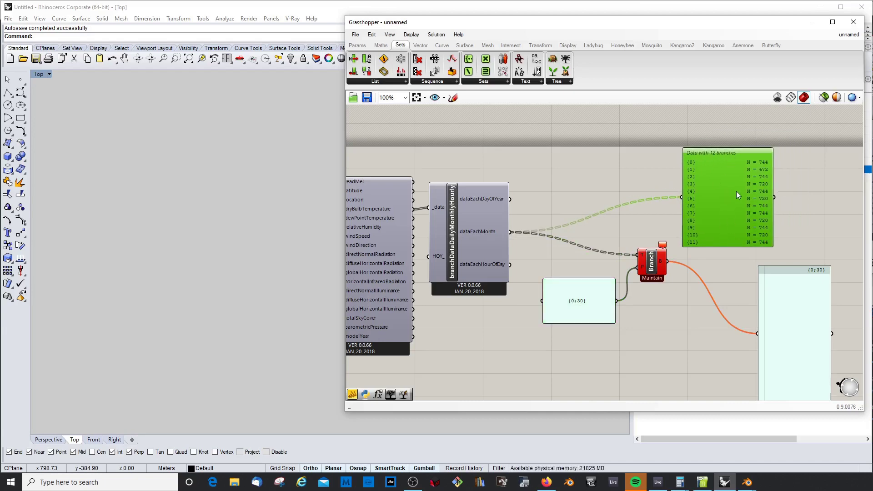
right_click(730, 171)
click(756, 199)
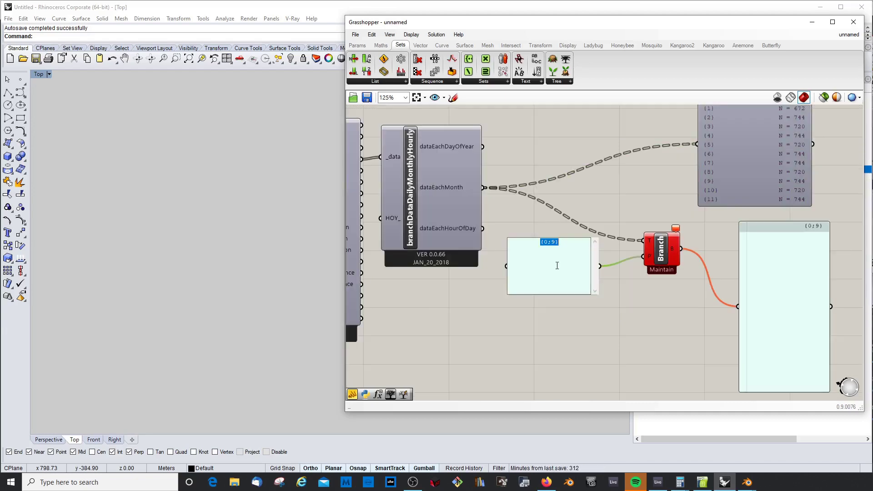
Change the path panel from {0;9} to {9}
double_click(555, 244)
click(587, 248)
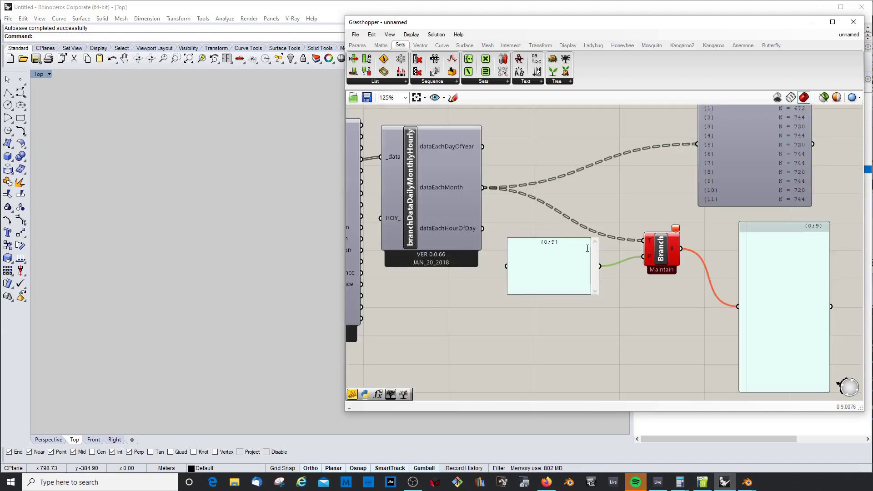
key(Left)
key(BackSpace)
key(BackSpace)
key(BackSpace)
text(9)
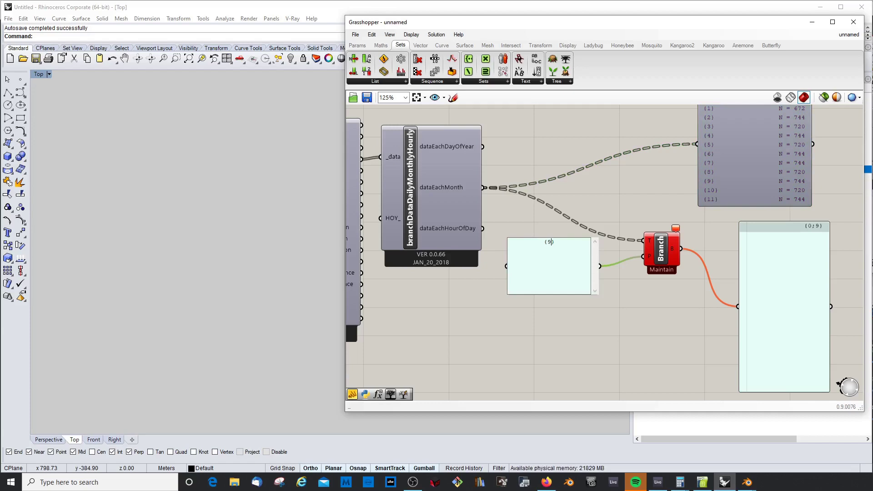
click(588, 200)
Move and widen the output panel to list month {9}'s 744 hourly temperatures
scroll(590, 247, down, 3)
scroll(666, 207, up, 2)
click(626, 222)
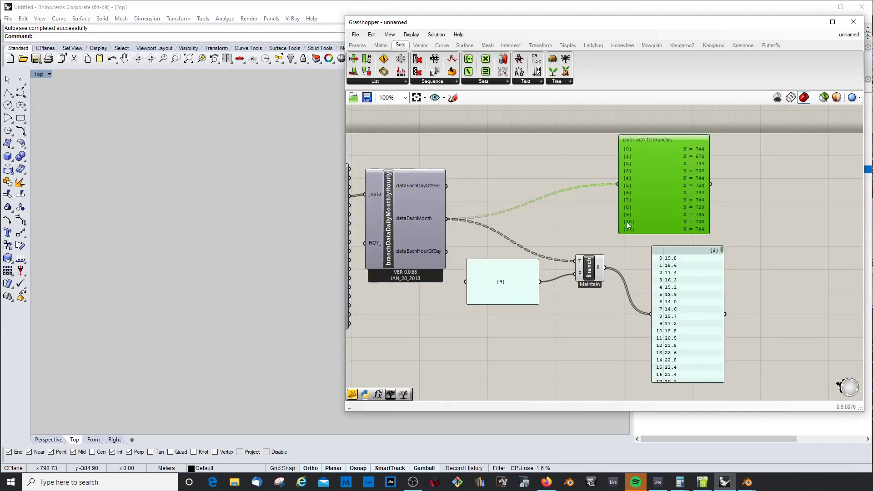
drag(678, 272, 655, 263)
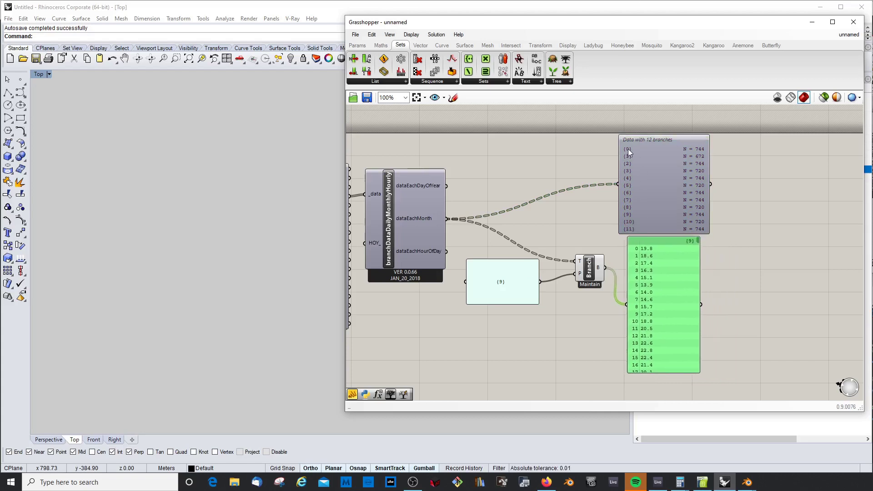
mouse_move(628, 152)
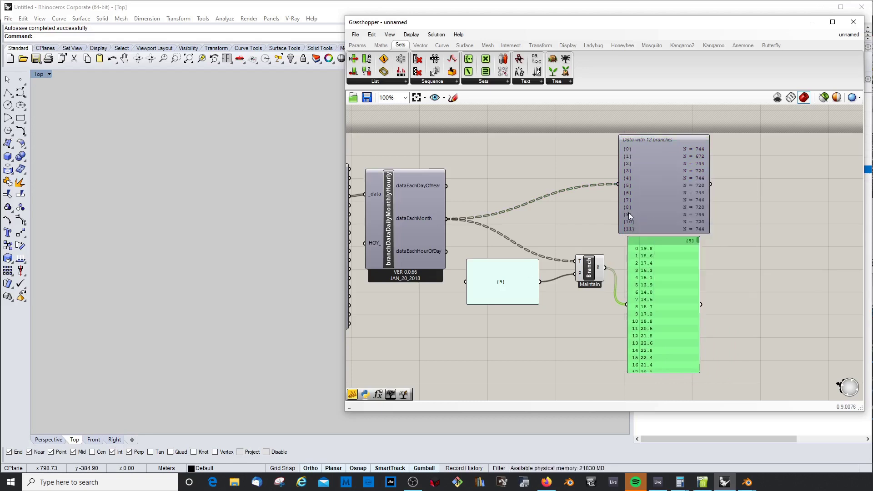
mouse_move(628, 211)
drag(700, 284, 801, 280)
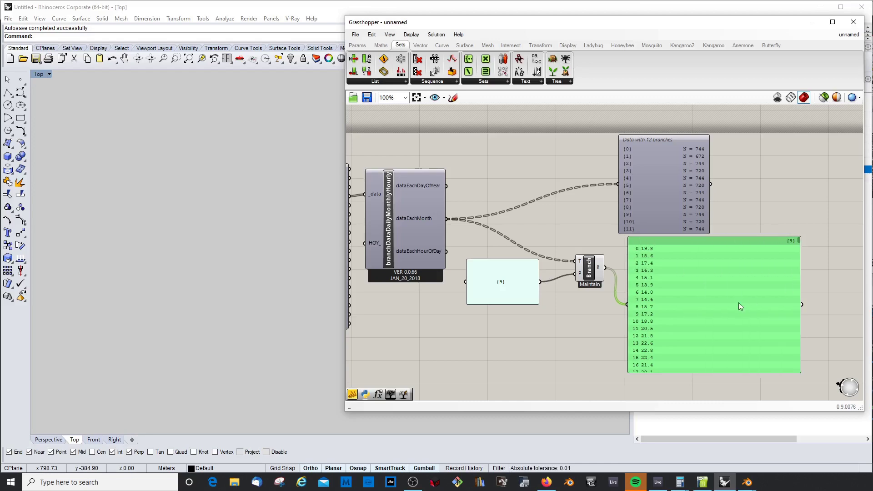
drag(798, 241, 798, 370)
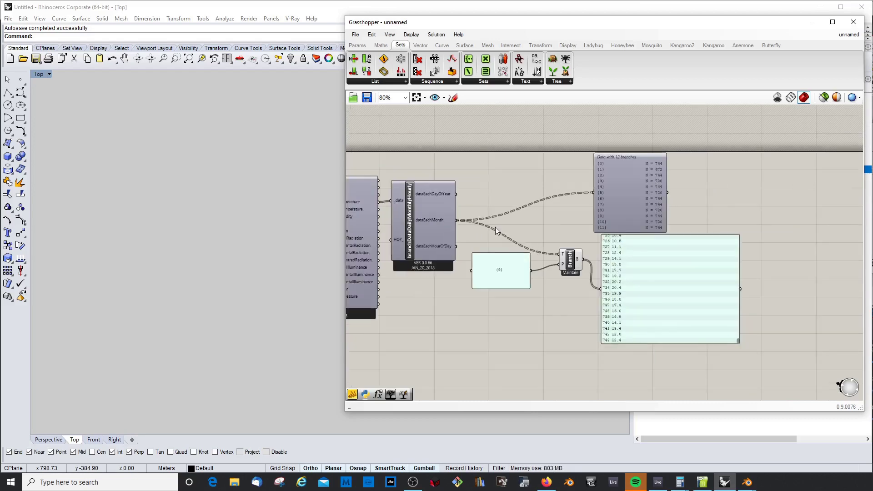
Rewire the Branch tree input to dataEachHourOfDay and realign Branch and the path panel
scroll(495, 227, up, 1)
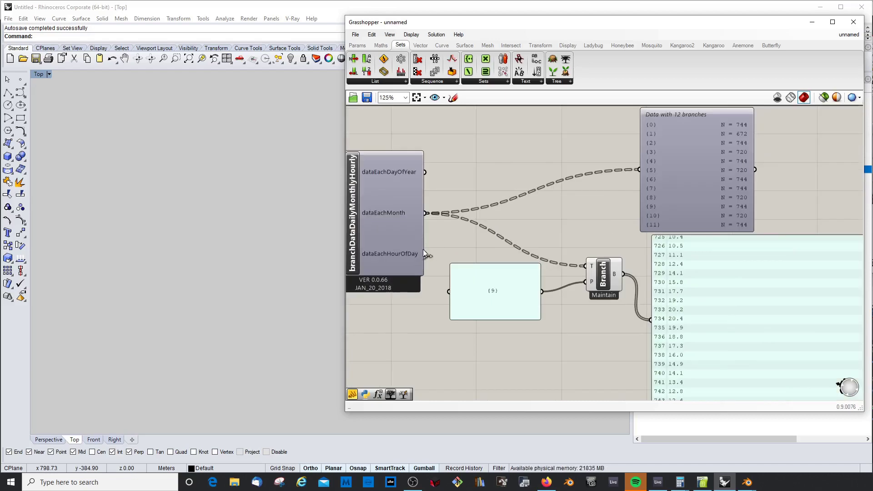
drag(424, 253, 587, 266)
scroll(561, 241, down, 1)
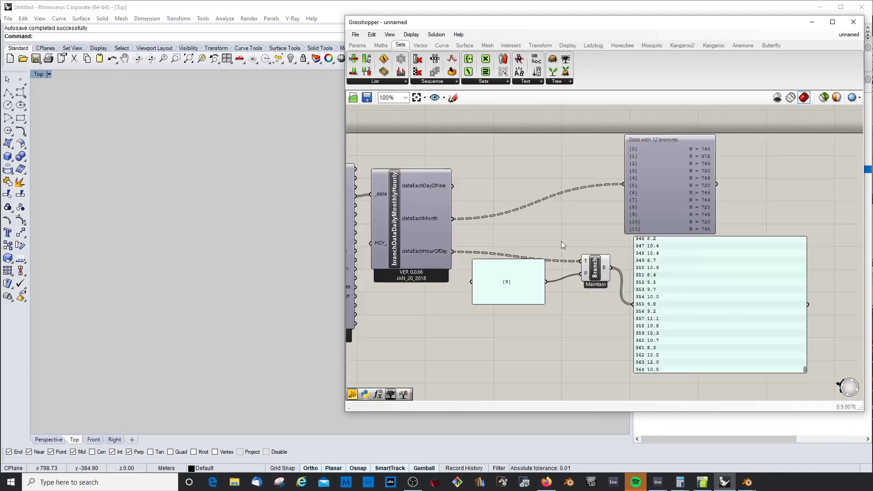
scroll(666, 236, up, 1)
scroll(610, 247, down, 3)
scroll(609, 249, up, 1)
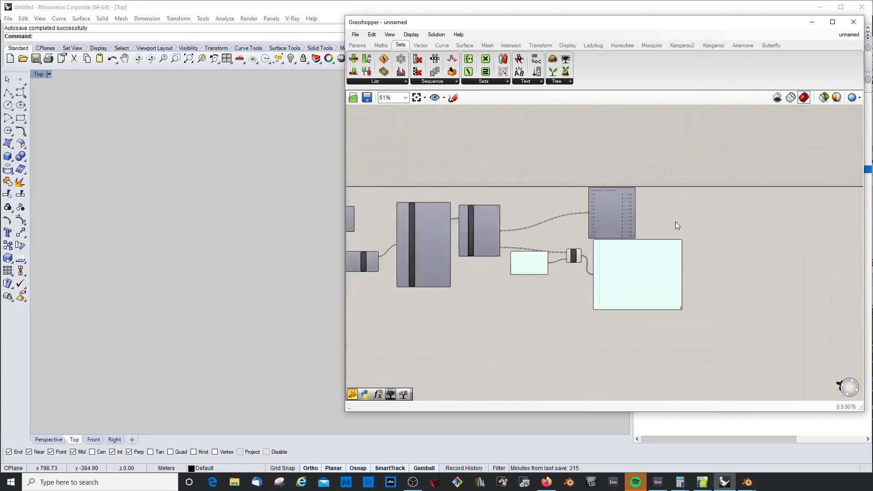
scroll(637, 235, down, 1)
scroll(519, 225, up, 2)
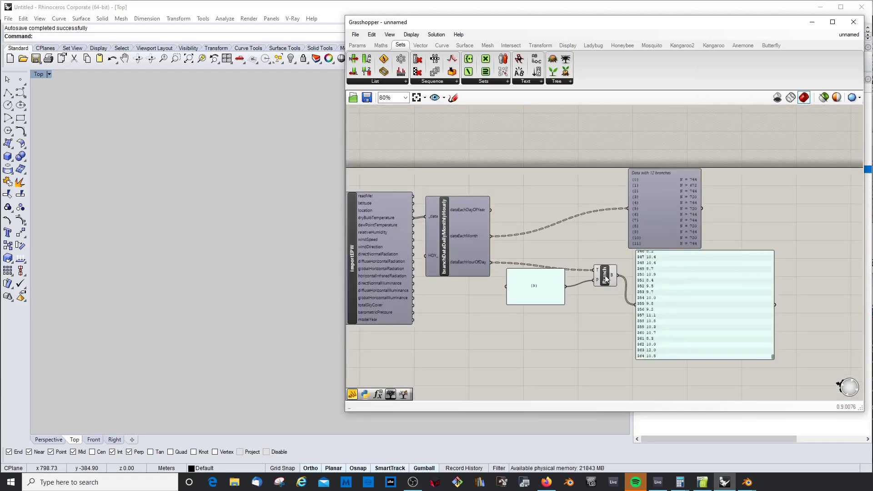
drag(605, 276, 594, 277)
drag(533, 288, 533, 300)
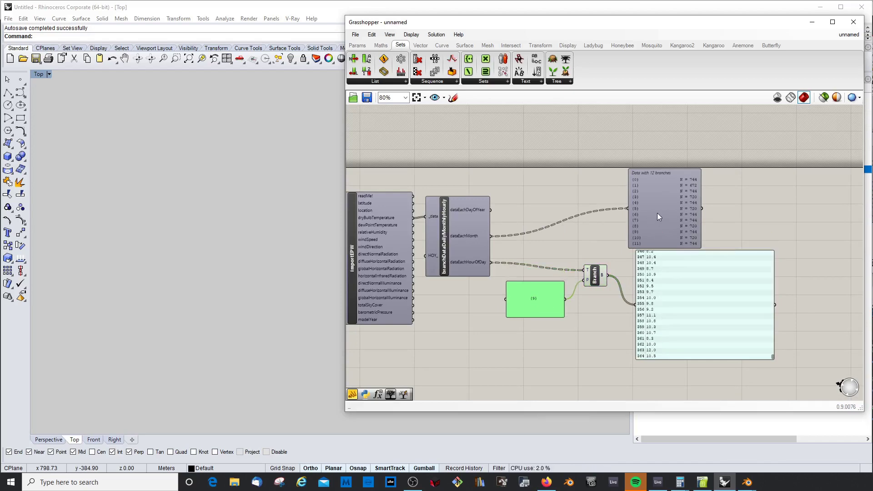
click(687, 292)
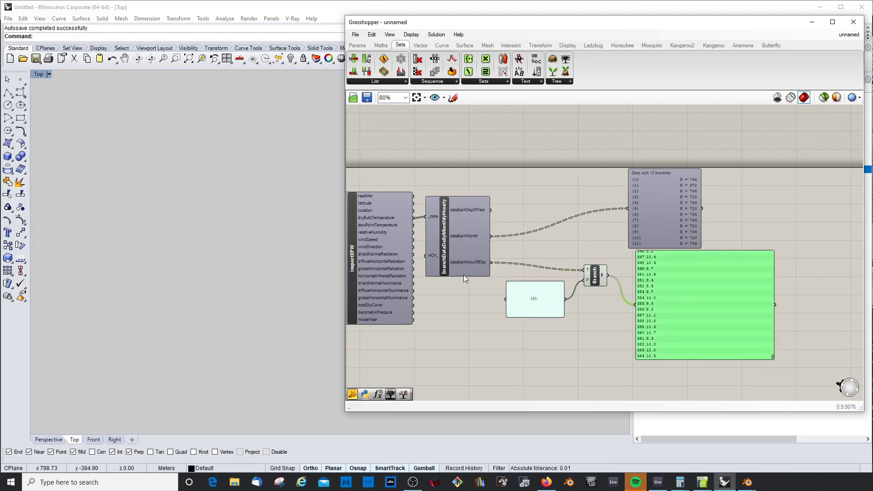
scroll(473, 267, up, 1)
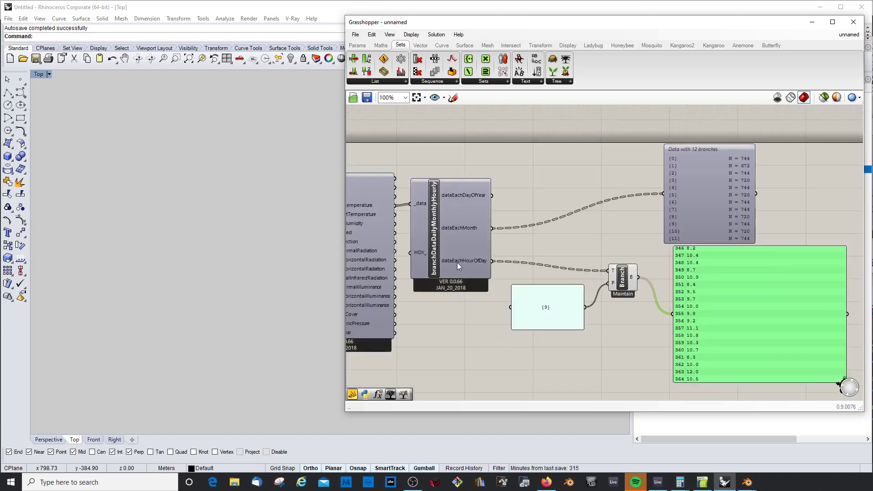
drag(625, 281, 623, 290)
Feed dataEachHourOfDay into the viewer, showing 24 branches of 365 values, and resize the panels
mouse_move(471, 261)
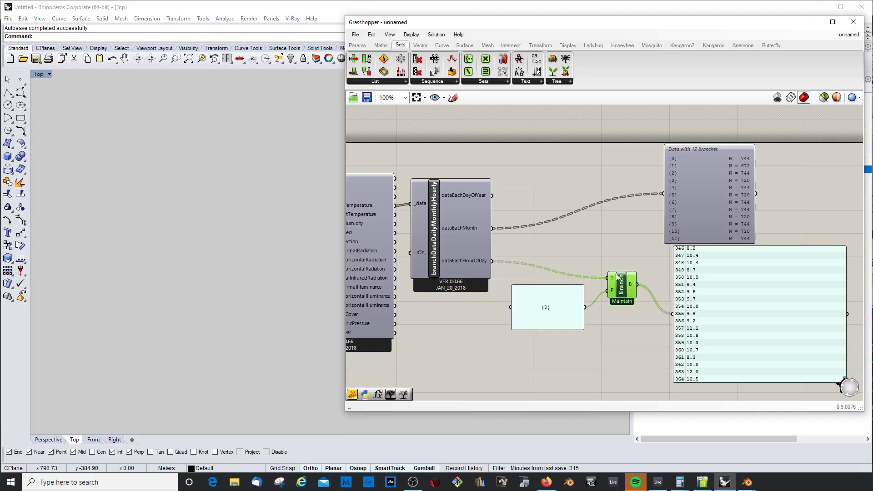
drag(490, 259, 661, 192)
drag(707, 160, 678, 241)
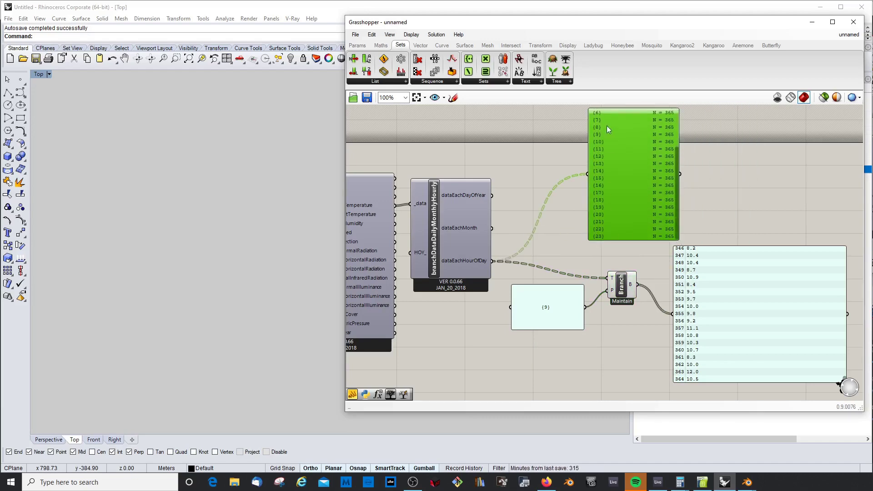
mouse_move(675, 184)
mouse_down()
mouse_move(673, 139)
mouse_move(681, 188)
mouse_up()
drag(679, 181, 681, 204)
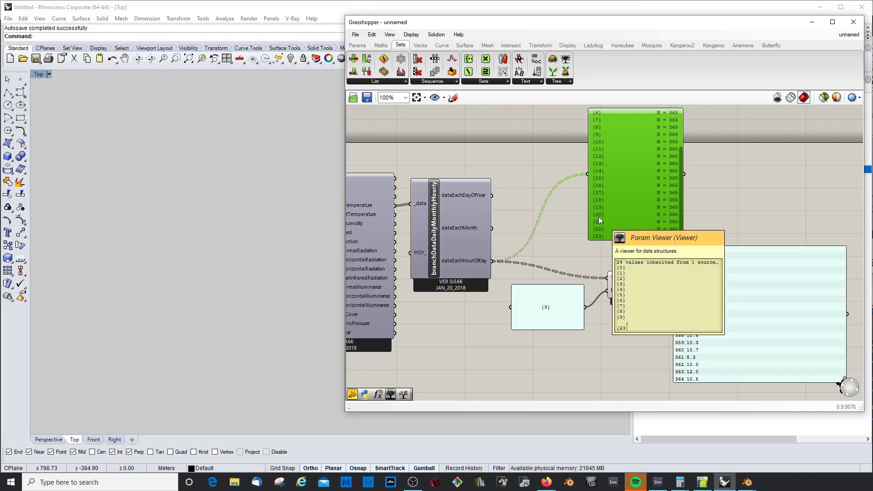
scroll(598, 217, up, 2)
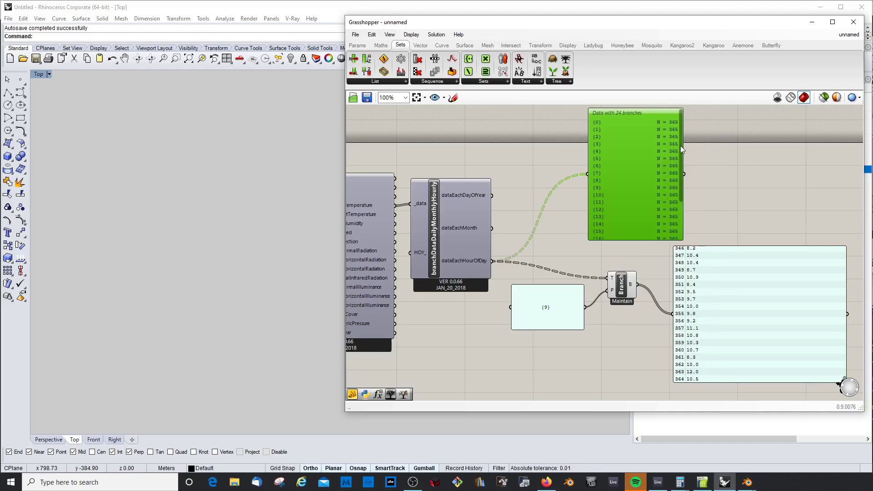
drag(680, 145, 682, 205)
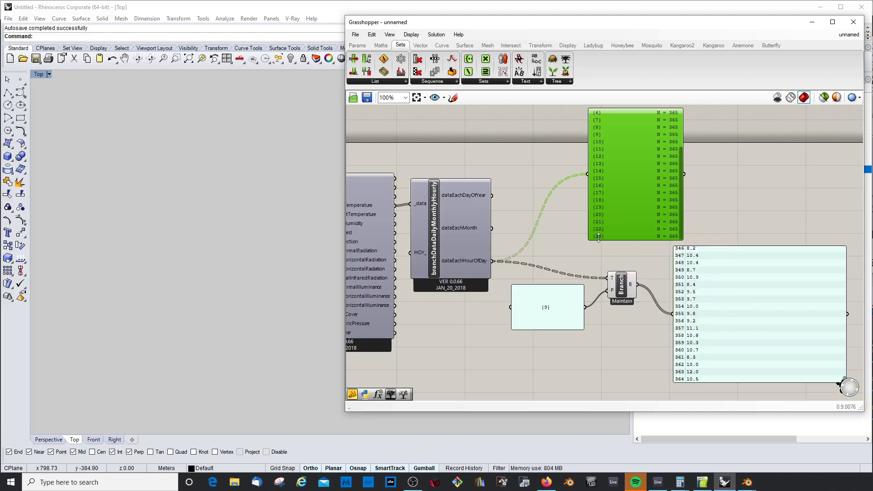
click(714, 214)
click(727, 276)
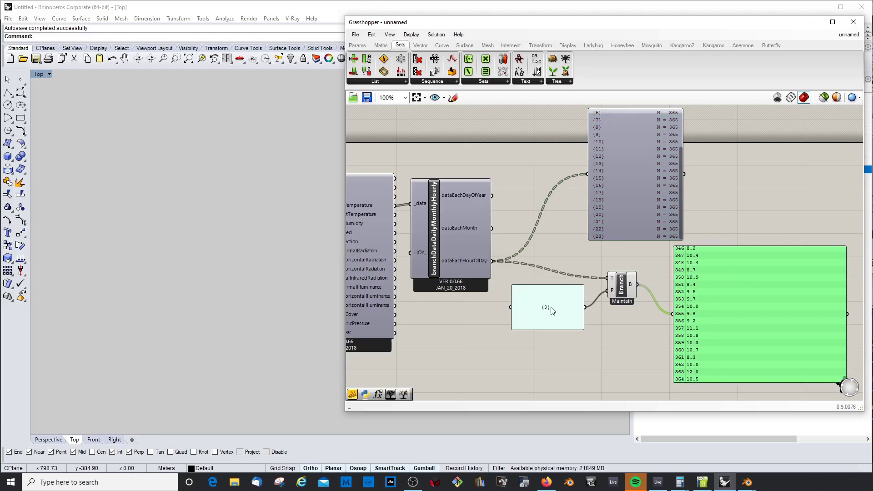
Change the branch path from {9} to {20}
double_click(552, 289)
text(20)
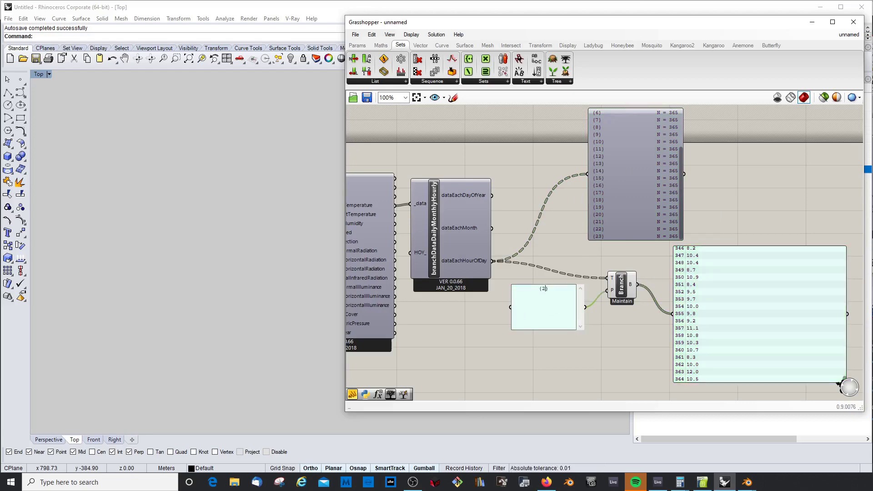
click(727, 296)
click(727, 295)
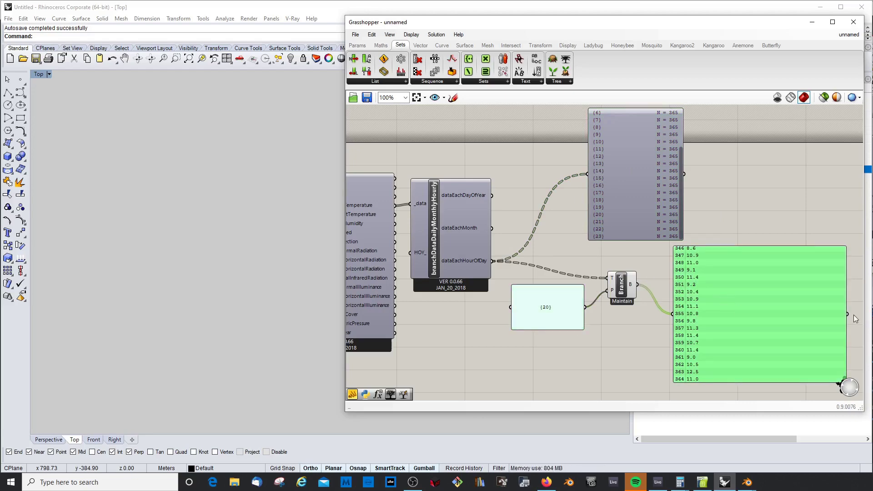
Resize the values panel to inspect branch 20's values, then shrink it back
scroll(729, 320, up, 2)
scroll(721, 304, down, 2)
drag(724, 247, 719, 142)
drag(846, 369, 704, 203)
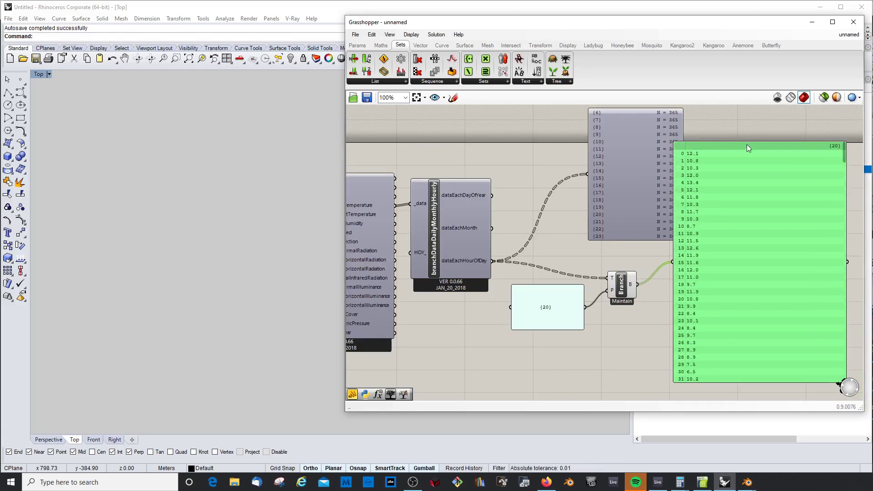
drag(747, 144, 746, 241)
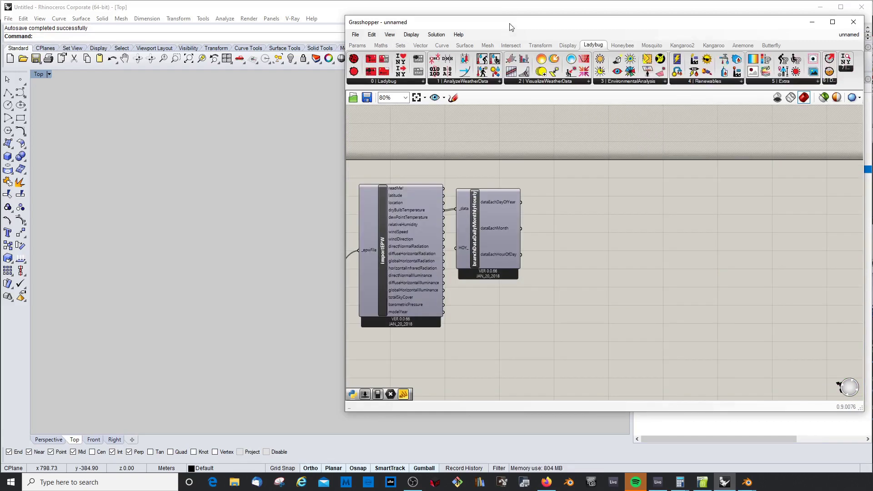
drag(510, 28, 499, 29)
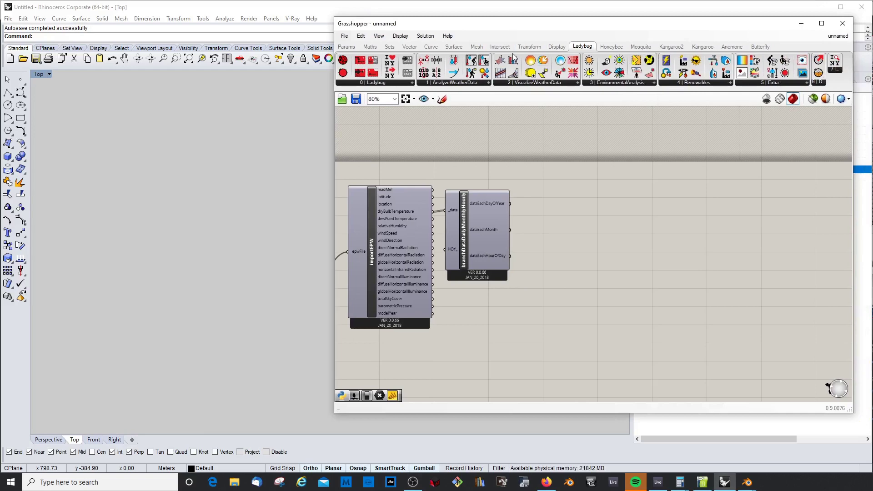
Place Ladybug's Average Data component and delete the branchData component
click(435, 84)
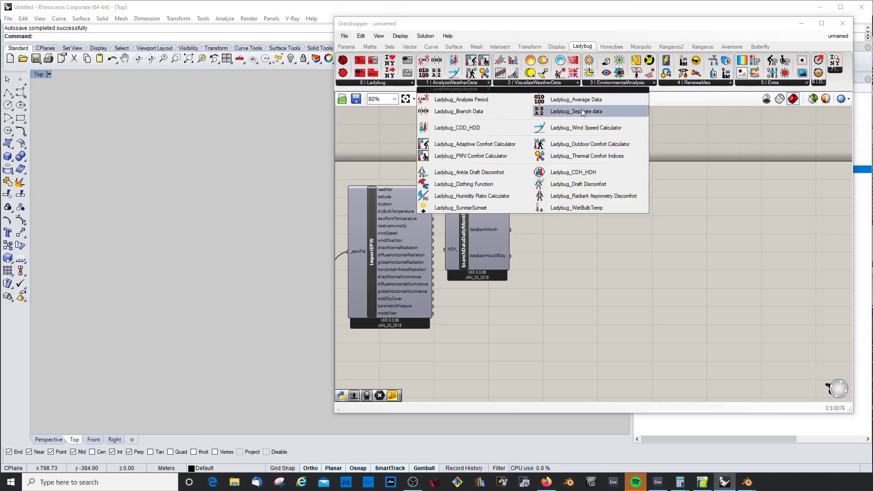
drag(576, 100, 483, 229)
click(482, 216)
key(Delete)
scroll(439, 254, up, 4)
scroll(534, 231, down, 2)
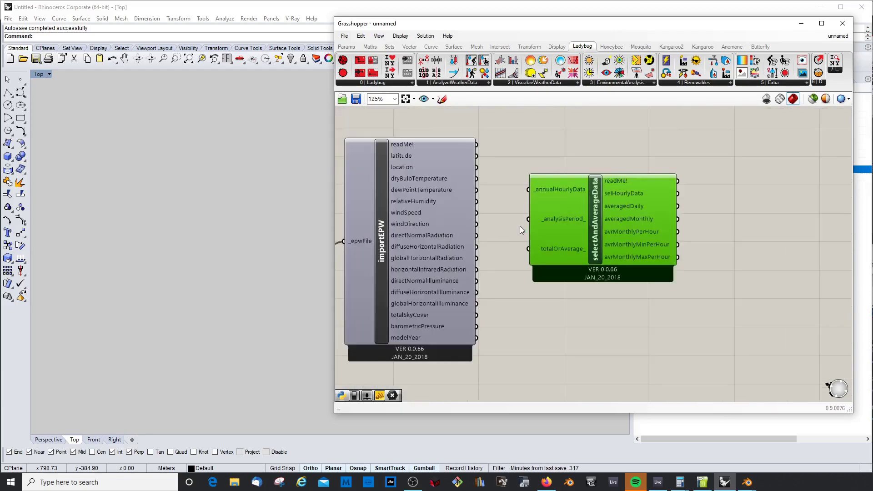
scroll(481, 233, up, 2)
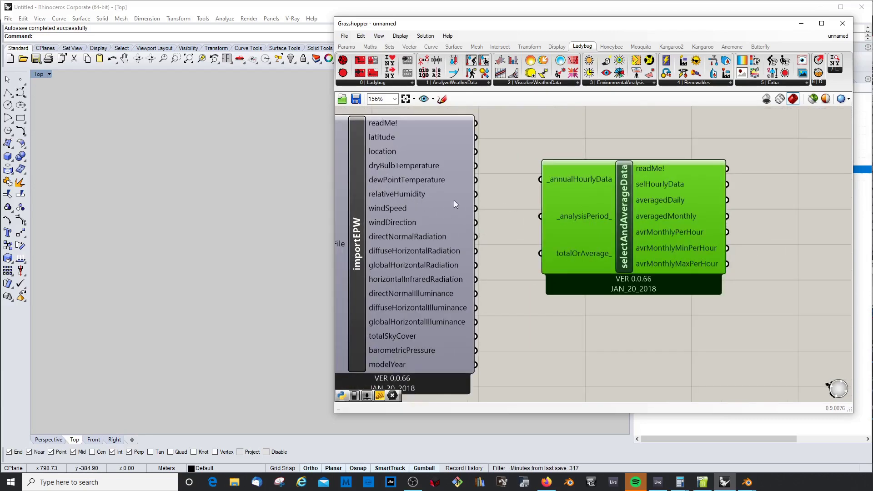
scroll(454, 200, down, 1)
Connect relativeHumidity to selectAndAverageData's hourly data input and position the component
drag(475, 194, 540, 179)
drag(607, 199, 704, 195)
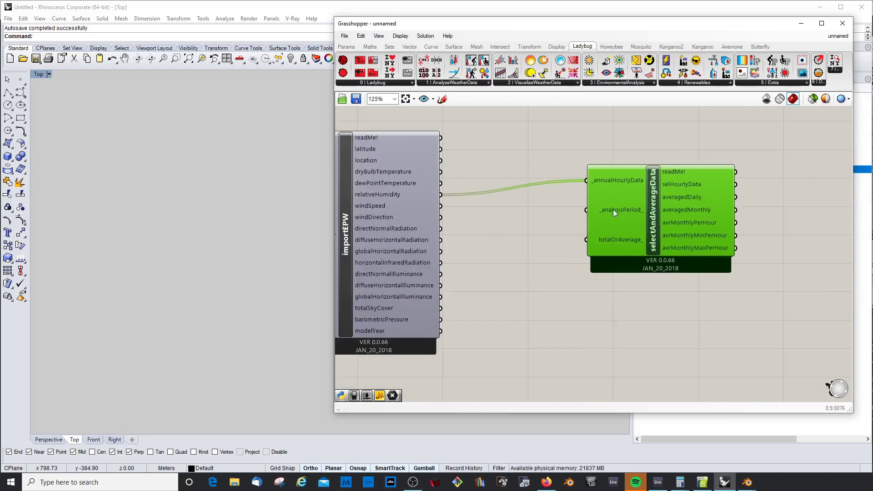
drag(633, 177, 604, 177)
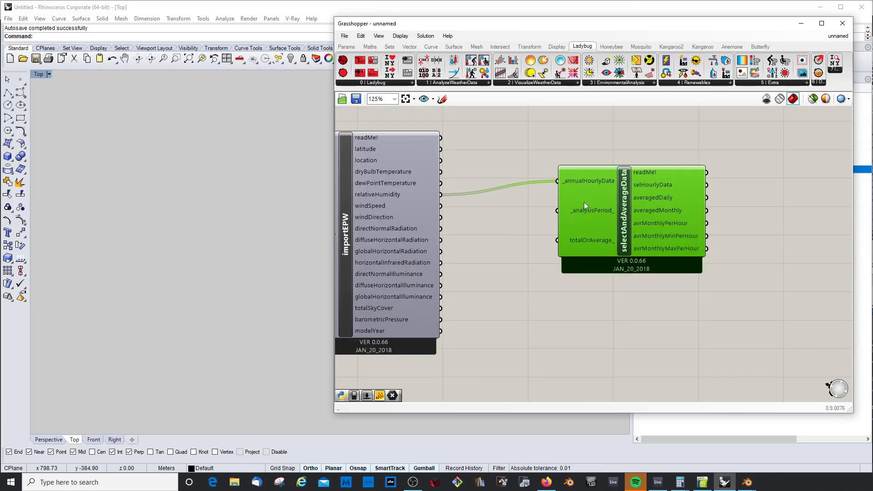
drag(604, 217, 576, 213)
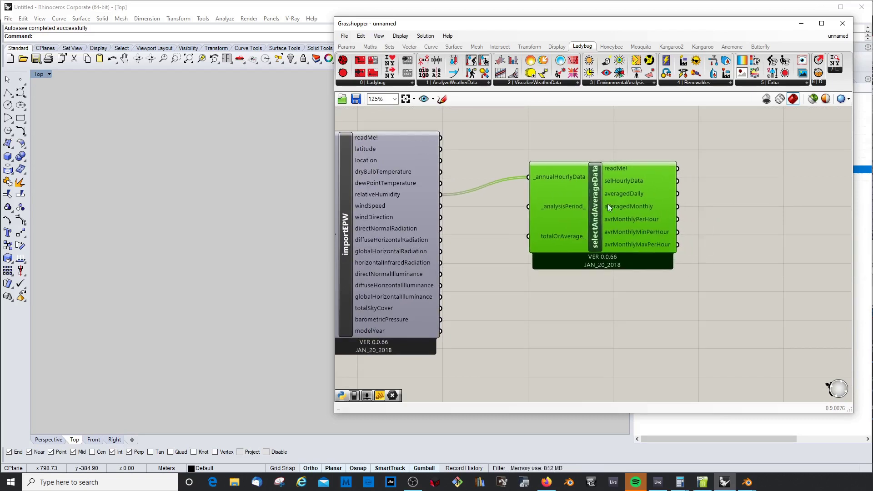
Add a Panel via the 'pane' search and wire readMe! into it
double_click(712, 203)
text(pane)
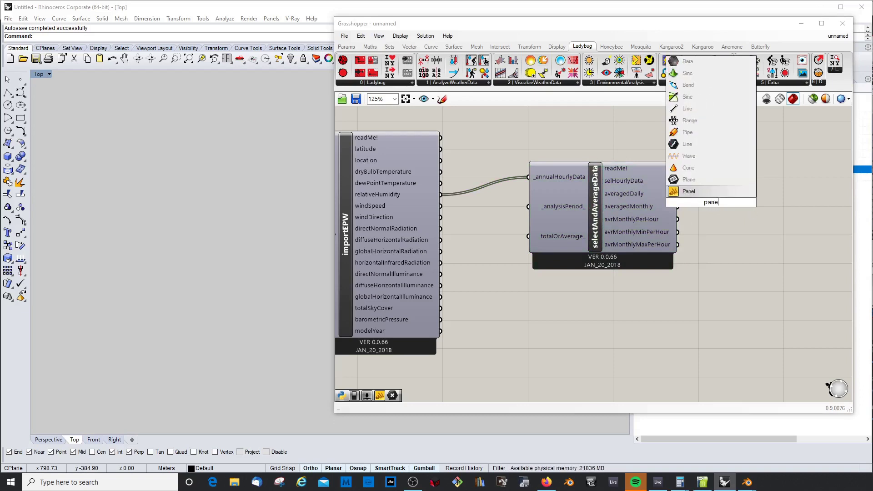
key(Return)
drag(713, 190, 758, 190)
drag(640, 184, 717, 194)
right_drag(750, 295, 676, 283)
drag(678, 178, 667, 163)
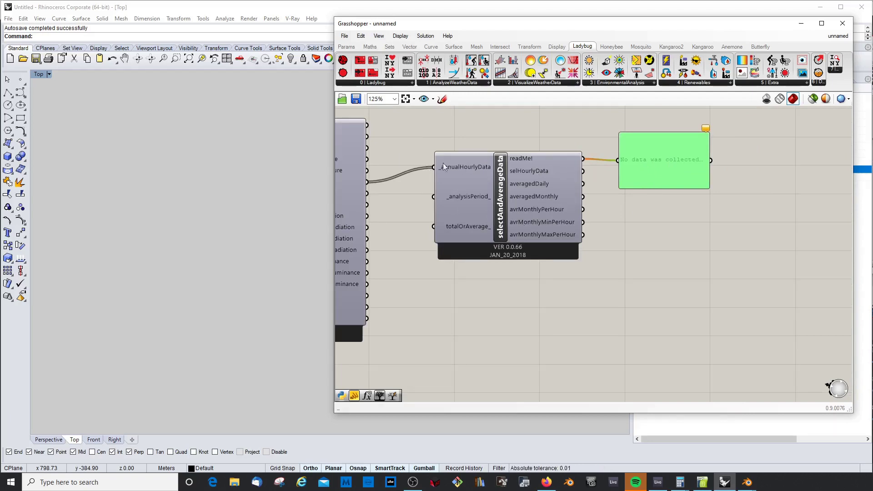
Feed selHourlyData into the panel and enlarge it to show more rows
click(485, 171)
drag(583, 171, 617, 160)
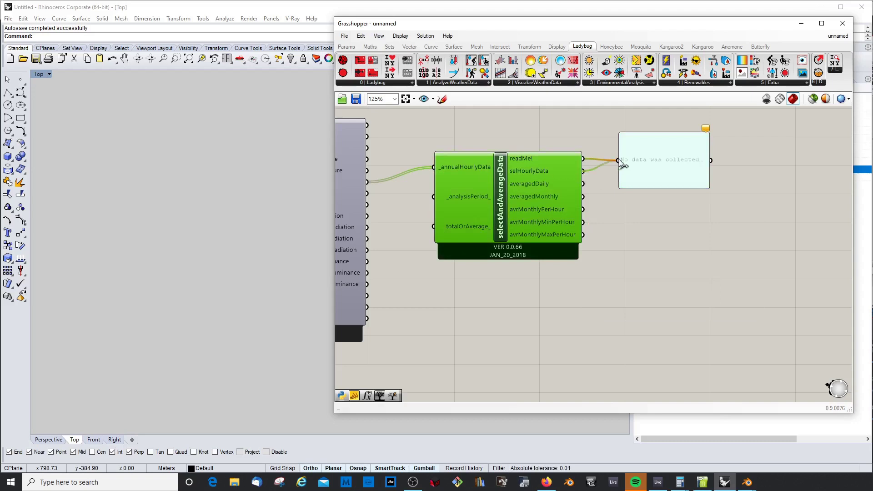
drag(675, 186, 675, 313)
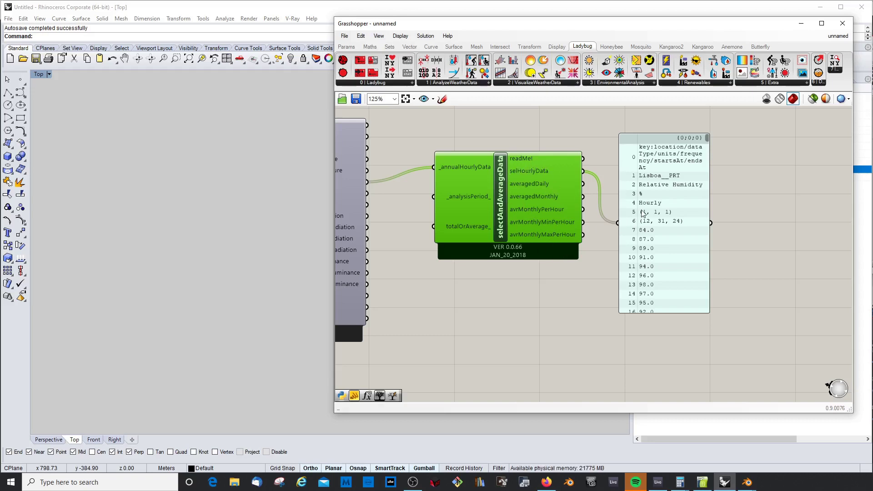
drag(645, 210, 678, 203)
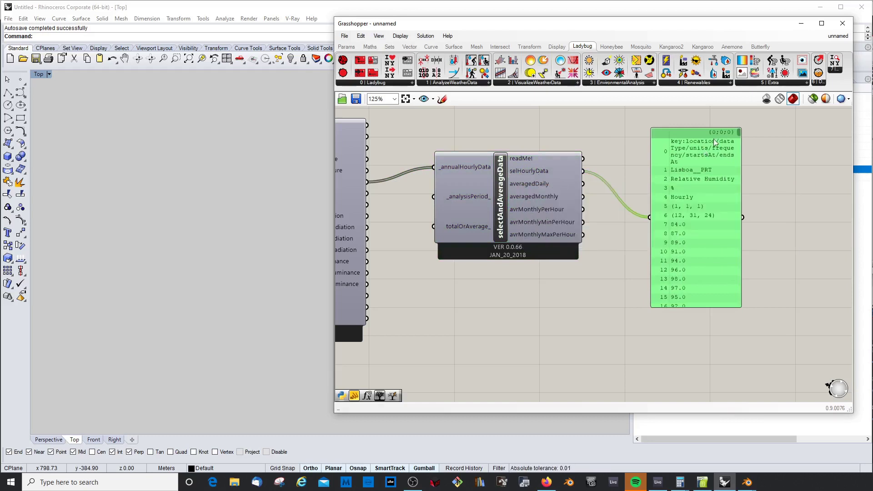
drag(739, 133, 751, 318)
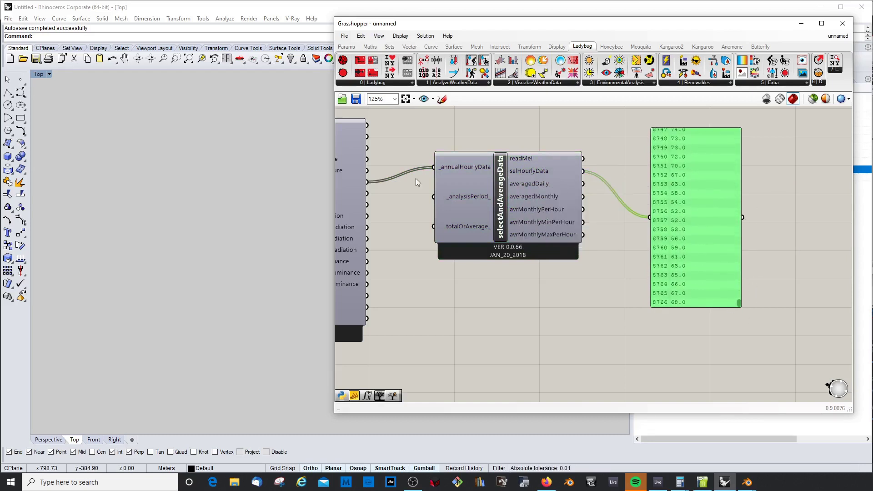
drag(680, 207, 703, 208)
Connect selectAndAverageData's averagedDaily output to the panel to list daily humidity averages
drag(525, 203, 522, 249)
drag(413, 186, 672, 226)
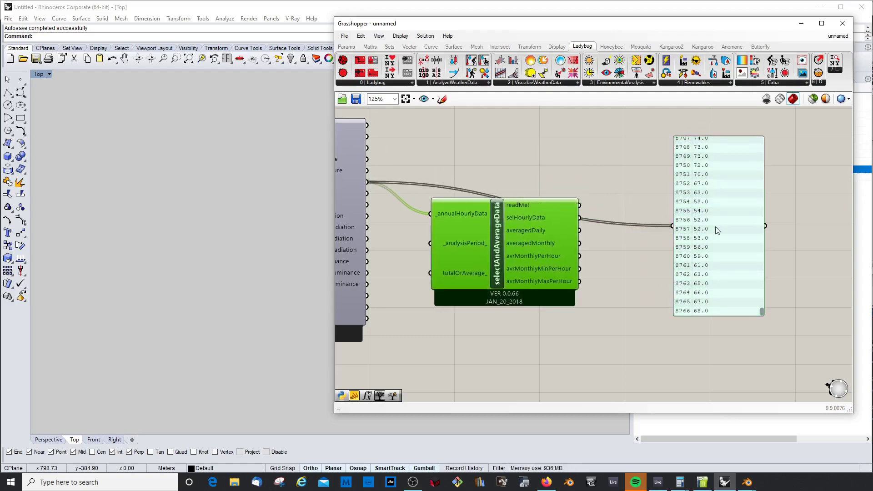
drag(729, 198, 665, 146)
click(531, 226)
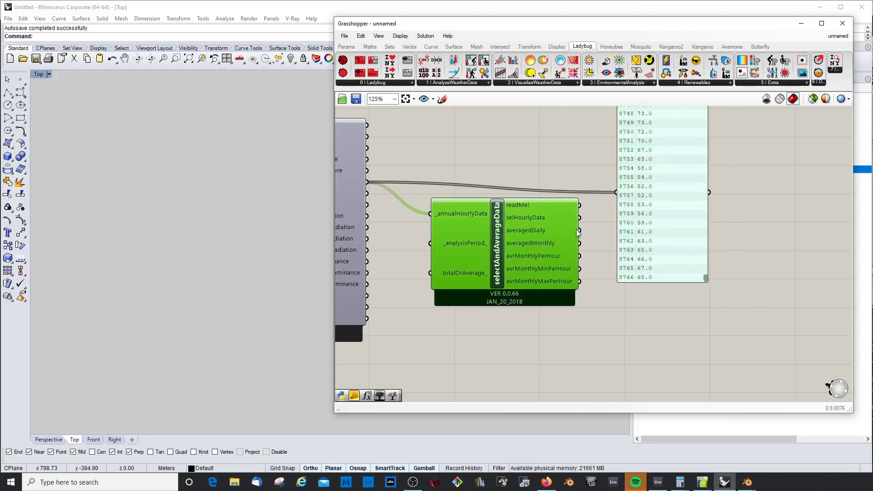
drag(578, 230, 623, 190)
scroll(623, 190, down, 2)
scroll(644, 211, up, 3)
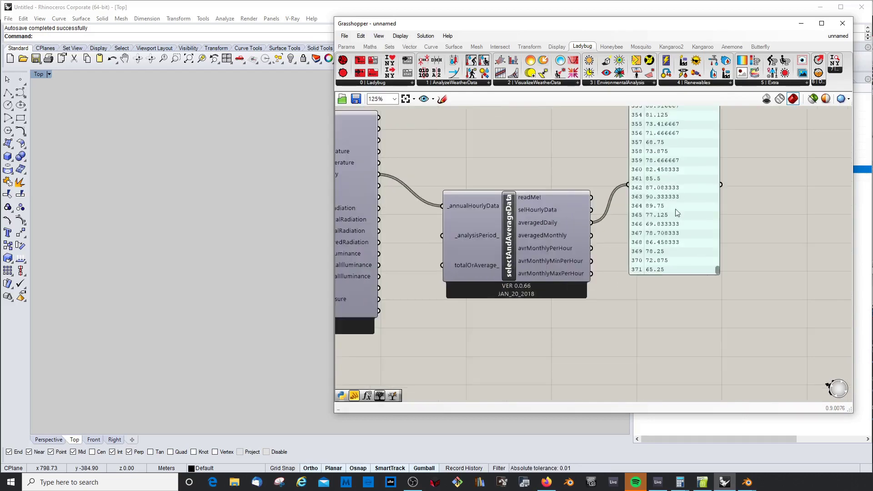
scroll(673, 205, up, 1)
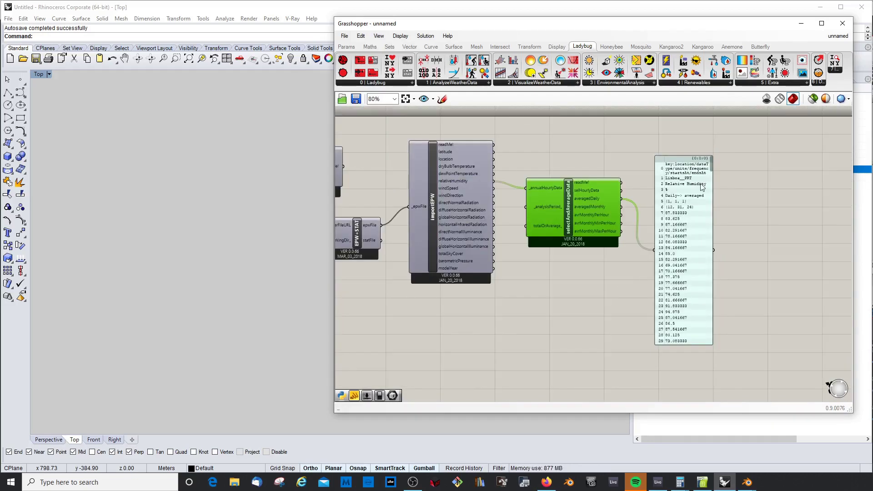
scroll(702, 186, up, 2)
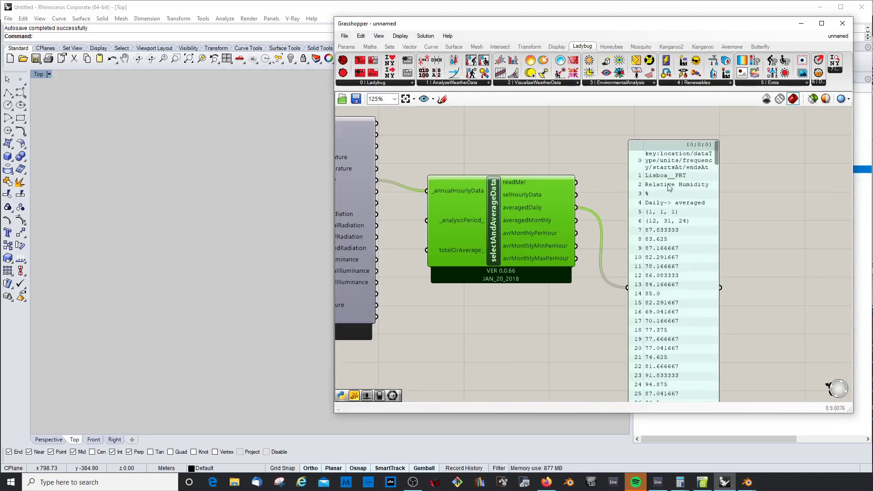
scroll(517, 145, down, 1)
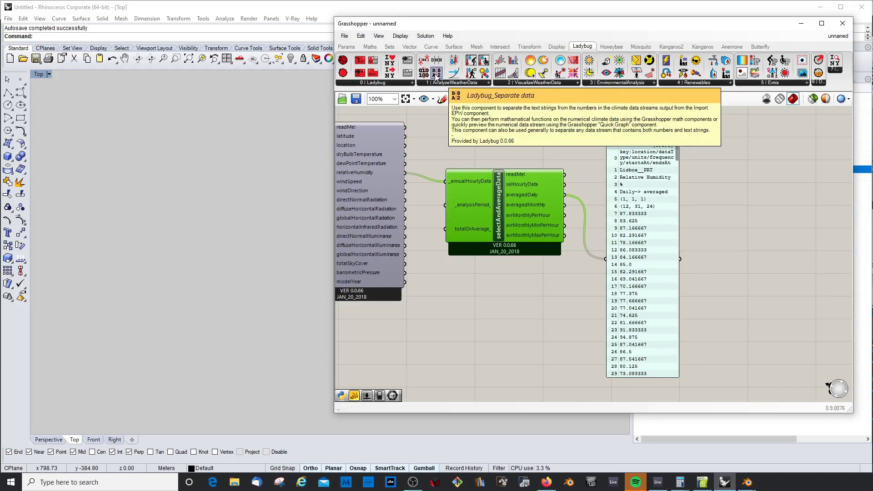
Place the Separate data (strNum) component beside the daily data panel
drag(436, 75, 752, 235)
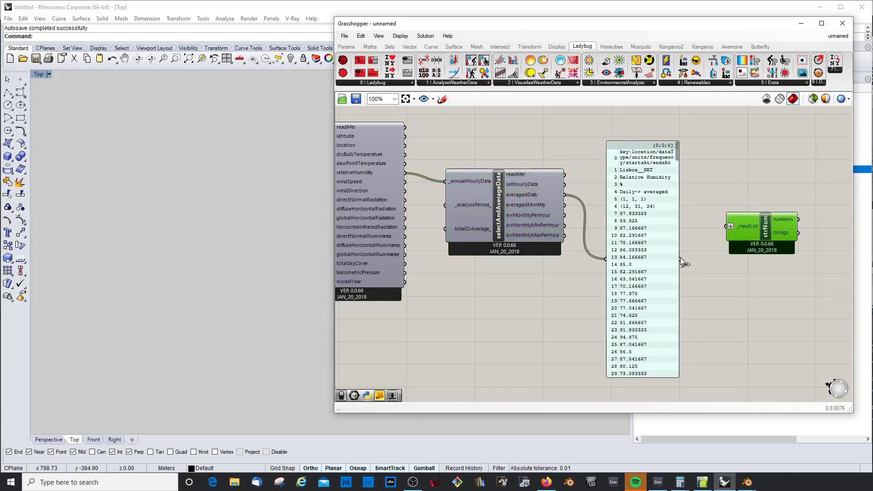
scroll(743, 235, down, 5)
scroll(707, 234, up, 4)
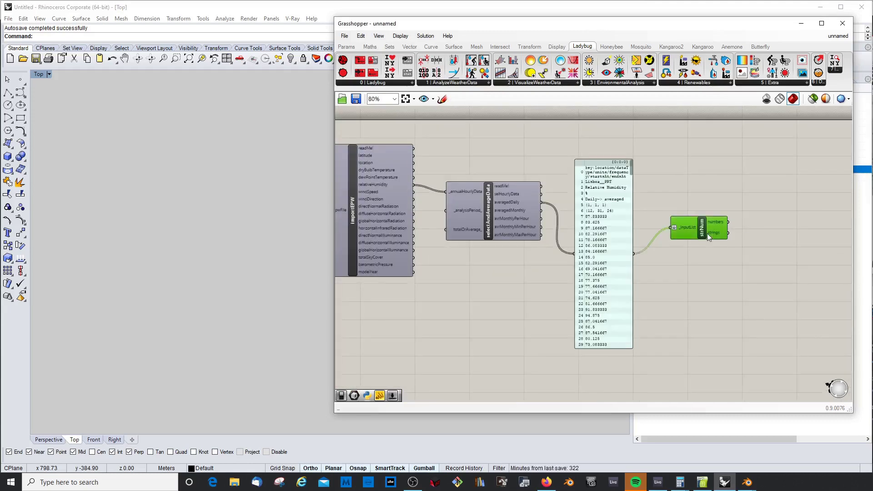
drag(716, 220, 705, 215)
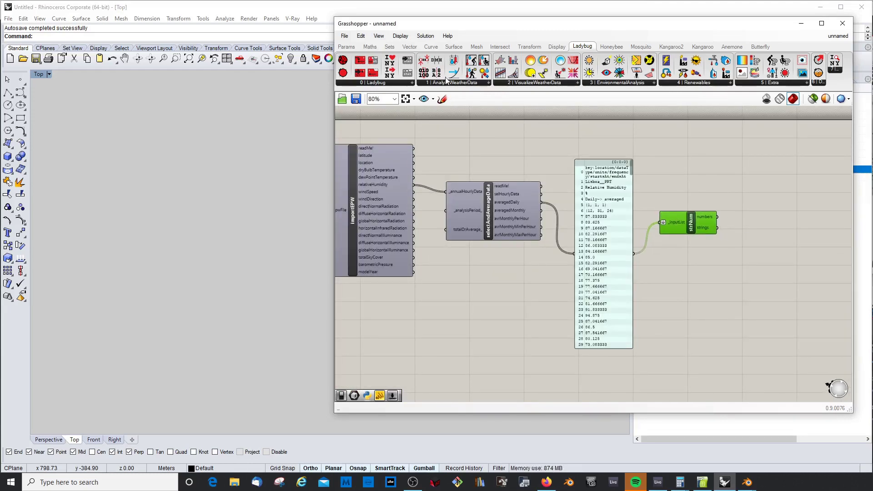
mouse_move(705, 218)
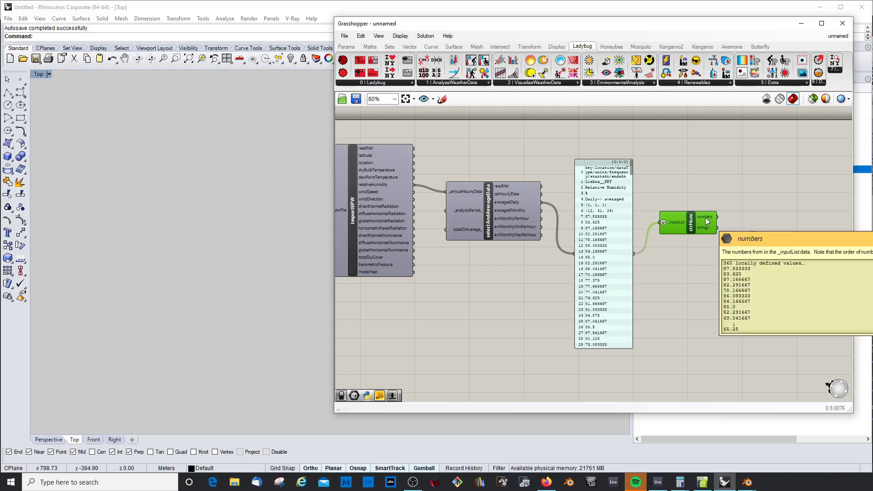
Duplicate the daily data panel and feed strNum's numbers output into it
click(612, 200)
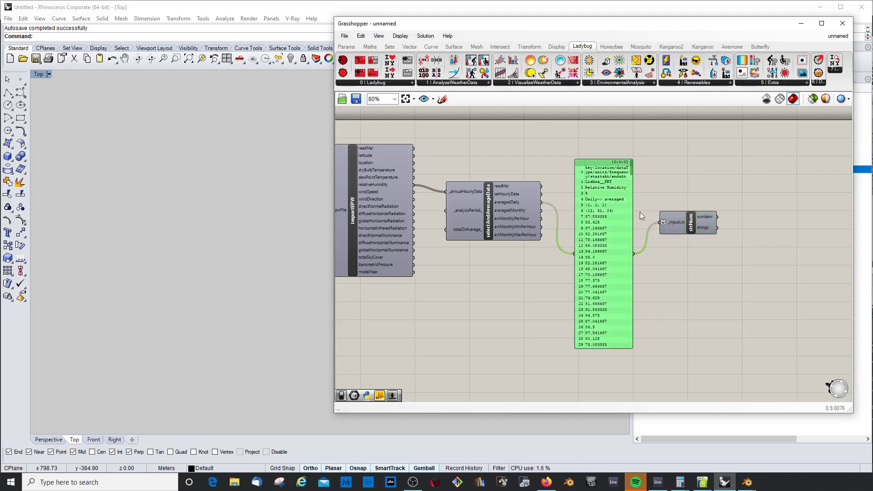
key(ctrl+c)
key(ctrl+v)
drag(799, 232, 811, 224)
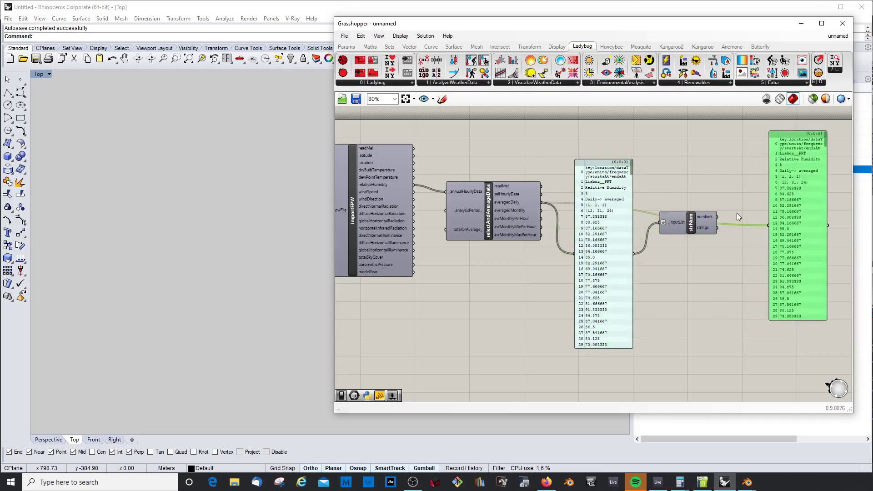
drag(717, 217, 784, 225)
click(754, 236)
Stretch the numbers panel taller to list more daily values
right_drag(753, 236, 722, 244)
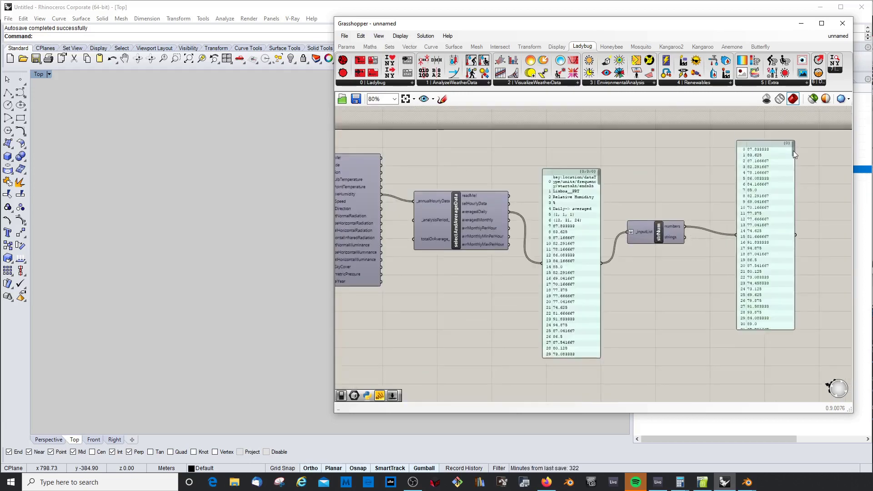
drag(792, 151, 795, 238)
right_drag(795, 237, 726, 134)
drag(726, 135, 730, 361)
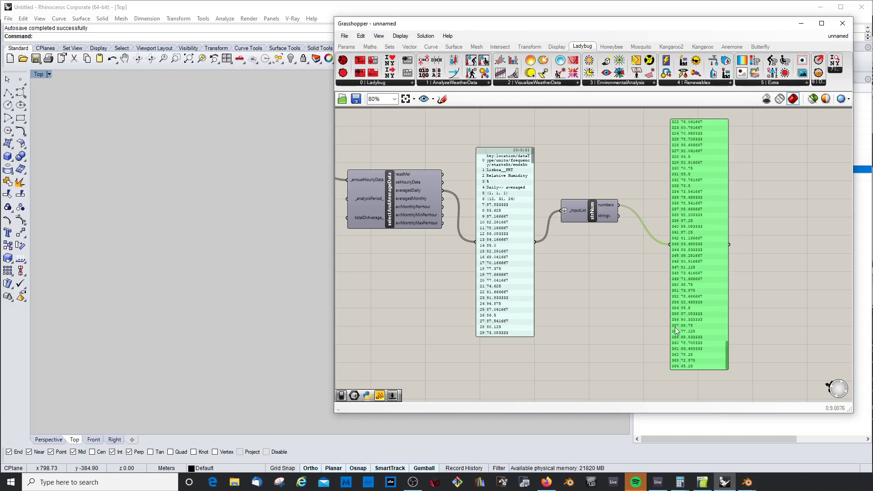
scroll(708, 345, down, 2)
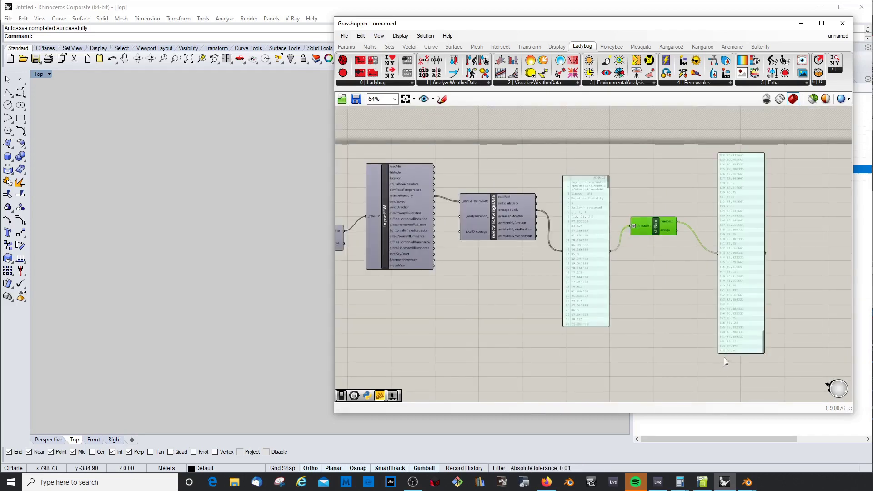
Reposition the numbers panel up and to the right of strNum
click(723, 338)
scroll(725, 318, up, 2)
scroll(724, 283, down, 3)
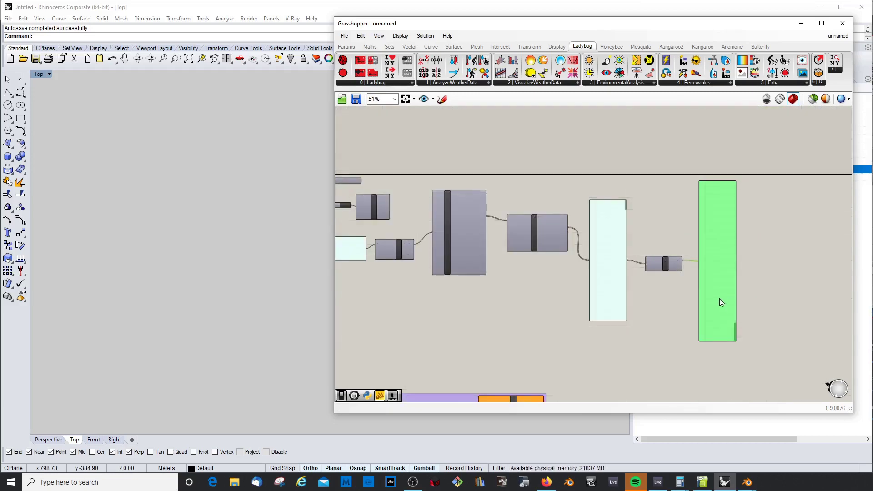
scroll(719, 299, up, 4)
click(703, 258)
scroll(704, 258, down, 3)
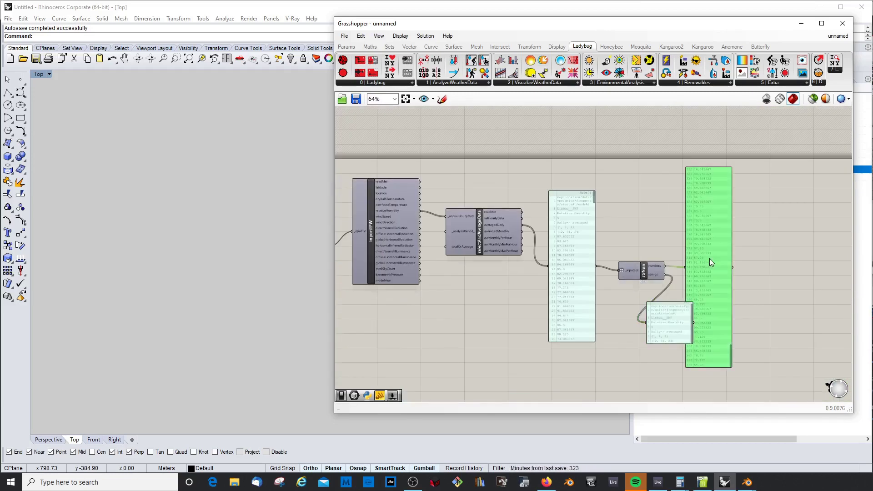
drag(709, 258, 724, 241)
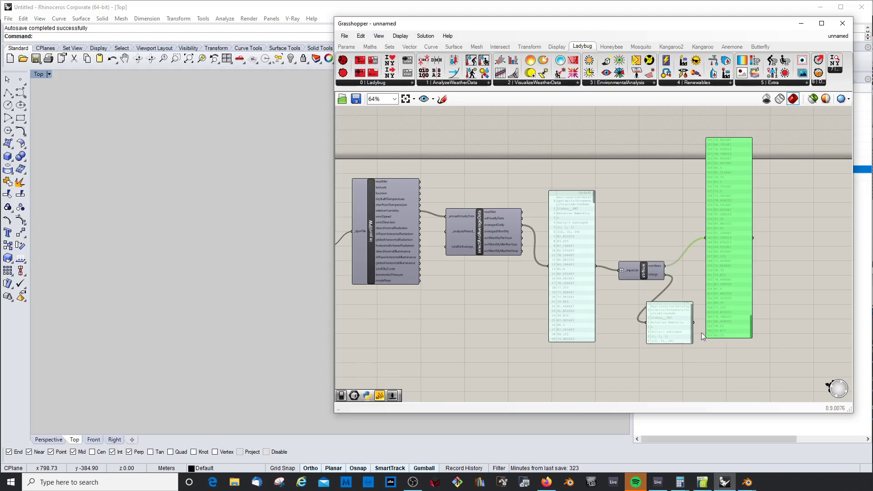
scroll(701, 332, up, 2)
click(611, 238)
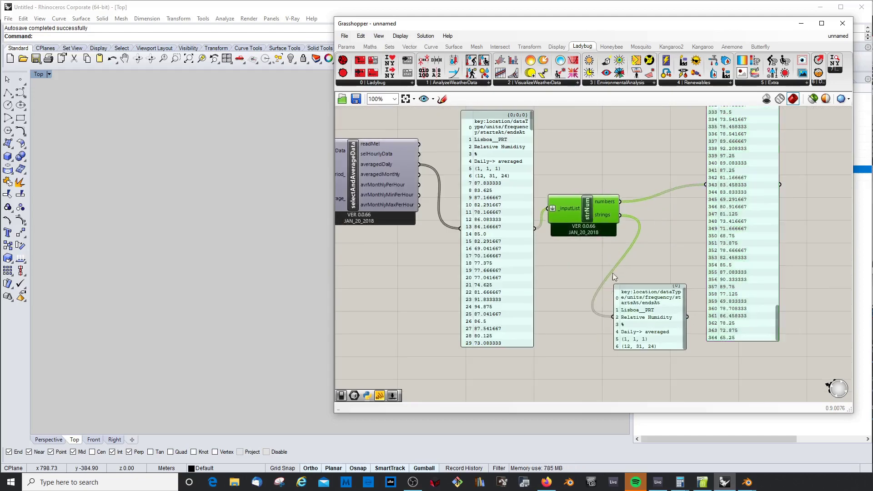
Feed the data panel from averagedMonthly instead of averagedDaily
click(651, 296)
scroll(487, 220, up, 1)
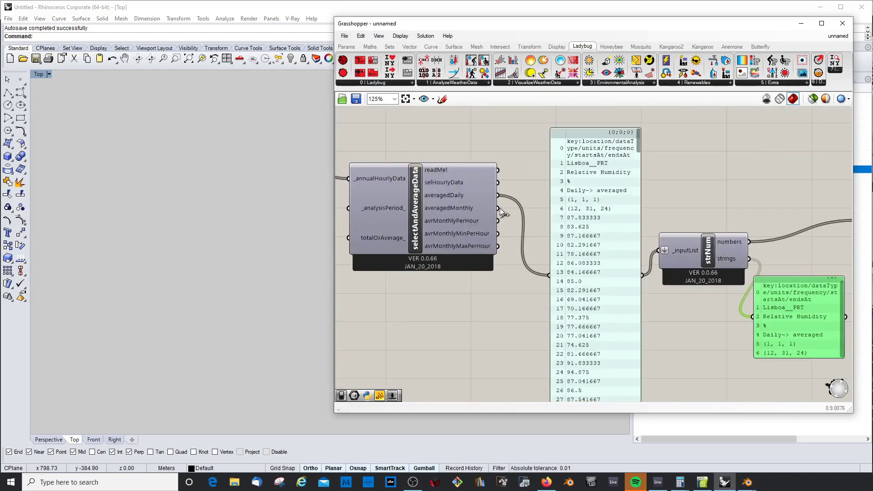
drag(502, 211, 549, 275)
scroll(623, 207, down, 2)
scroll(621, 209, up, 2)
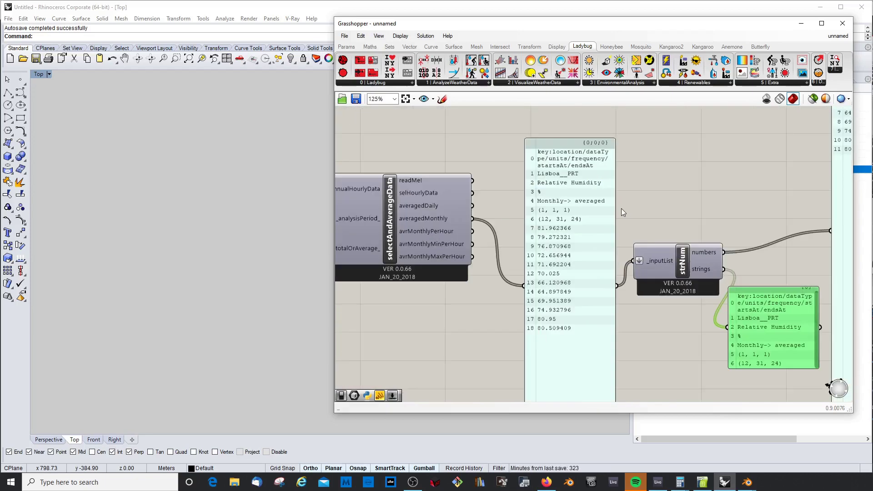
scroll(621, 208, down, 3)
scroll(757, 172, up, 2)
scroll(757, 172, down, 3)
scroll(682, 247, up, 2)
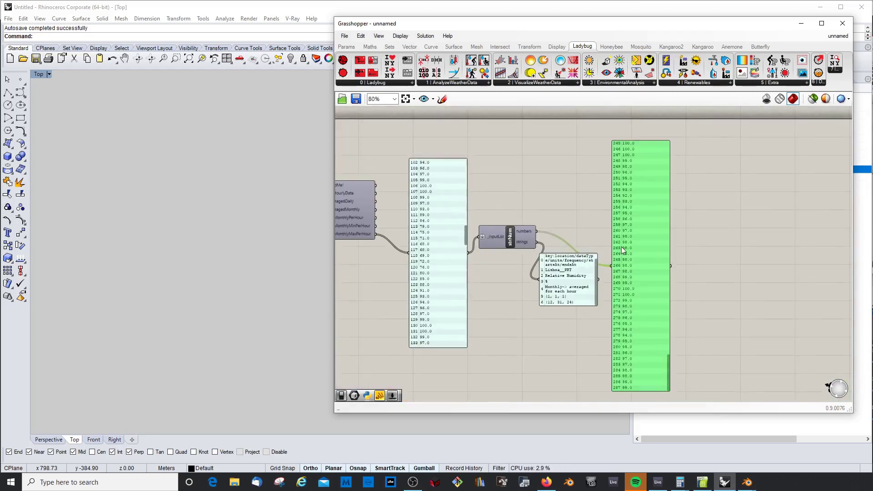
scroll(435, 239, up, 5)
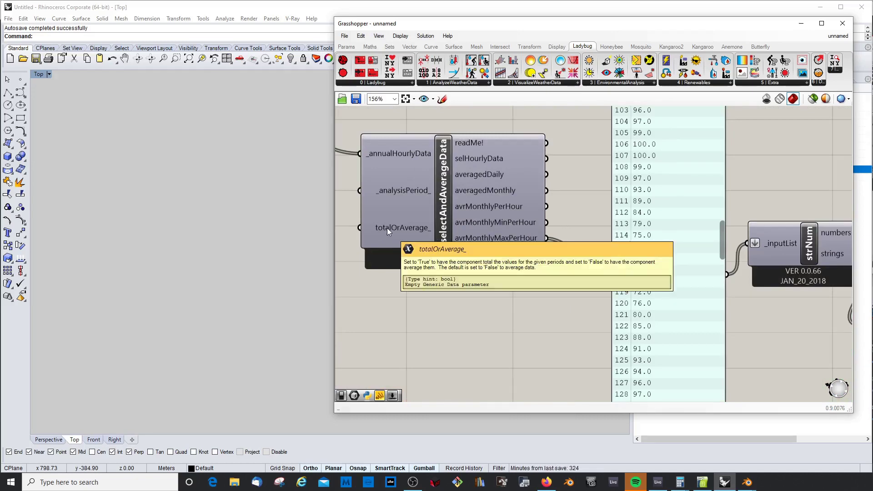
scroll(386, 228, down, 1)
Add a Boolean Toggle found by searching 'toggle'
double_click(502, 163)
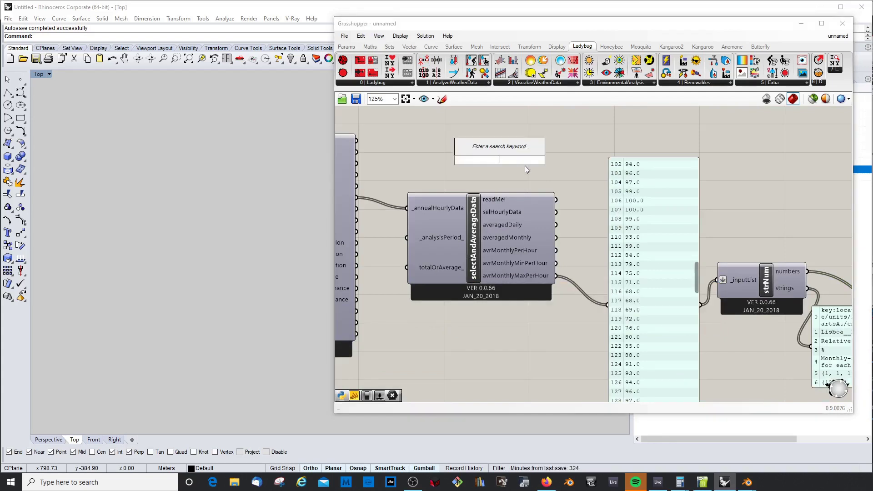
text(toog)
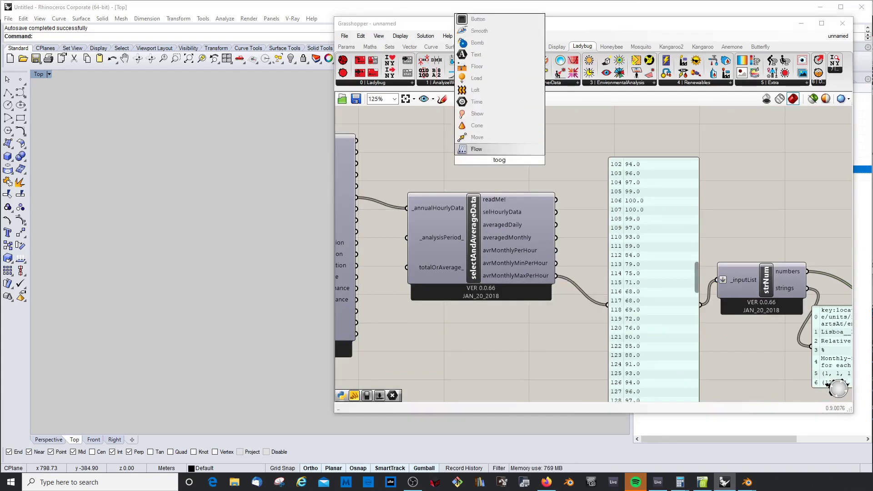
key(BackSpace)
key(BackSpace)
text(gg)
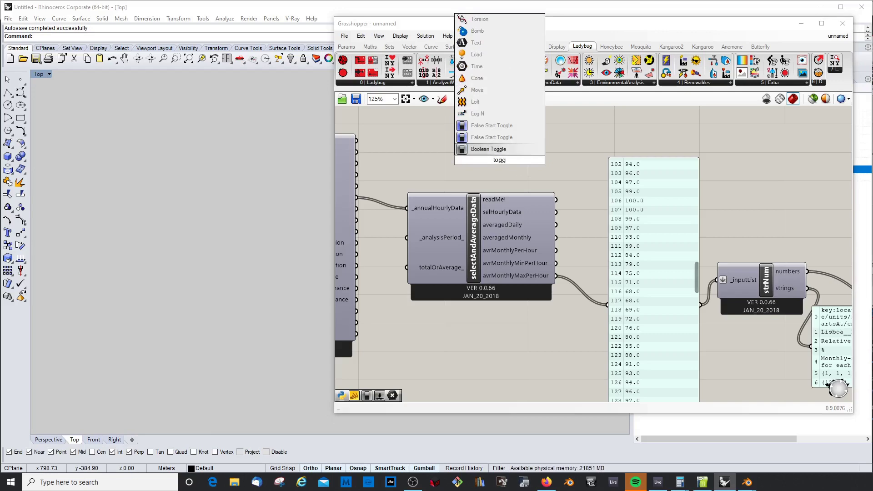
click(489, 149)
scroll(600, 192, down, 1)
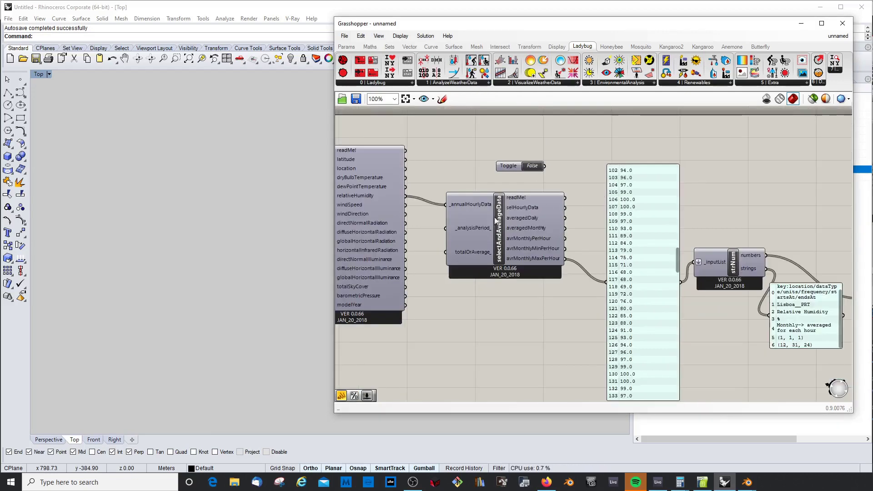
scroll(519, 166, up, 1)
drag(520, 148, 436, 321)
Wire the toggle into totalOrAverage_ and flip it to True
drag(506, 245, 538, 210)
drag(473, 325, 471, 233)
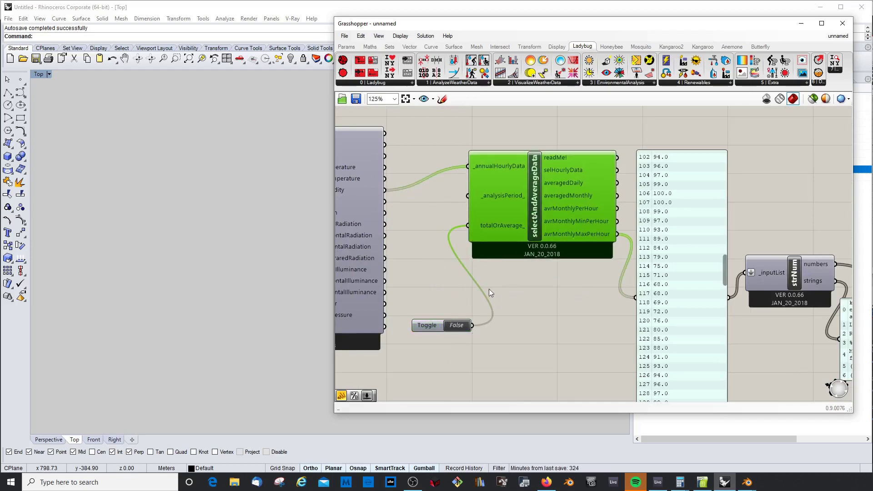
scroll(450, 325, down, 2)
scroll(454, 326, up, 2)
drag(433, 322, 413, 229)
double_click(411, 225)
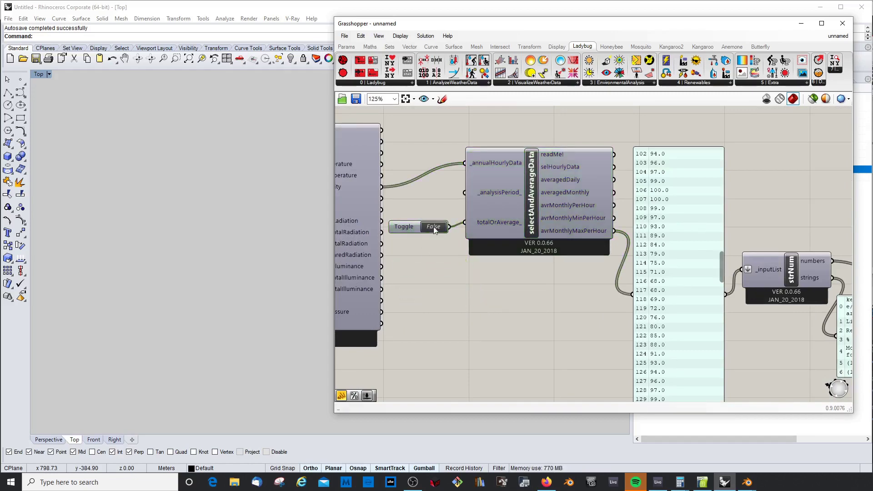
Move the header strings panel down slightly and review the panel results
scroll(601, 381, down, 1)
scroll(535, 231, down, 1)
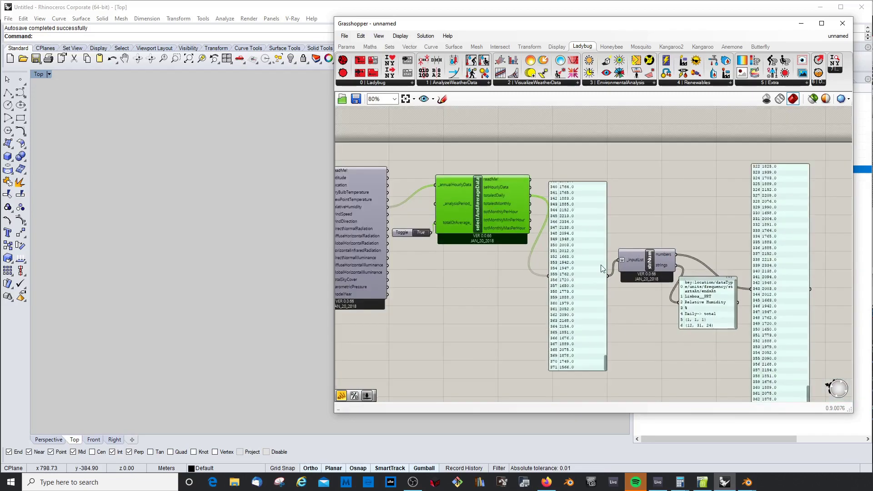
scroll(497, 214, up, 1)
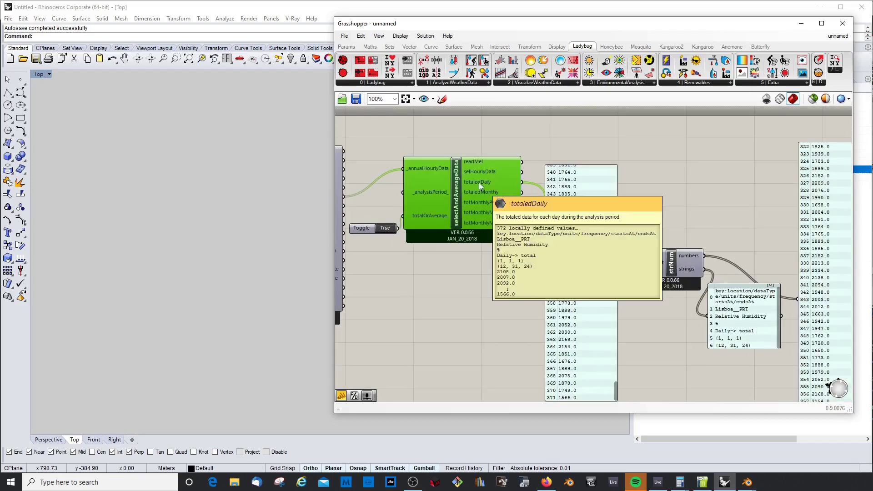
scroll(479, 182, down, 1)
drag(653, 283, 657, 303)
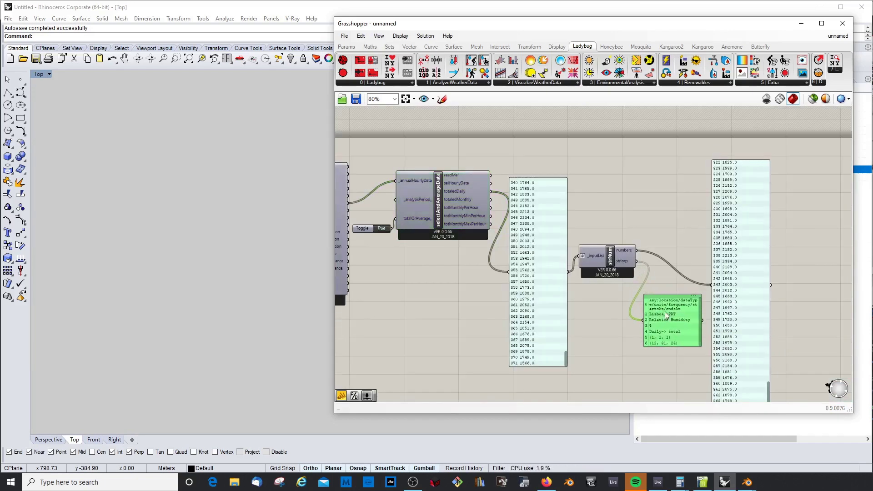
scroll(750, 245, up, 1)
scroll(753, 248, down, 1)
scroll(752, 248, up, 1)
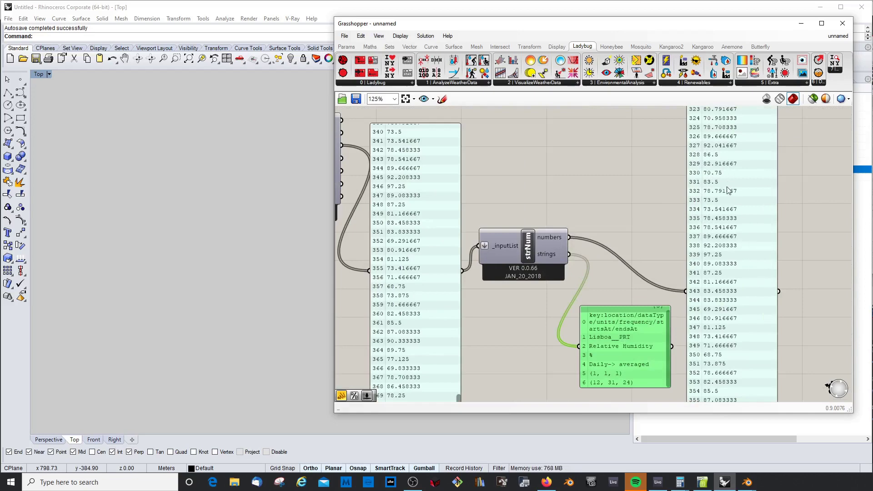
scroll(731, 187, down, 1)
scroll(445, 169, up, 1)
Open the Ladybug AnalyzeWeatherData component list
mouse_move(451, 163)
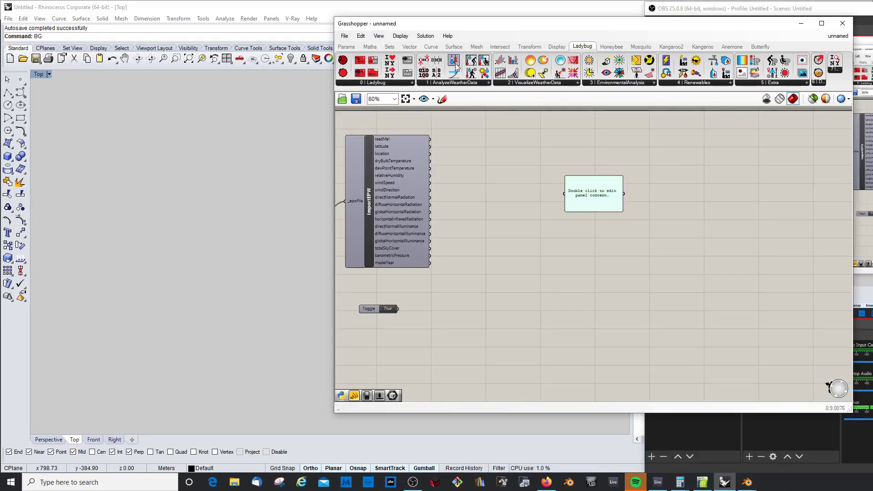
click(458, 83)
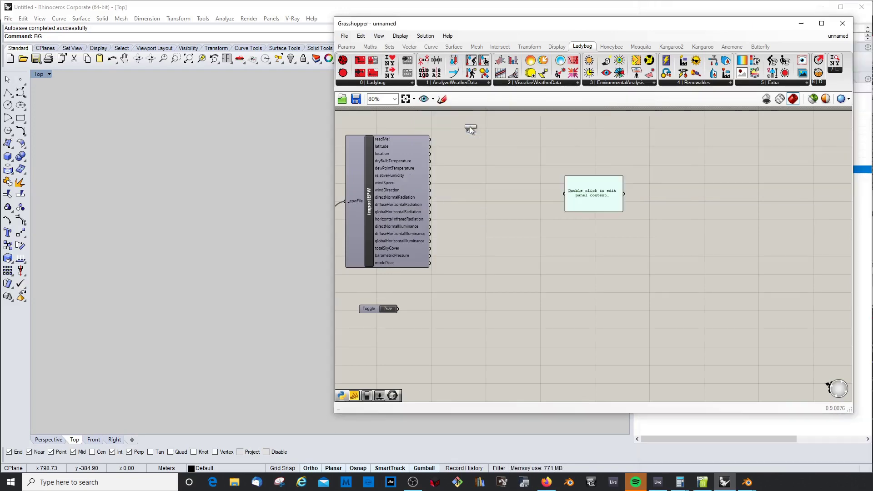
Add CDD_HDD fed by dryBulbTemperature and show daily cooling, then heating degree days
drag(470, 130, 534, 202)
scroll(536, 202, up, 2)
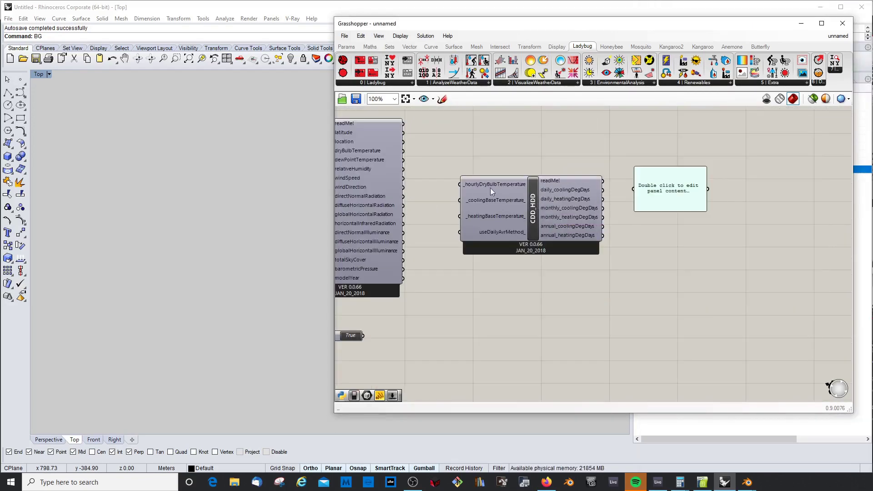
scroll(484, 188, down, 2)
drag(419, 158, 463, 186)
scroll(518, 184, up, 3)
drag(604, 162, 673, 173)
drag(730, 199, 731, 324)
scroll(726, 253, down, 1)
drag(755, 172, 752, 229)
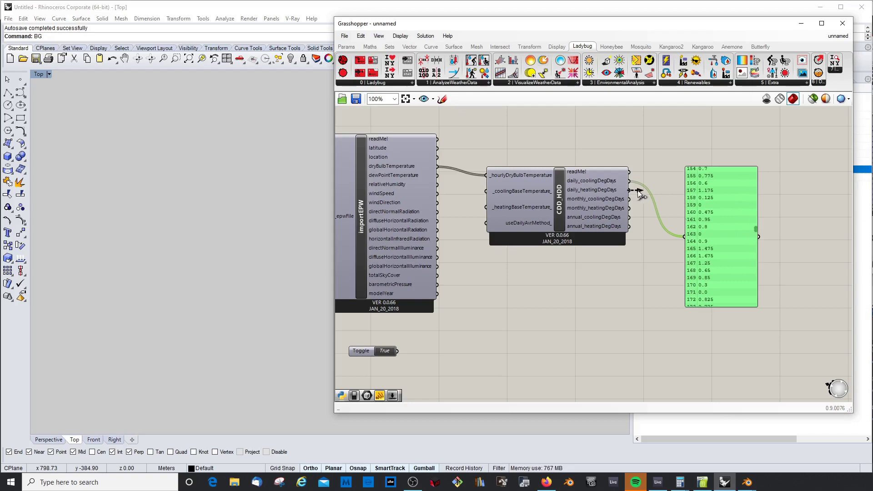
drag(637, 190, 727, 229)
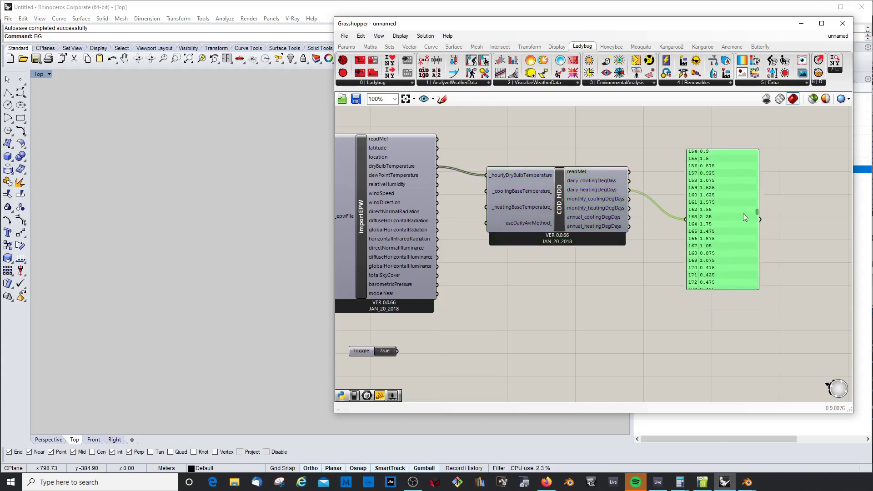
scroll(755, 241, down, 10)
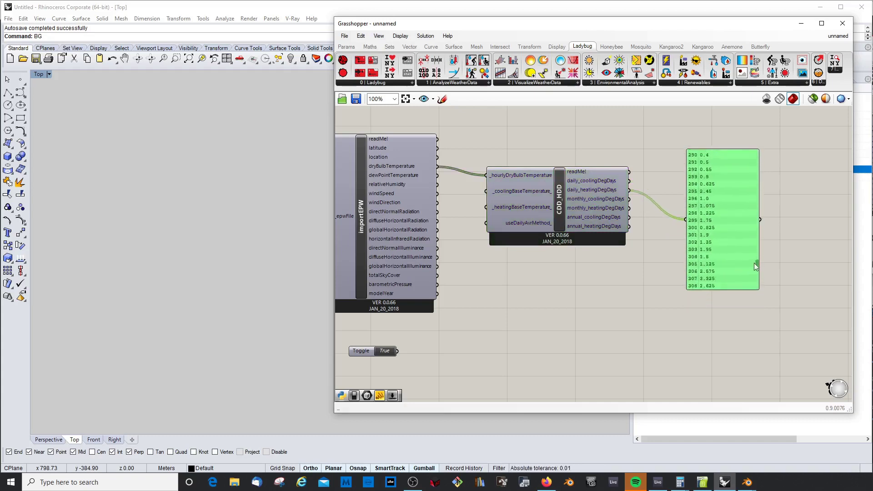
Delete CDD_HDD and place a WindSpeedCalculator component on the canvas
click(663, 259)
click(533, 203)
mouse_move(514, 193)
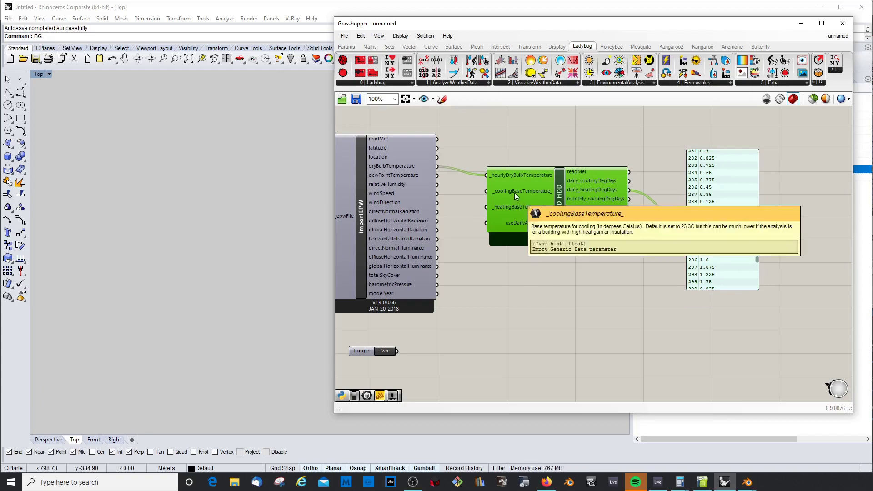
key(Delete)
click(455, 83)
drag(587, 130, 599, 232)
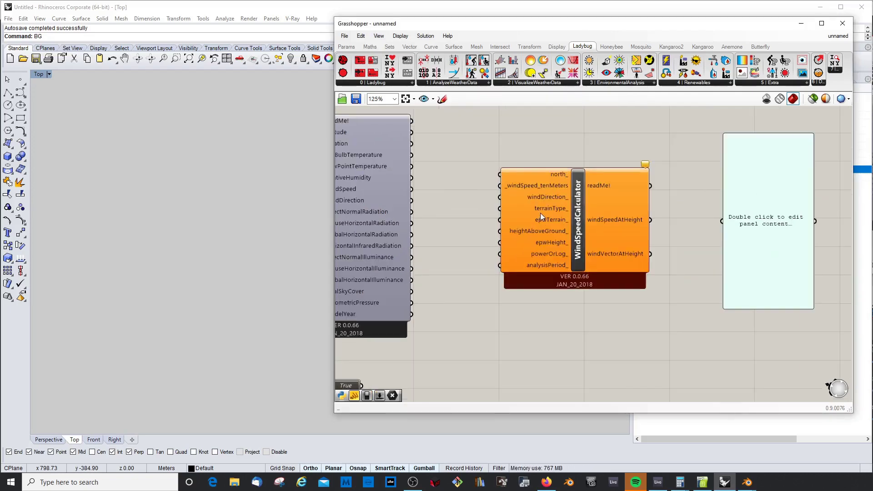
Position WindSpeedCalculator and feed importEPW windSpeed into _windSpeed_tenMeters
scroll(533, 198, up, 3)
click(534, 201)
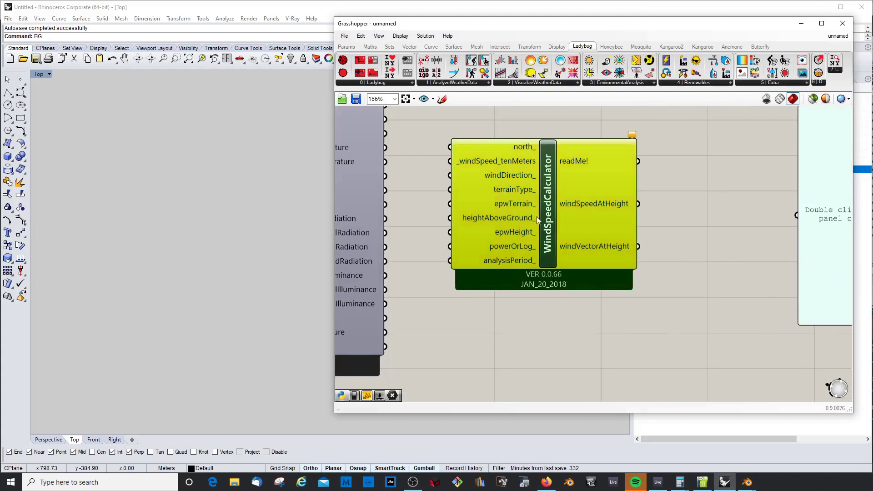
scroll(536, 216, down, 3)
drag(524, 195, 531, 203)
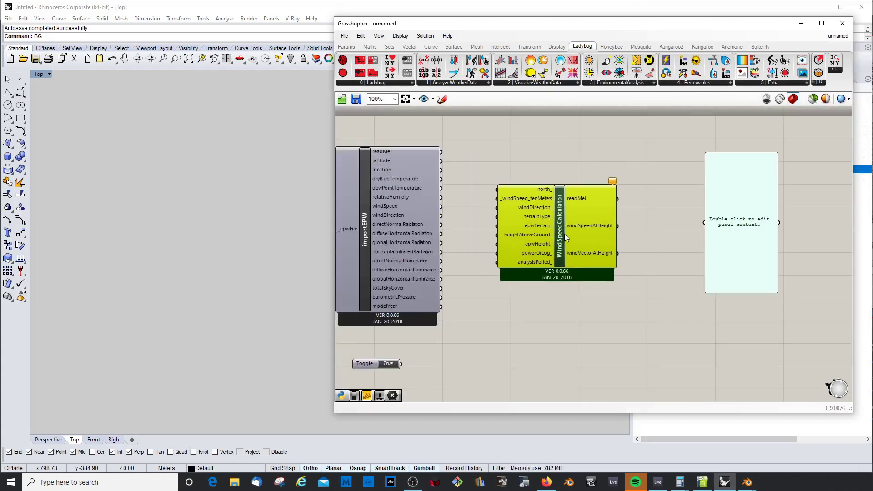
drag(563, 234, 588, 245)
drag(548, 225, 544, 220)
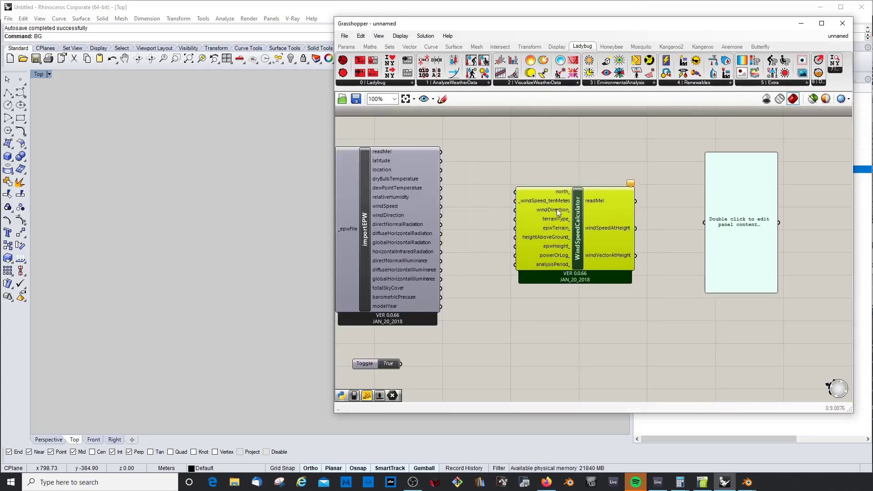
mouse_move(541, 199)
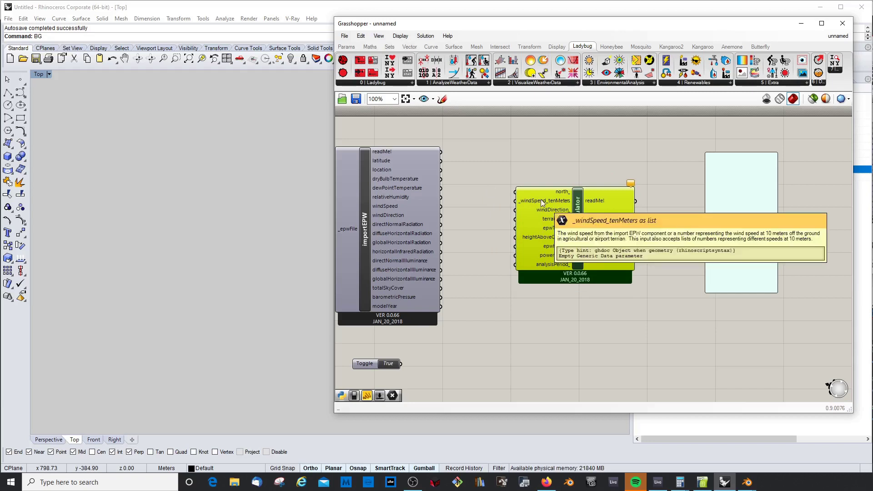
drag(542, 190, 544, 201)
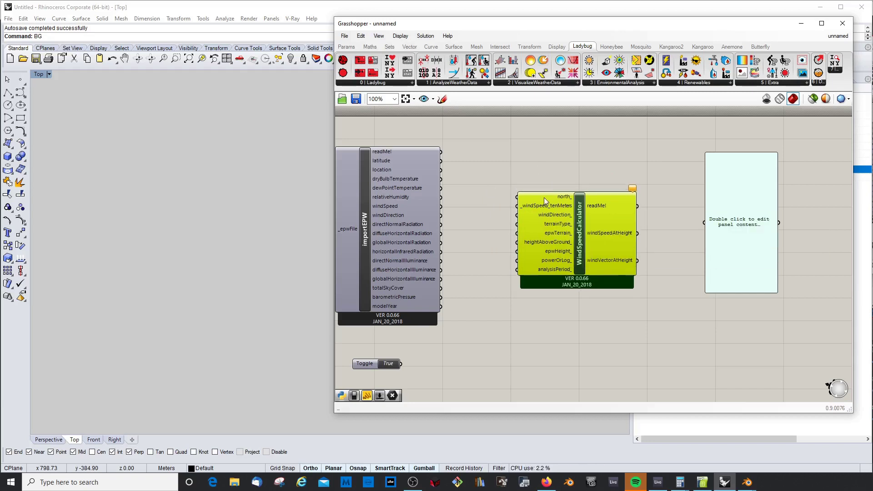
mouse_move(540, 206)
drag(440, 206, 518, 205)
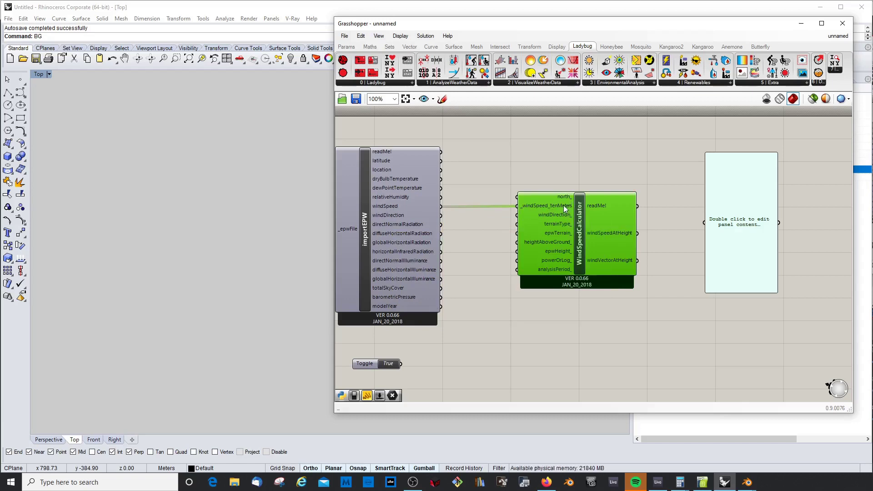
Show windSpeedAtHeight values in the panel and lengthen it
mouse_move(563, 206)
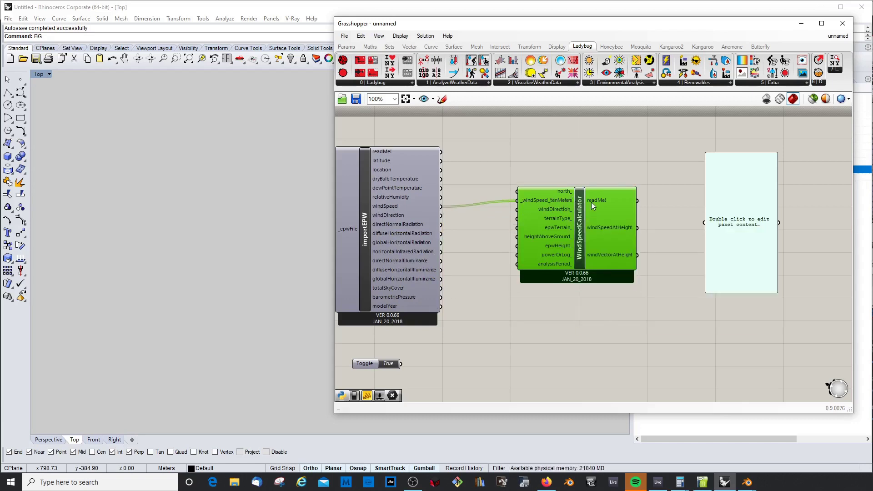
drag(635, 233, 698, 230)
drag(635, 233, 703, 222)
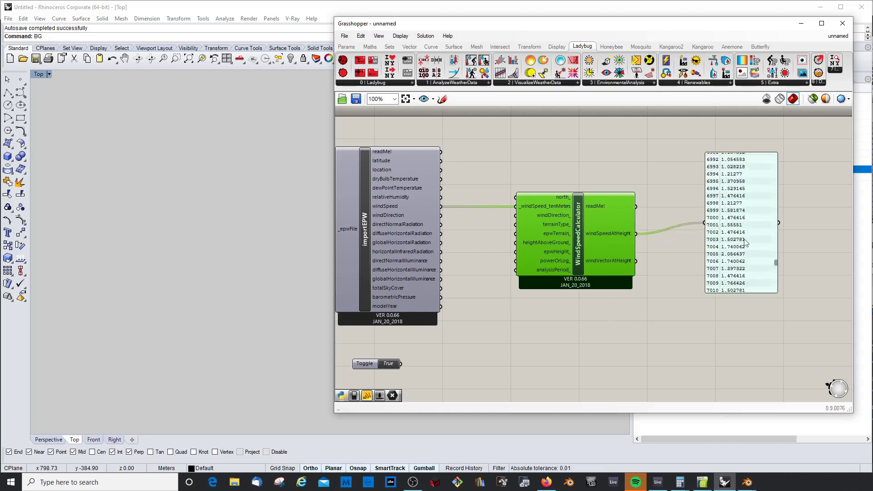
scroll(666, 231, down, 2)
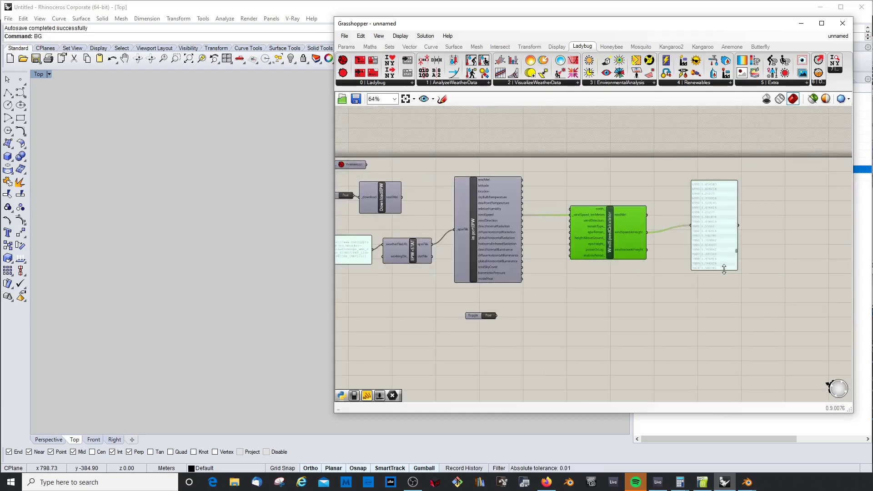
drag(724, 268, 730, 377)
scroll(721, 298, up, 2)
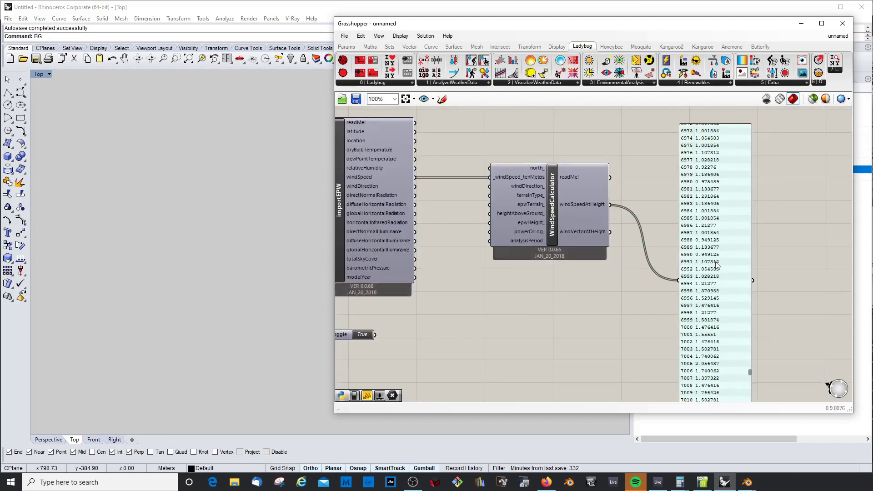
Copy the panel and list the raw EPW hourly wind speeds in it
click(716, 263)
scroll(706, 267, down, 1)
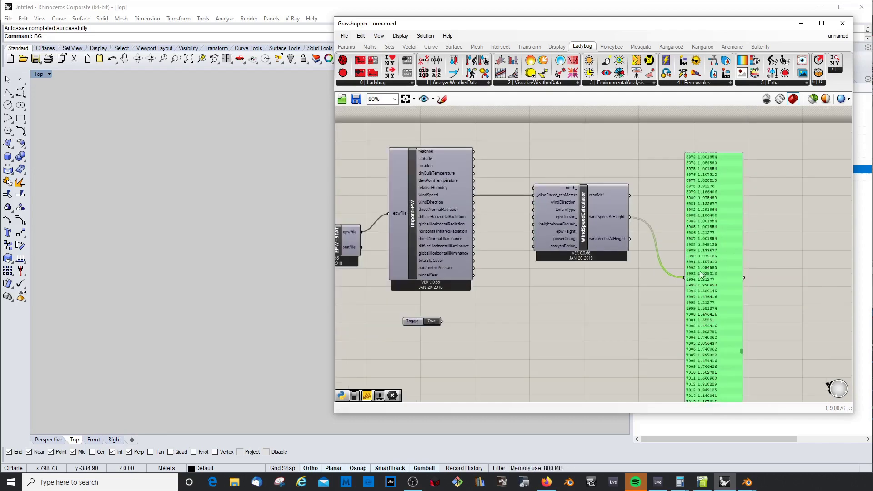
drag(713, 247, 683, 252)
drag(473, 193, 653, 282)
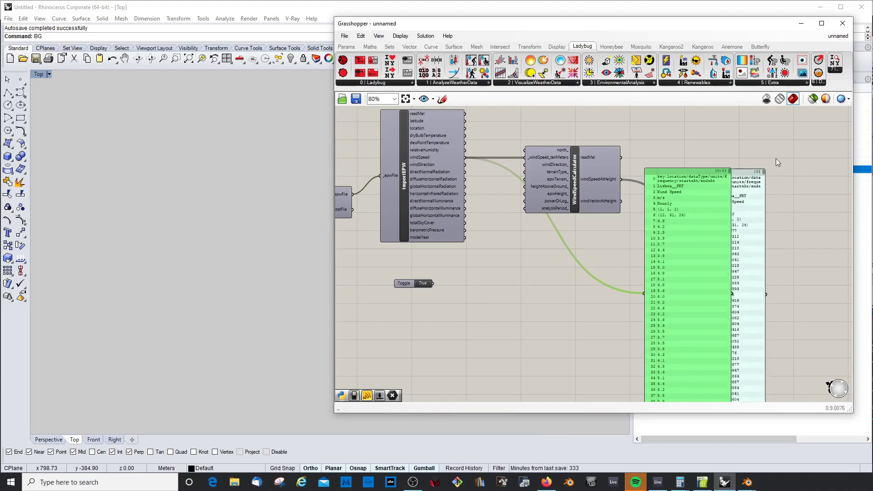
Place the raw and calculated wind speed panels side by side and shift WindSpeedCalculator right
drag(737, 175, 766, 172)
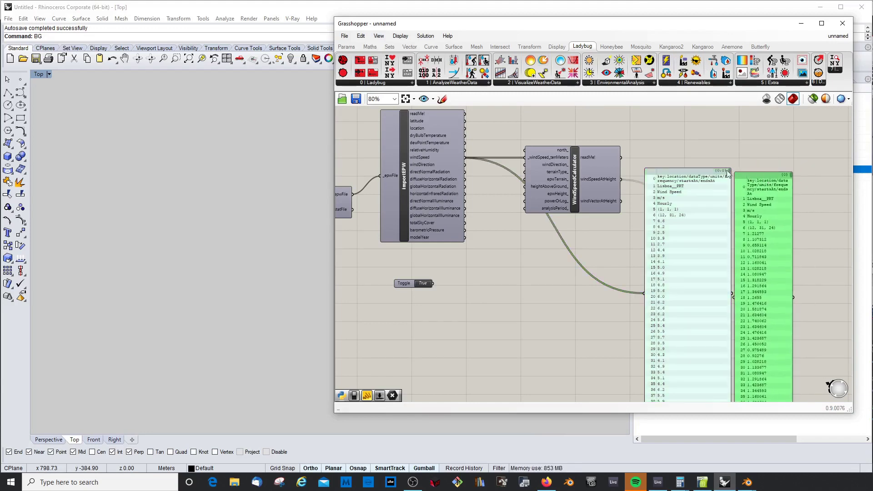
click(700, 175)
drag(699, 175, 700, 179)
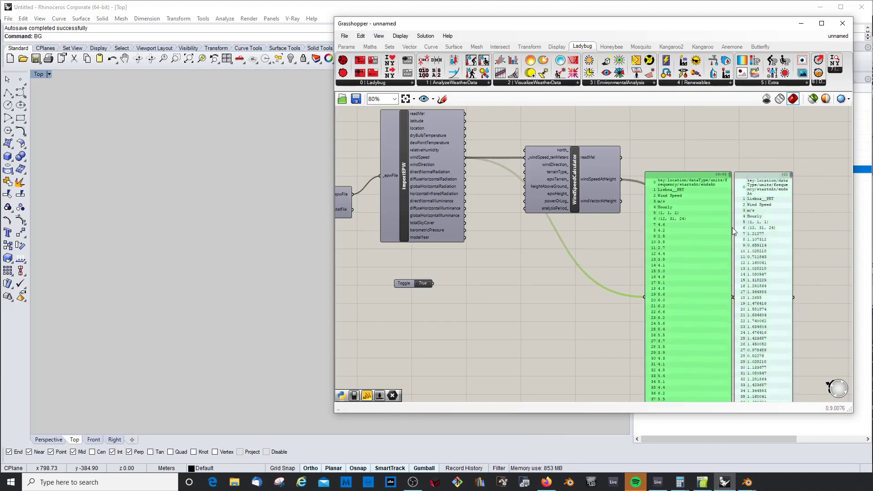
scroll(643, 177, up, 3)
drag(563, 157, 611, 146)
click(495, 182)
scroll(495, 182, down, 2)
scroll(464, 179, down, 2)
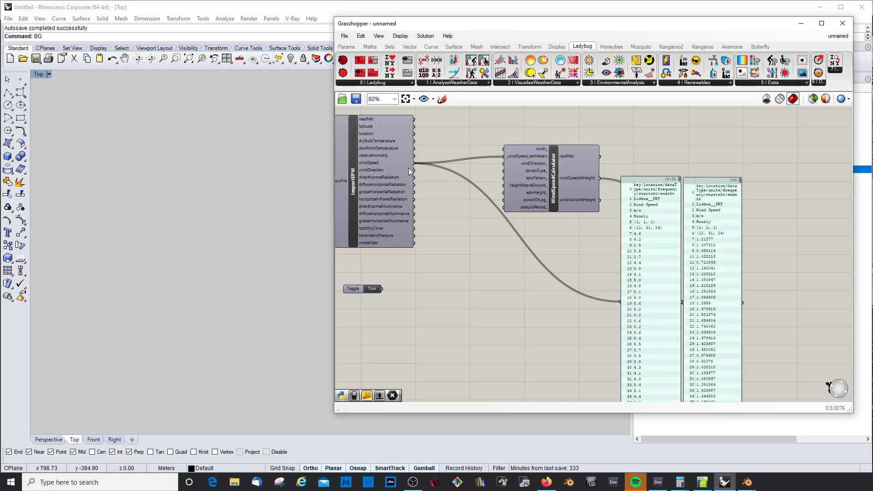
Wire importEPW windDirection into WindSpeedCalculator's windDirection_ and fine-tune the component's position
drag(419, 170, 508, 164)
scroll(538, 166, up, 2)
mouse_move(524, 159)
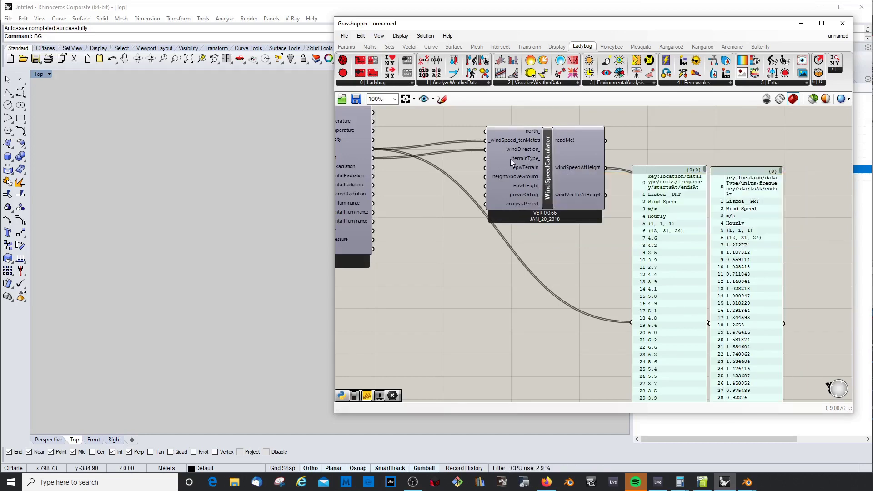
mouse_move(518, 162)
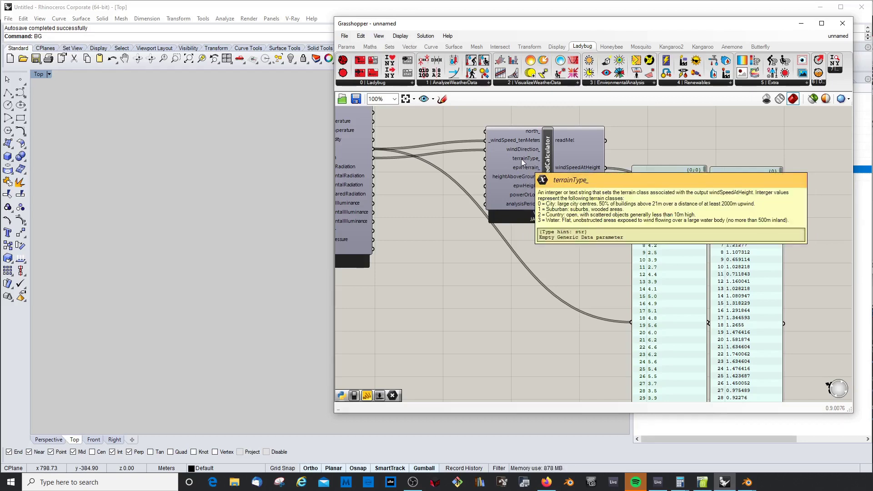
mouse_move(519, 132)
mouse_down()
mouse_move(518, 121)
mouse_move(514, 131)
mouse_up()
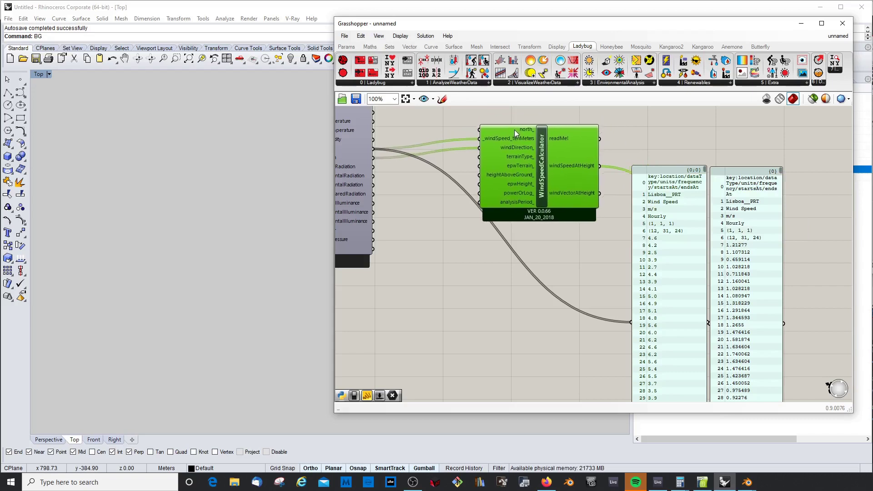
ctrl+click(511, 165)
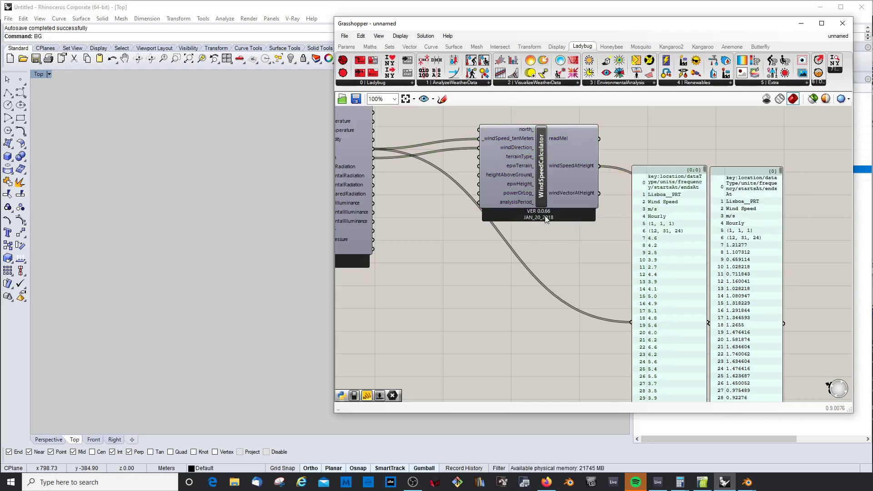
drag(557, 141, 561, 150)
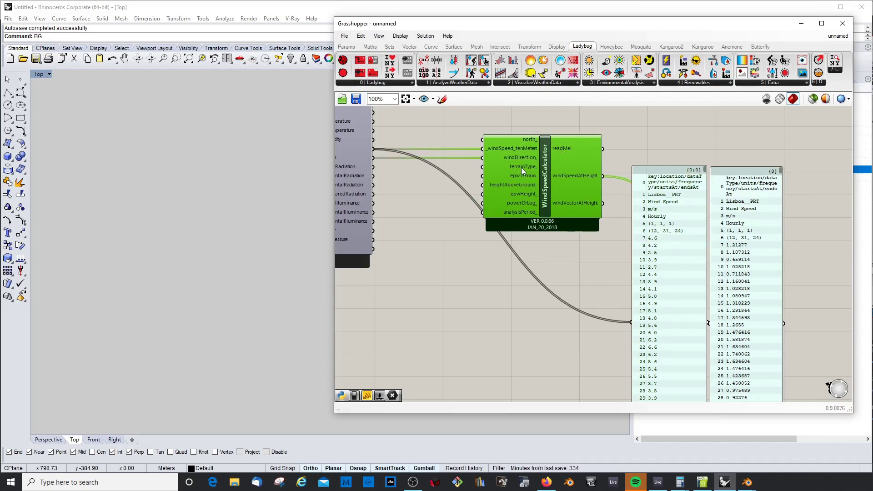
drag(522, 167, 524, 164)
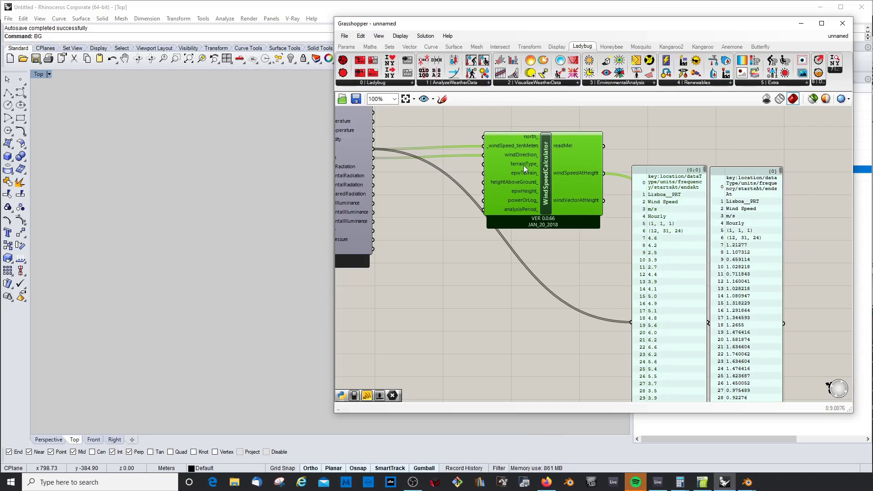
Set WindSpeedCalculator's terrainType_ input to 0 and nudge the component down
mouse_move(522, 165)
right_click(516, 165)
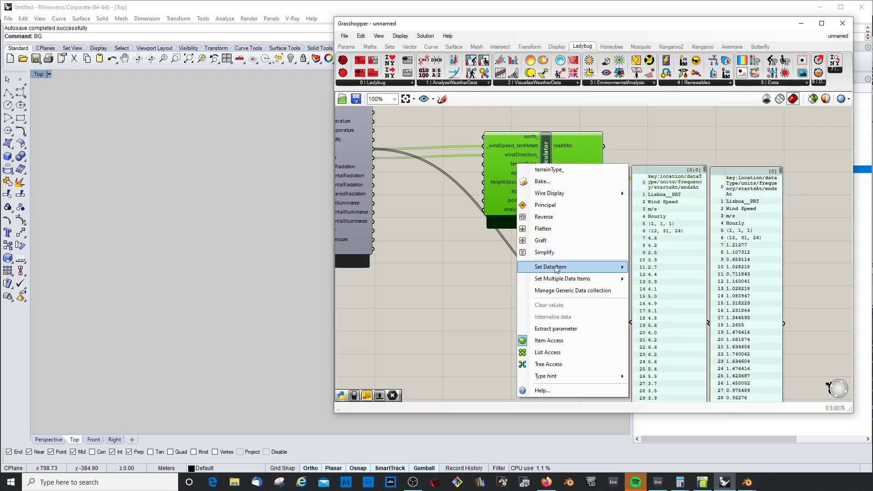
mouse_move(554, 267)
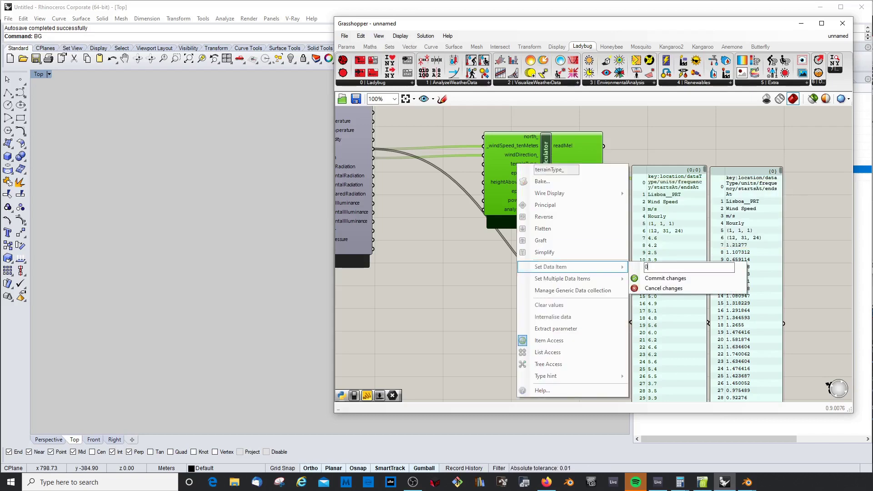
text(0)
click(443, 265)
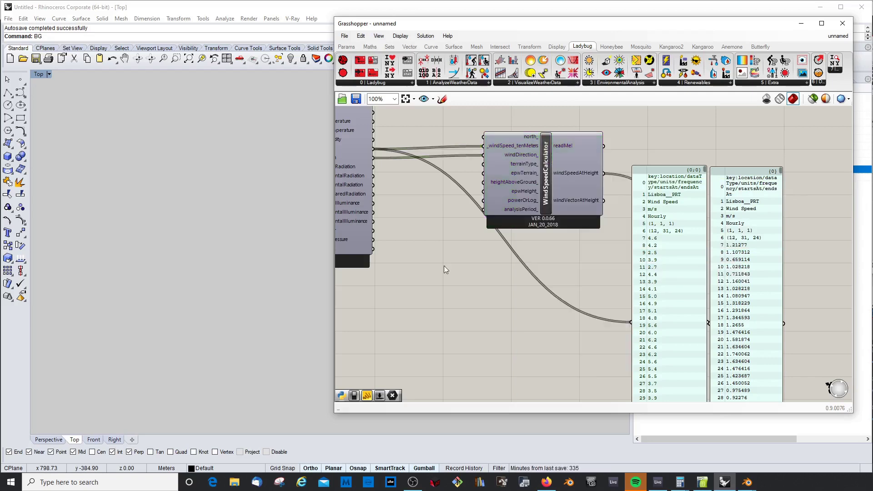
right_click(516, 164)
mouse_move(561, 269)
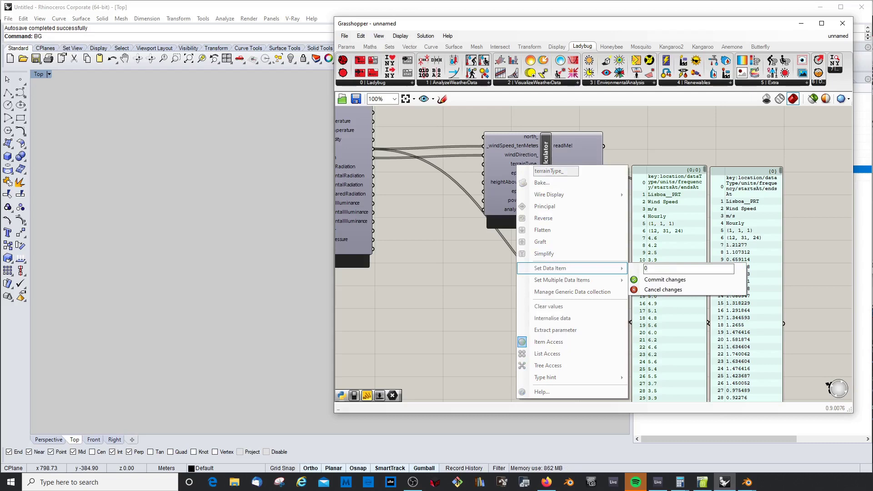
click(663, 279)
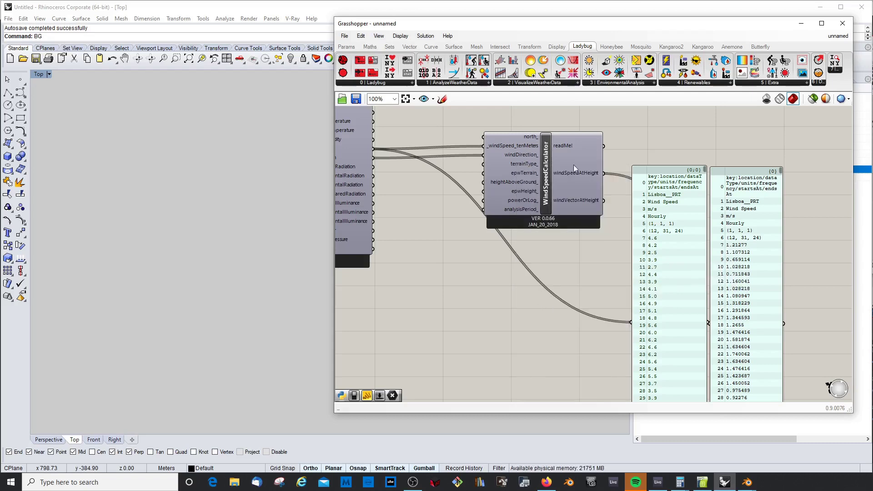
drag(573, 165, 563, 181)
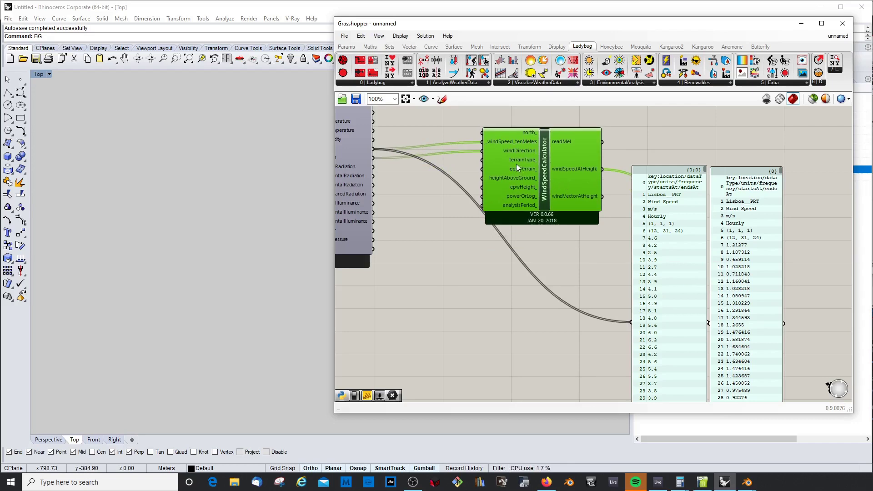
Change the terrainType_ value to 1
right_click(517, 161)
mouse_move(571, 266)
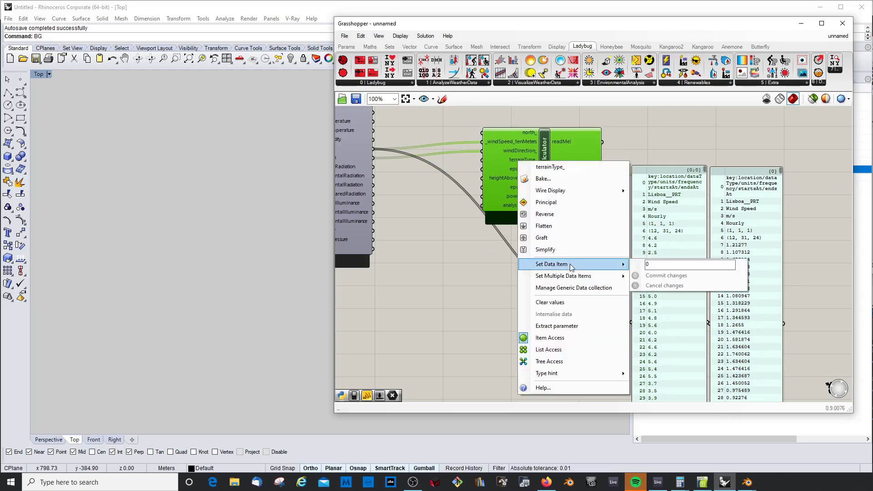
text(1)
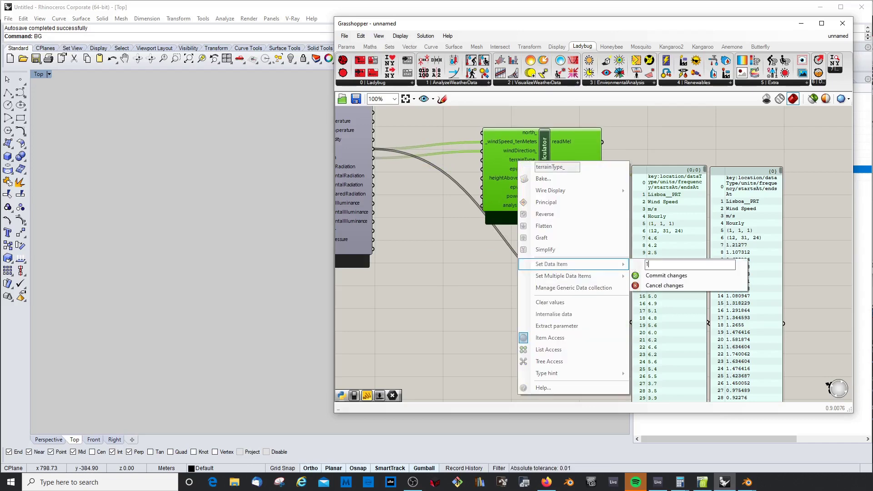
click(668, 275)
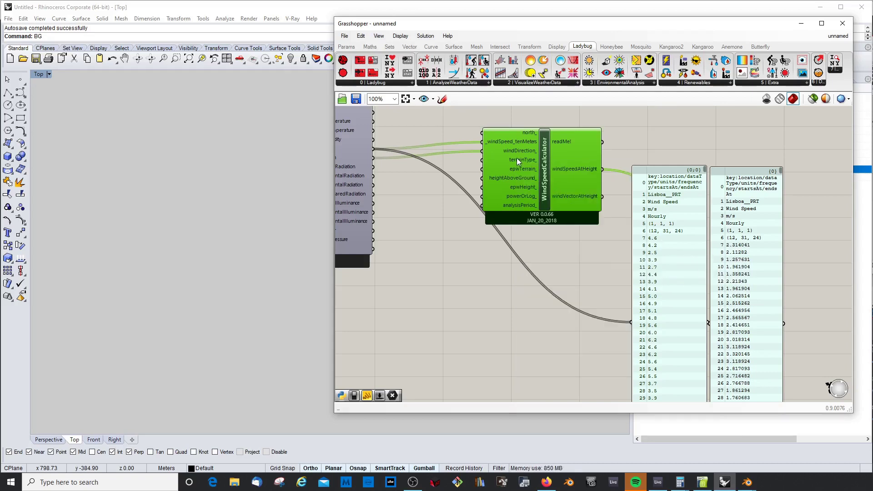
mouse_move(517, 159)
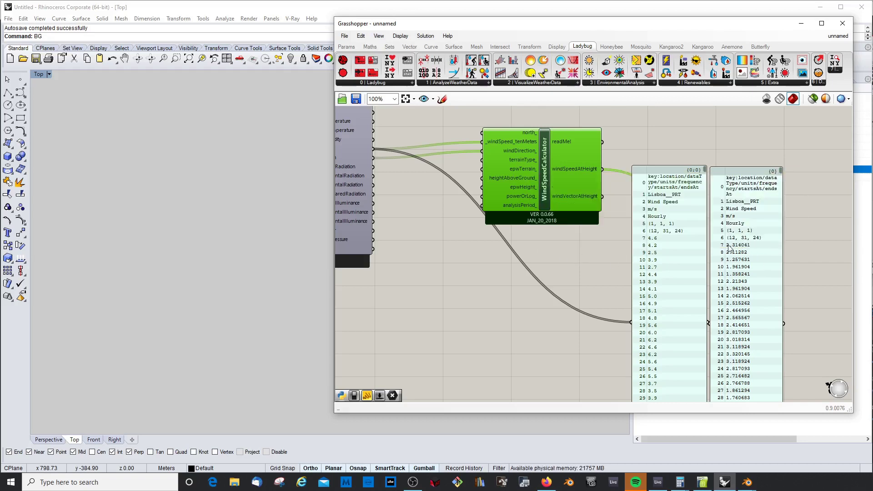
Set terrainType_ to 3 and align the two wind speed result panels
right_click(519, 161)
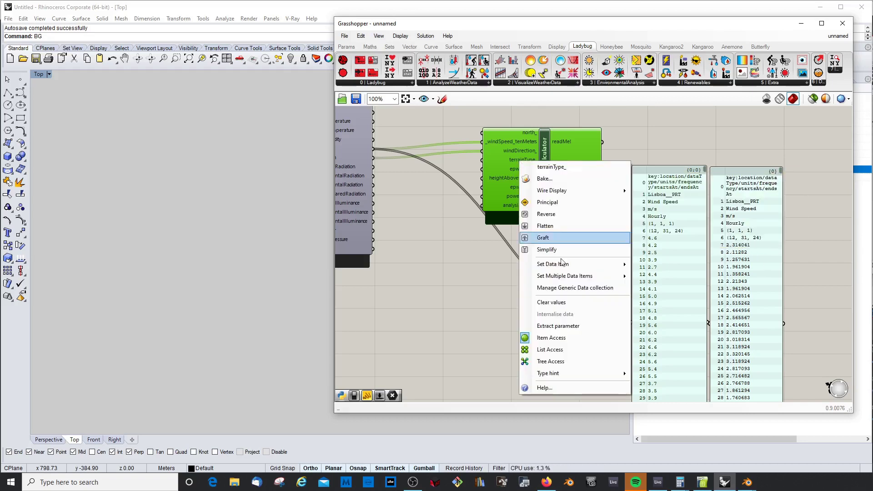
mouse_move(612, 271)
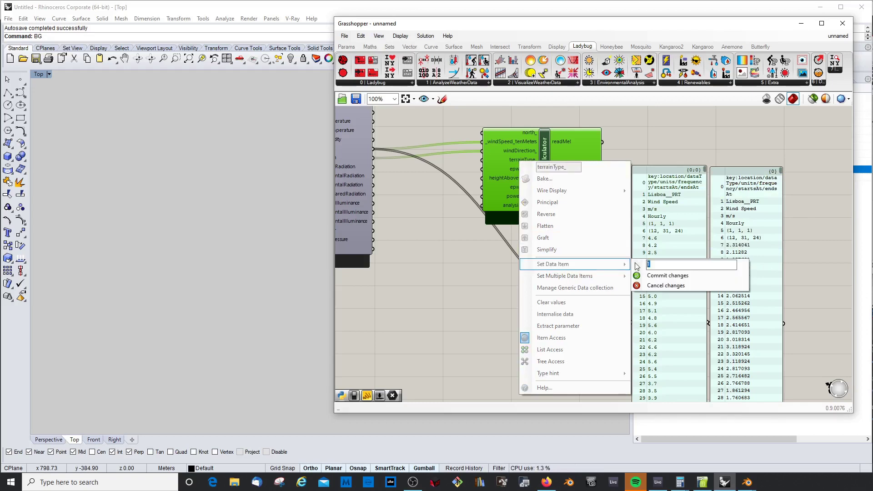
text(4)
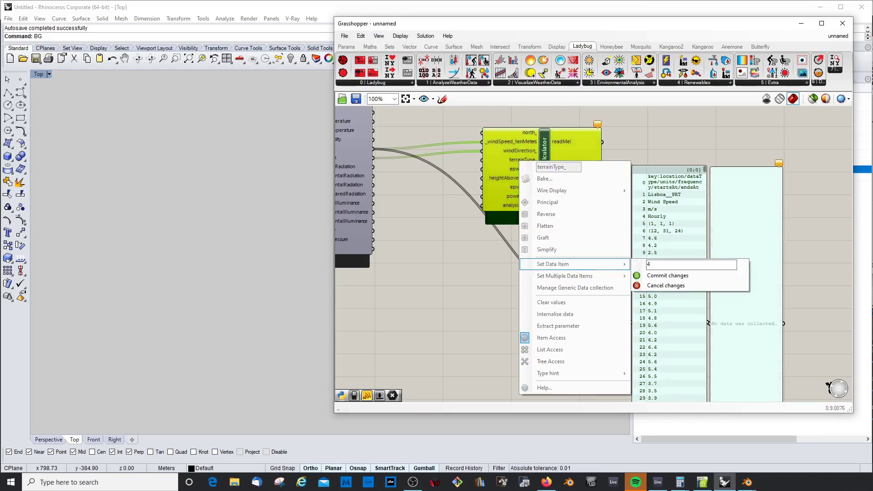
key(BackSpace)
text(3)
click(666, 275)
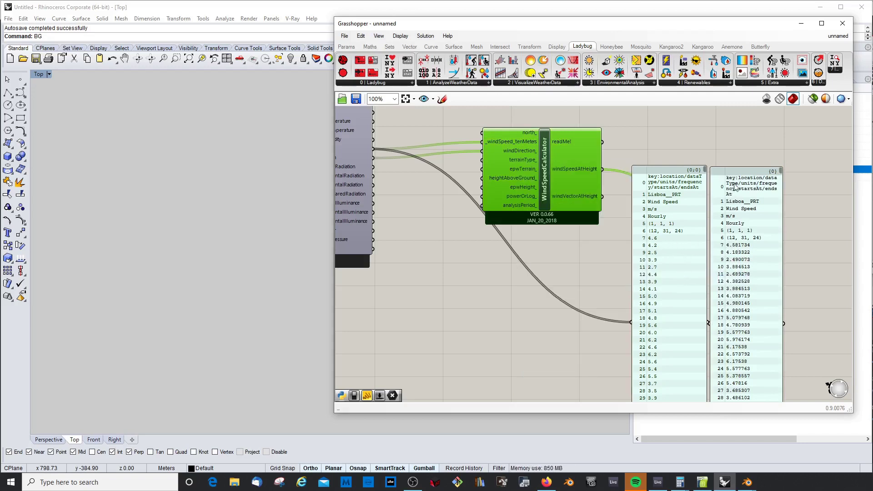
drag(735, 185, 686, 172)
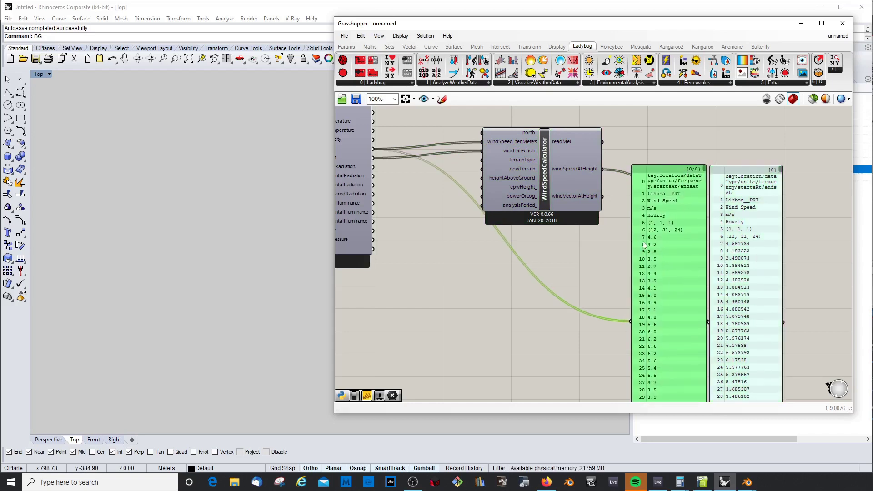
right_click(514, 161)
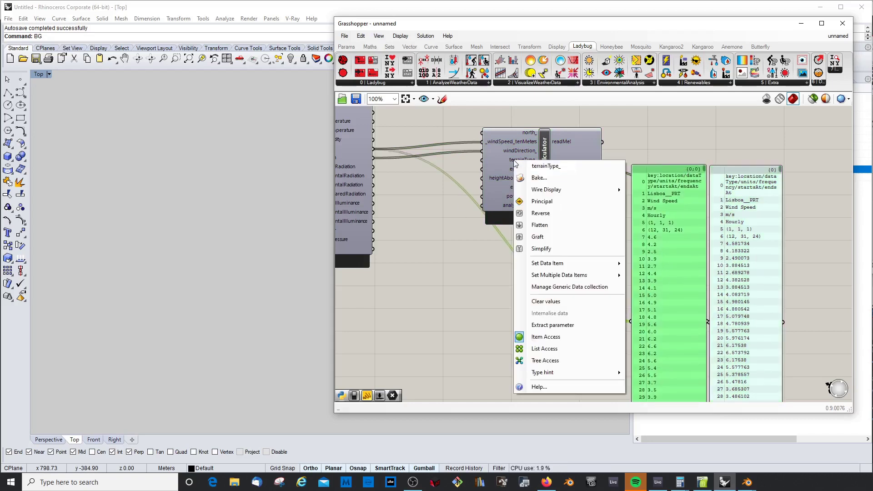
click(497, 268)
Add an Adaptive Comfort Calculator fed by importEPW dry-bulb temperature on both temperature inputs
right_click(513, 158)
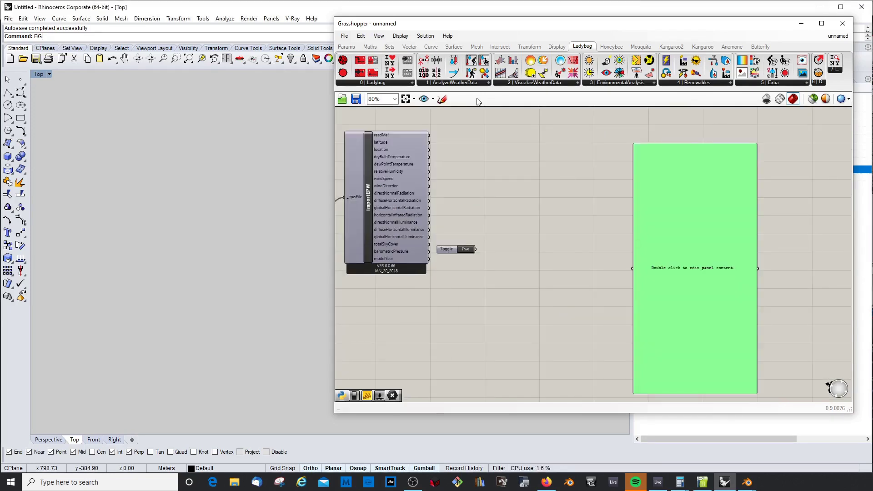
click(458, 83)
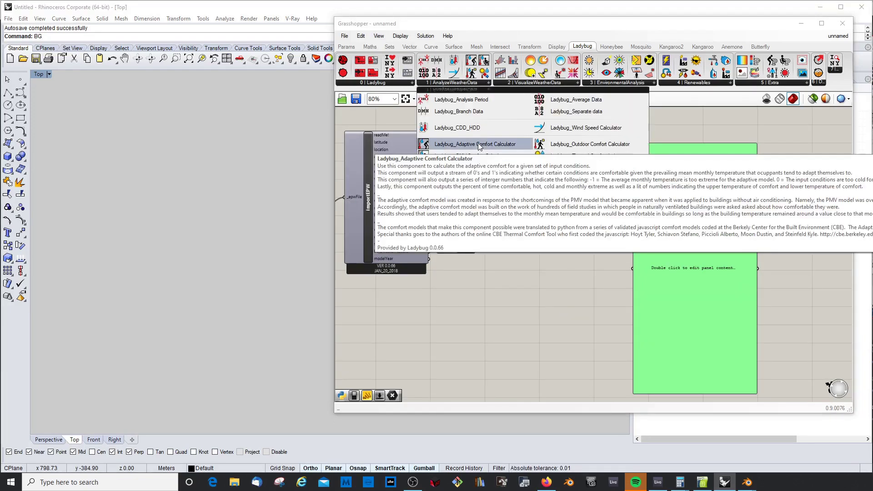
click(479, 145)
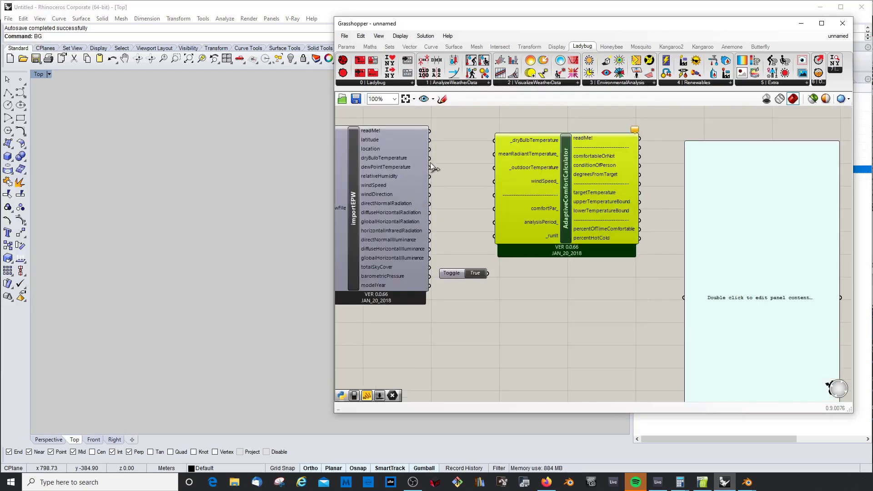
drag(429, 157, 494, 140)
drag(430, 157, 495, 167)
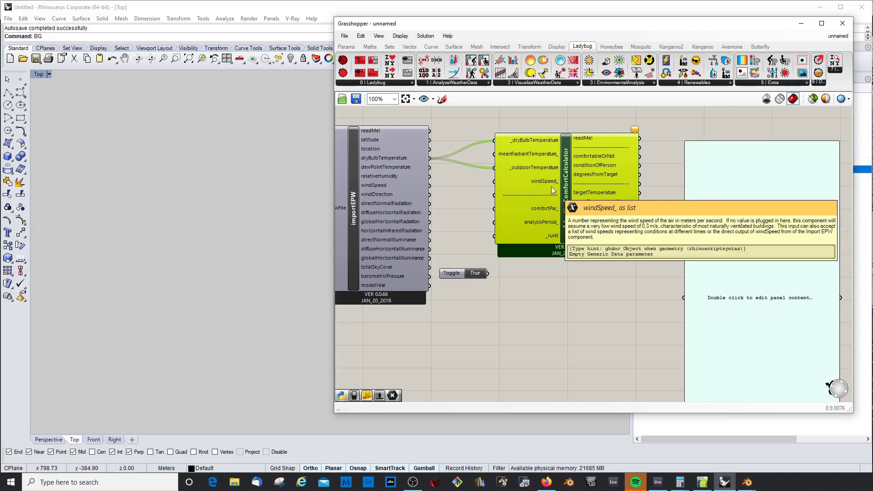
Connect the True toggle to _runIt and show comfortableOrNot in the panel
drag(560, 222, 568, 226)
drag(502, 240, 454, 245)
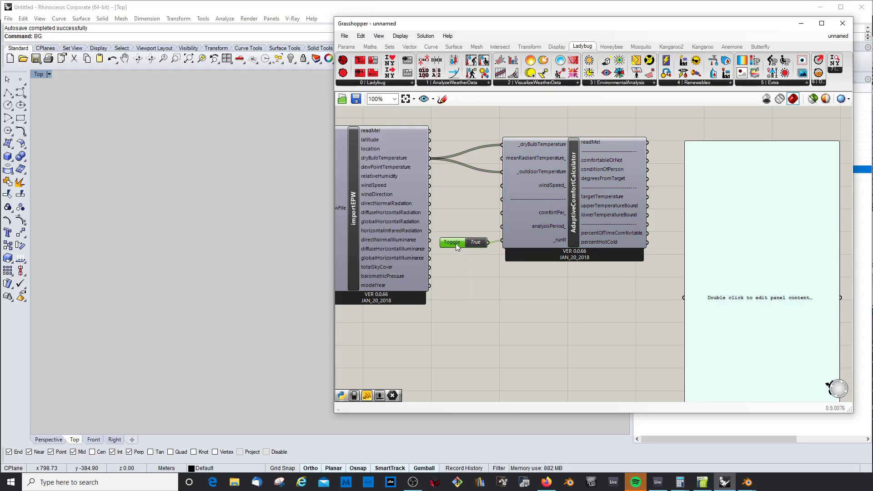
drag(588, 206, 594, 205)
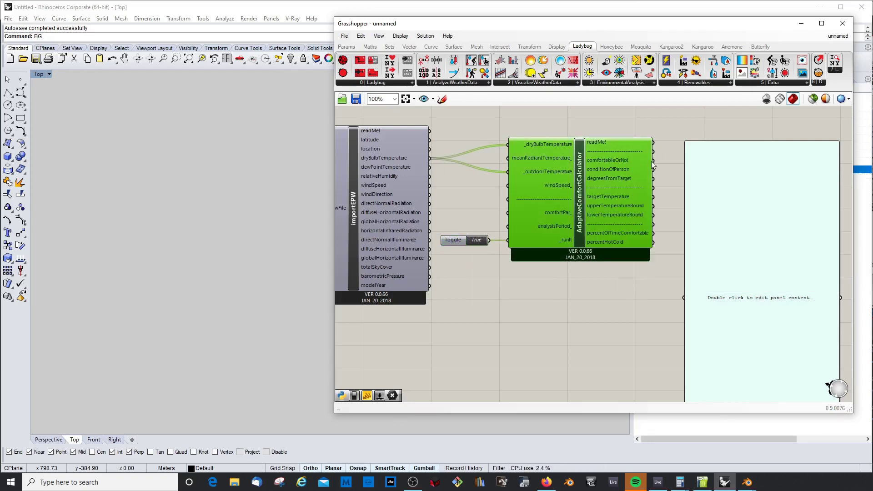
drag(653, 160, 683, 297)
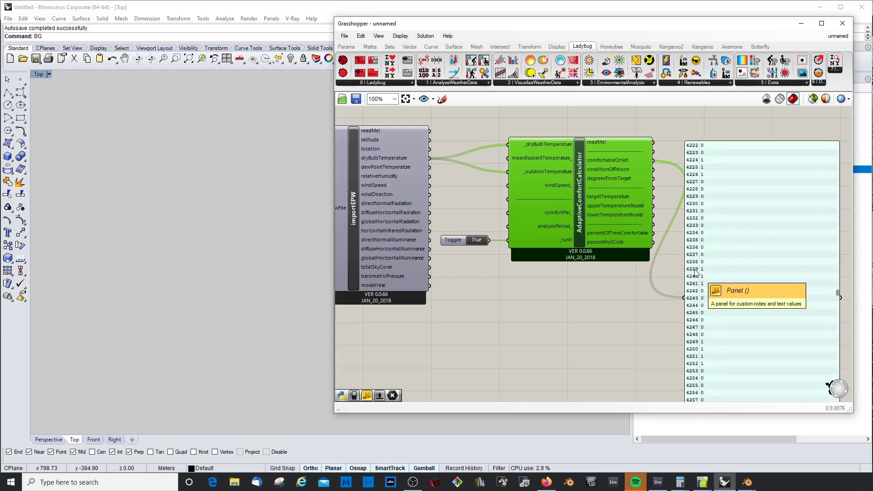
Duplicate the comfort results panel beside the original and feed it importEPW dryBulbTemperature
click(629, 282)
scroll(645, 286, up, 1)
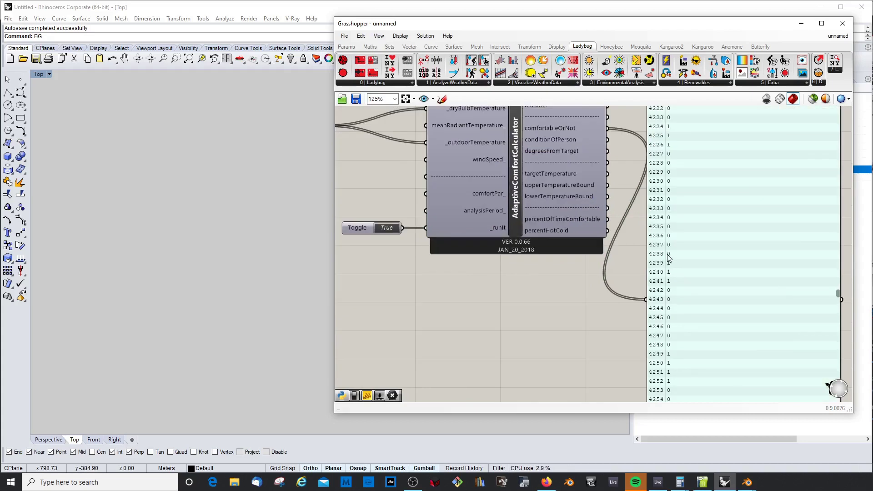
click(668, 266)
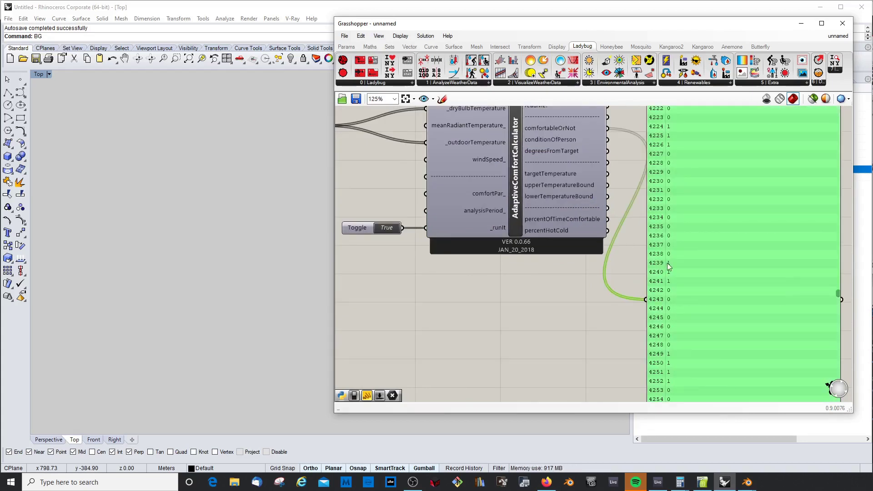
scroll(551, 290, down, 3)
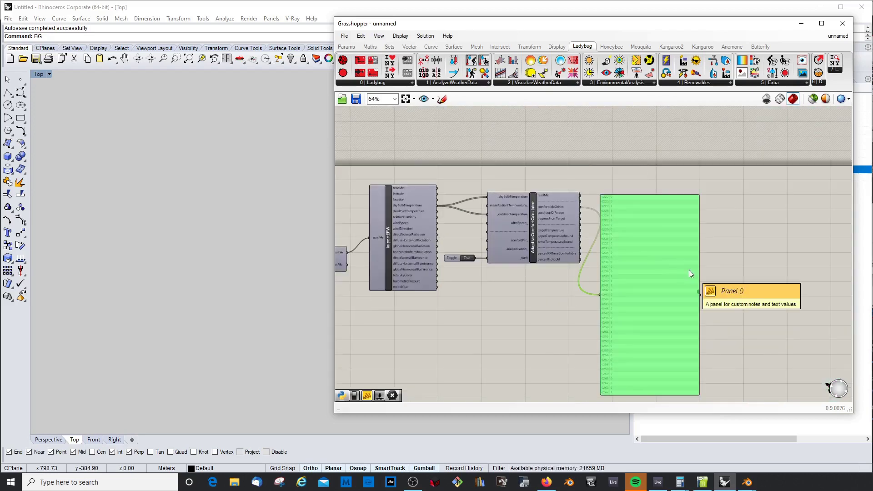
key(ctrl+c)
key(ctrl+v)
drag(735, 263, 745, 264)
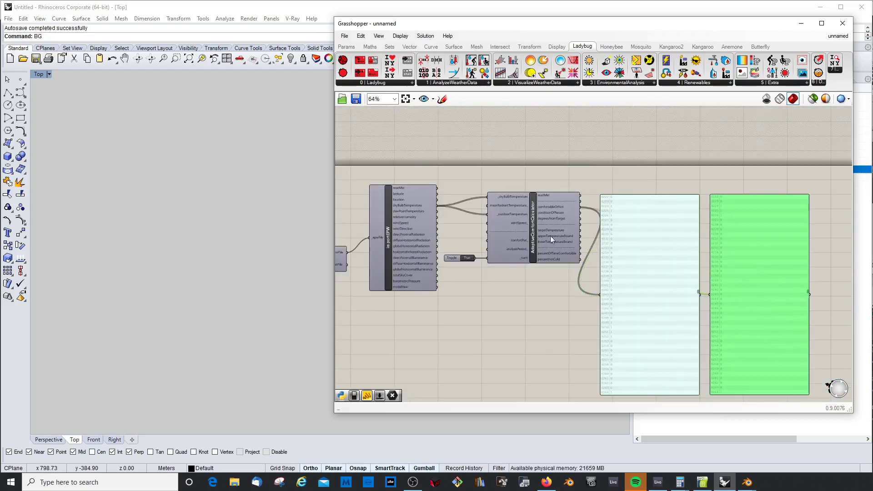
drag(437, 205, 708, 293)
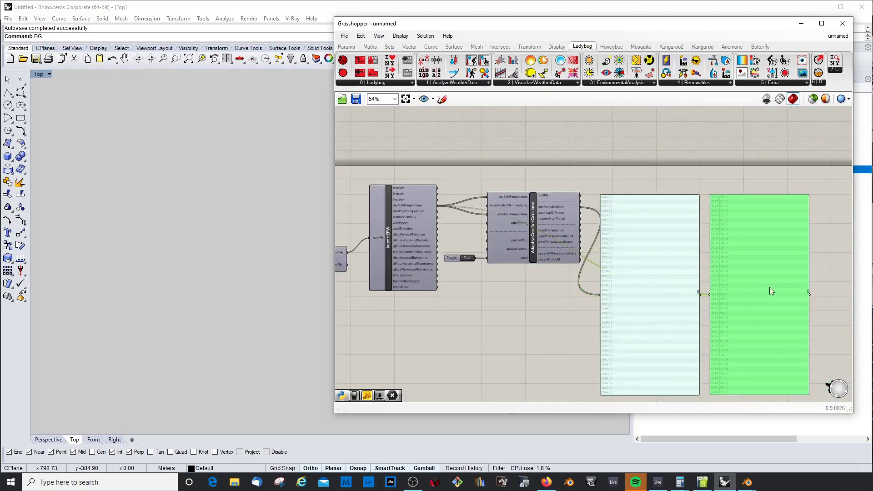
Review the comfort and dry-bulb temperature panels, reselecting the comfort results panel
scroll(704, 292, up, 4)
scroll(640, 275, down, 1)
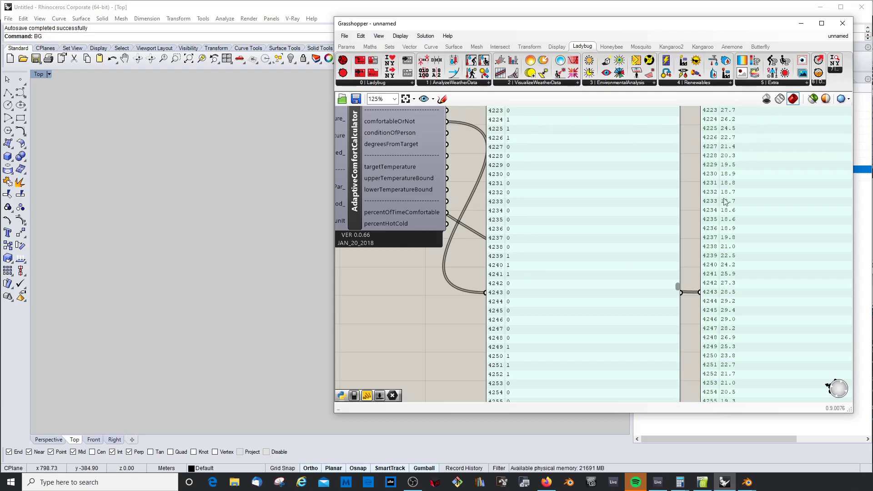
click(546, 275)
scroll(553, 255, down, 4)
scroll(492, 257, up, 2)
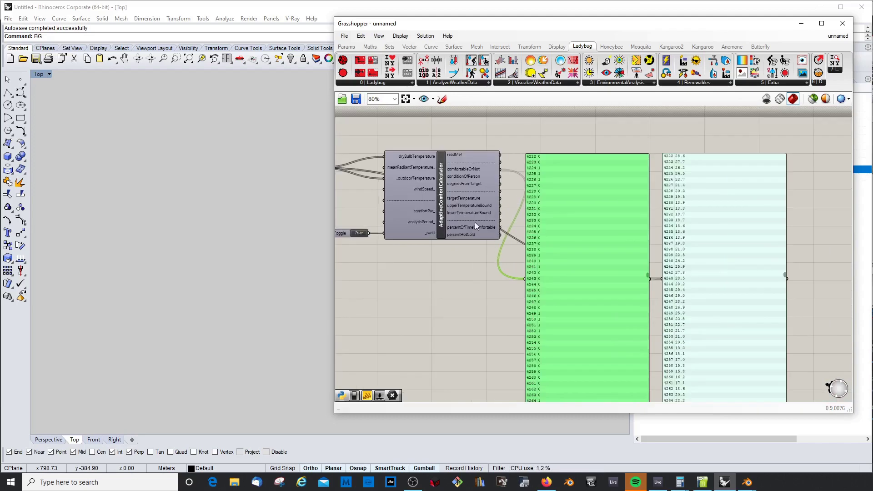
scroll(472, 221, up, 1)
scroll(571, 219, down, 1)
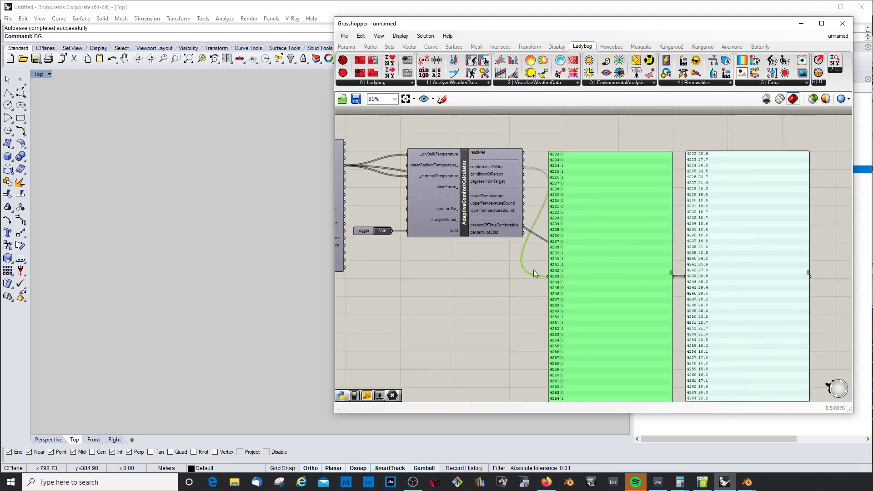
click(440, 250)
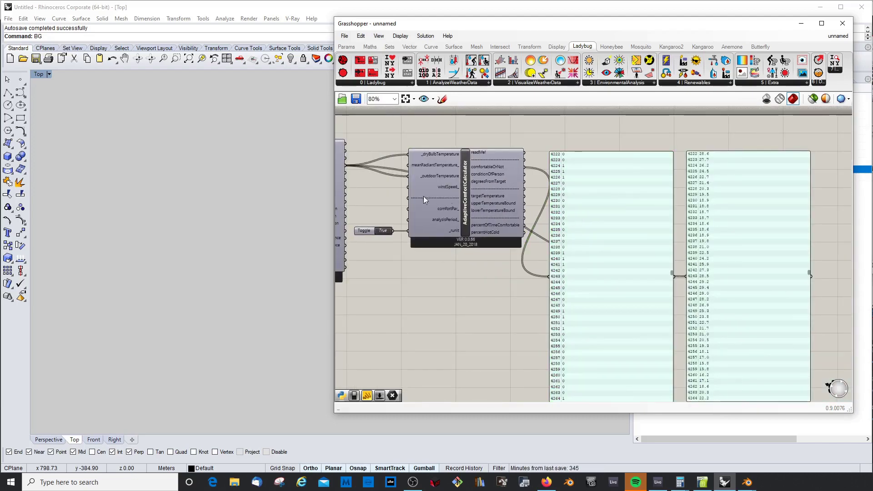
scroll(421, 160, up, 1)
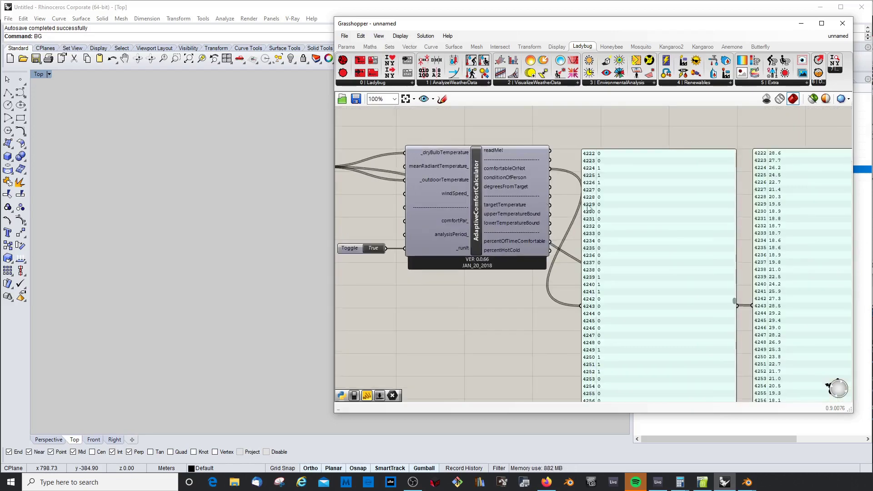
click(659, 210)
click(601, 134)
Select the comfort results panel and bring up the AnalyzeWeatherData component list
click(621, 171)
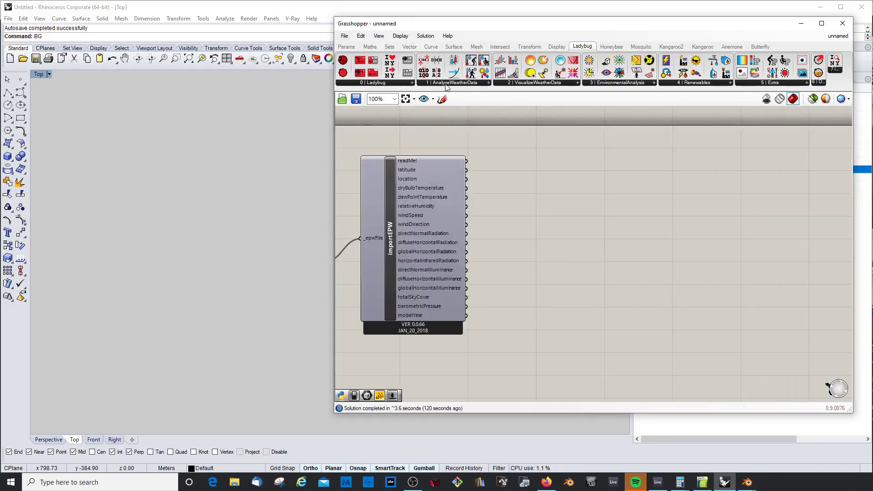
click(446, 83)
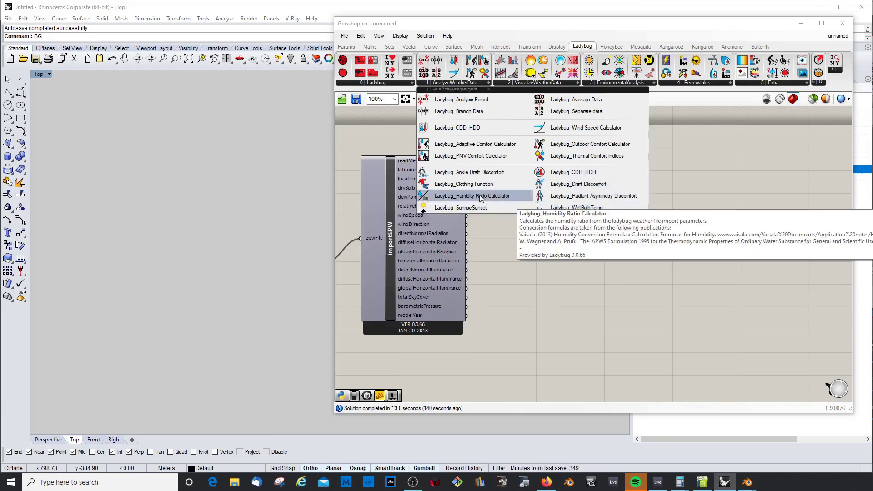
Place a CloFunction component fed by importEPW dryBulbTemperature as its outdoor temperature
click(456, 184)
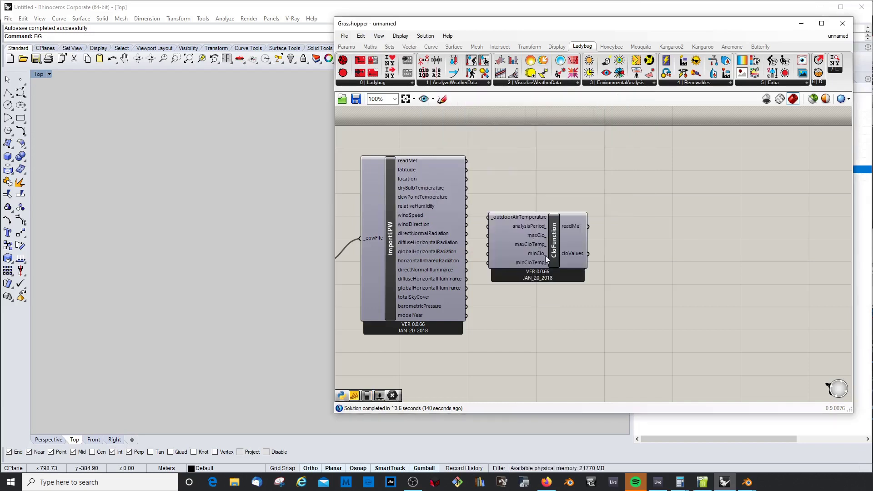
click(584, 237)
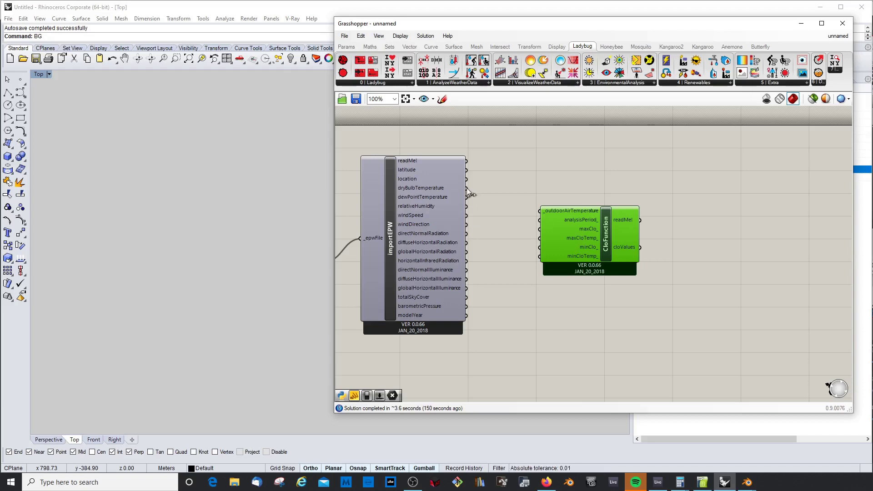
drag(466, 188, 539, 210)
drag(593, 233, 614, 222)
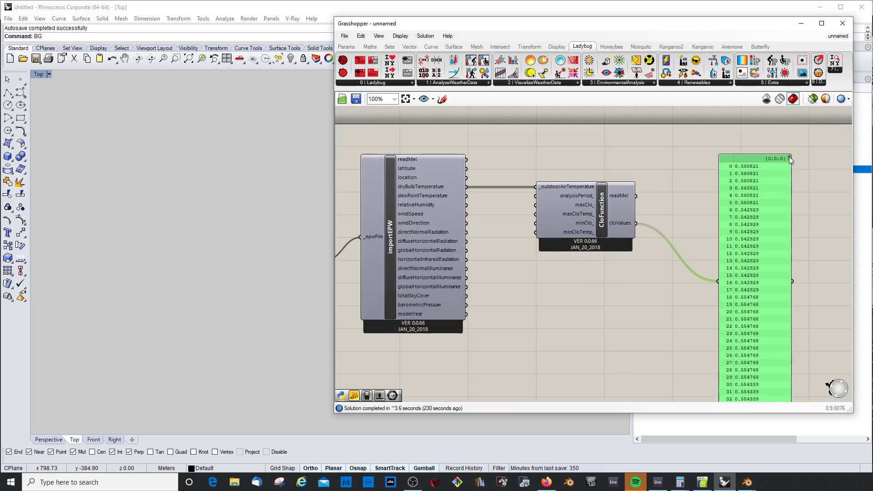
Resize the clo values panel to review its contents
drag(789, 157, 783, 395)
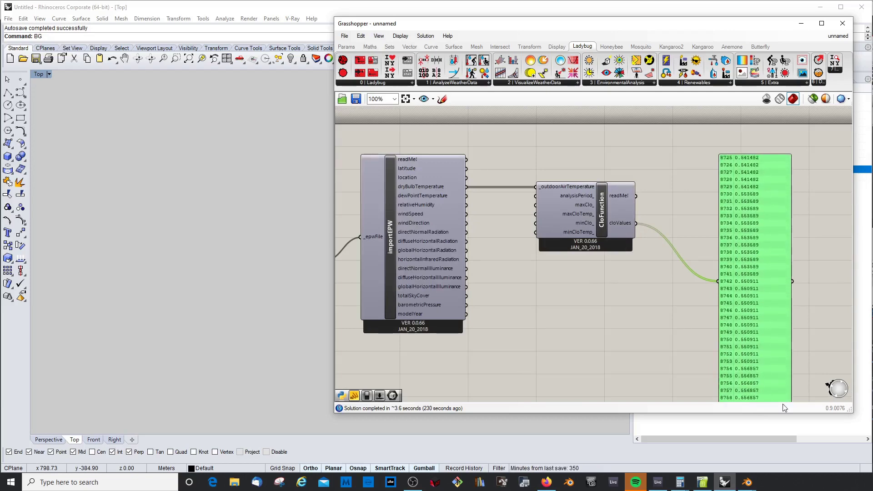
click(673, 324)
scroll(673, 324, down, 3)
scroll(712, 298, up, 3)
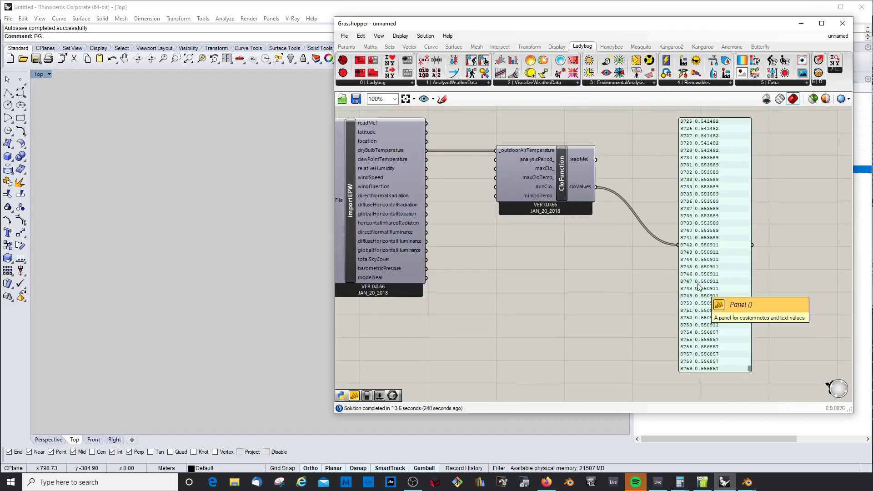
drag(748, 366, 762, 112)
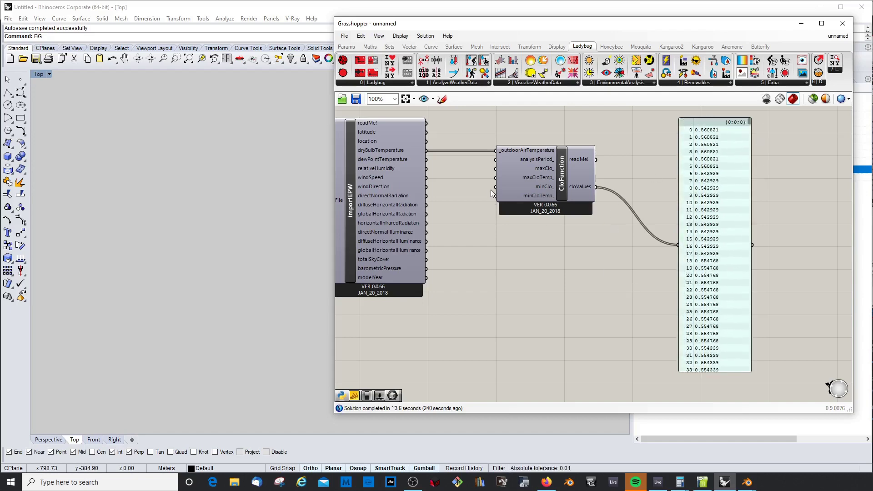
Delete the panel listing CloFunction's clo values
scroll(539, 171, up, 2)
click(551, 181)
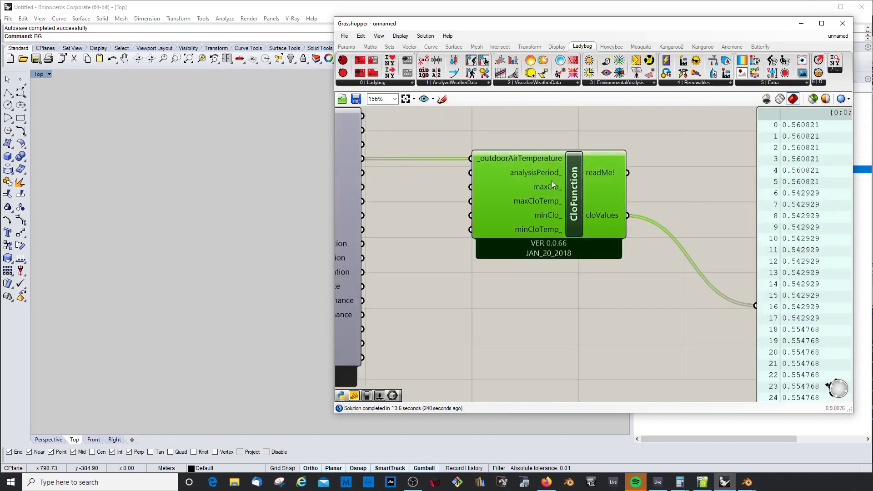
scroll(551, 181, down, 2)
click(744, 204)
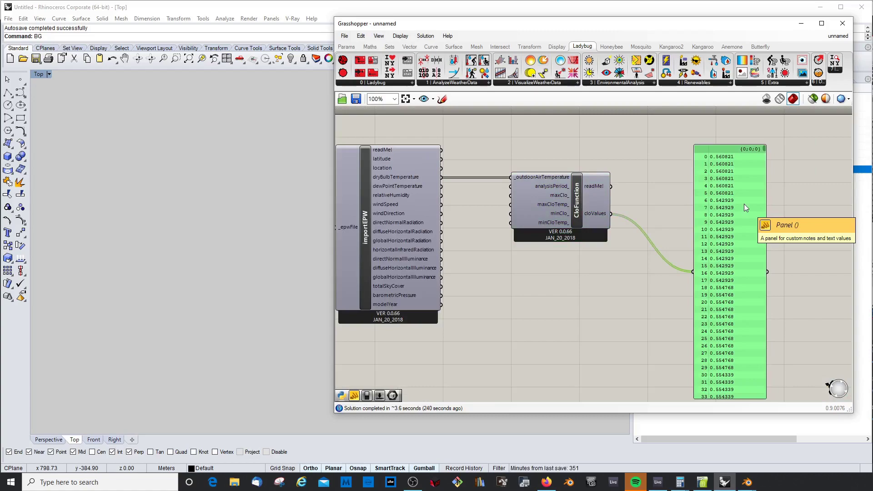
key(Delete)
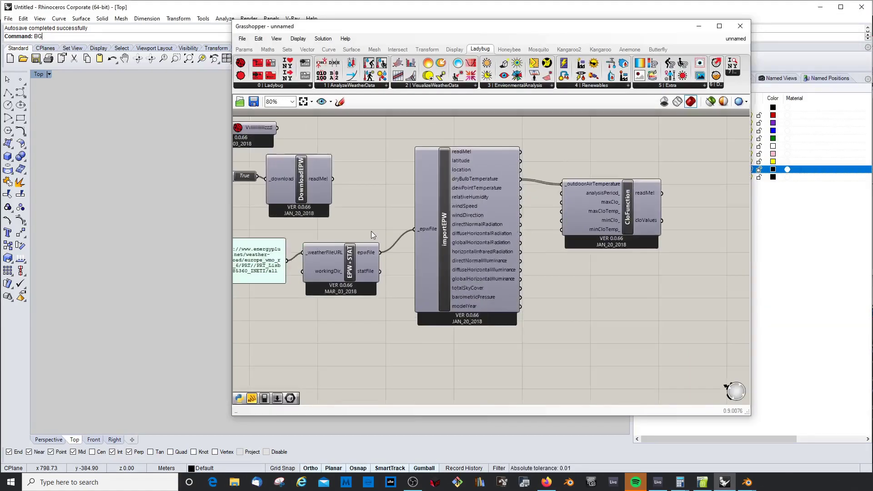
scroll(550, 191, up, 4)
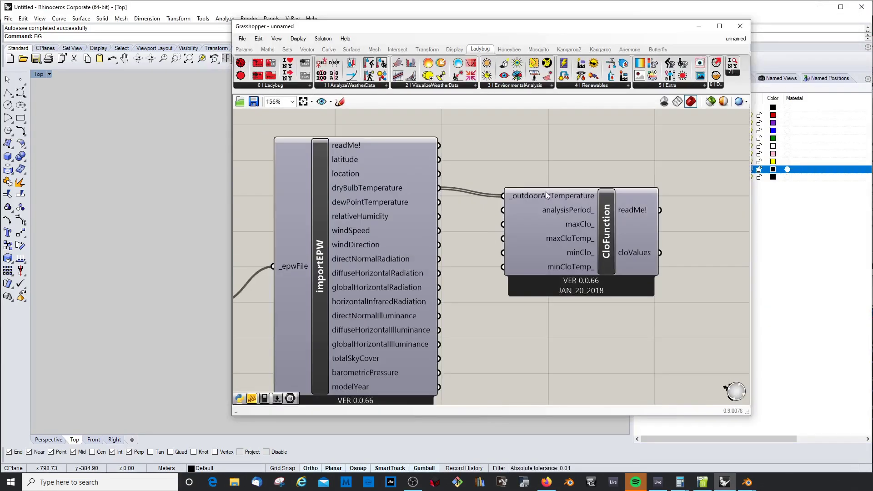
Replace CloFunction with a Sunrise Sunset component placed to the right of importEPW
click(357, 85)
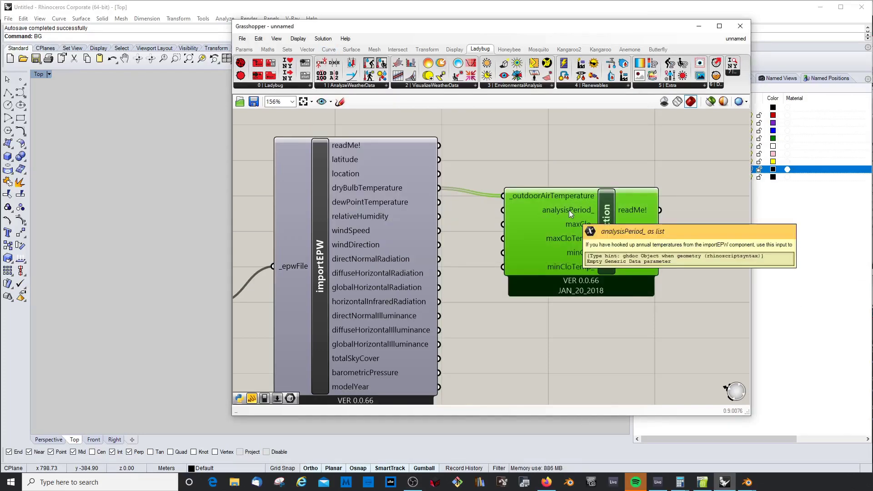
key(Delete)
click(354, 85)
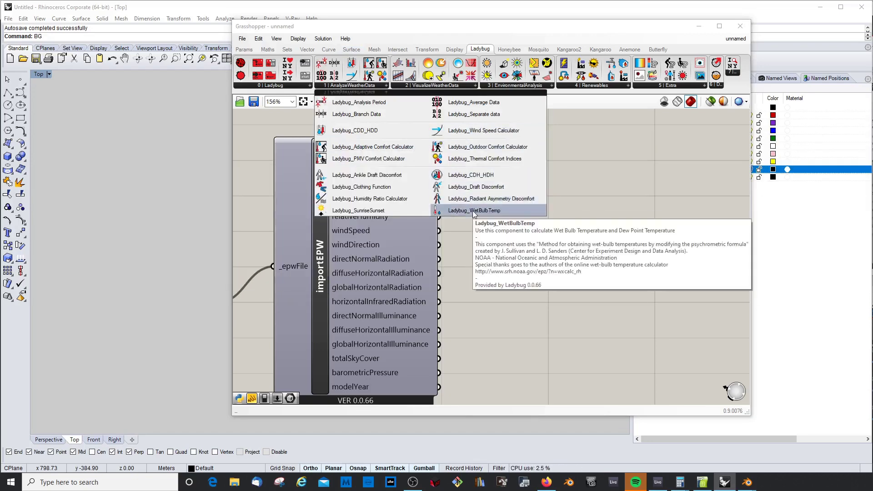
click(359, 211)
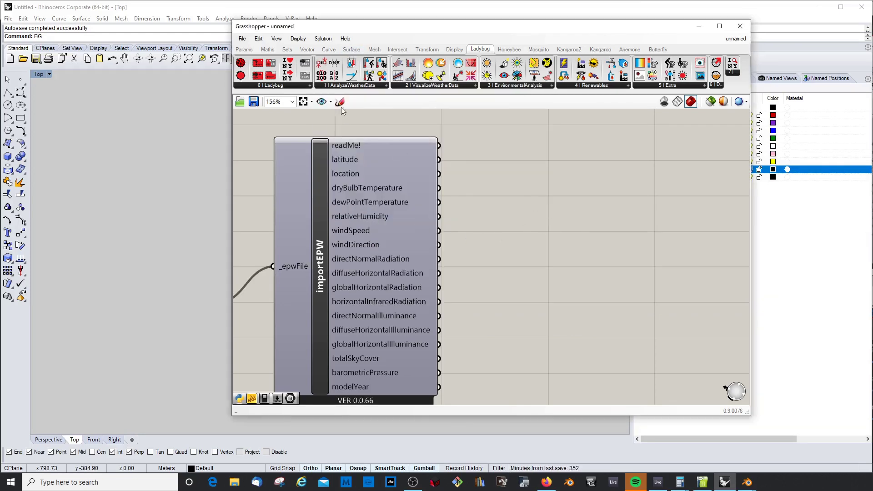
click(486, 188)
drag(496, 164, 636, 198)
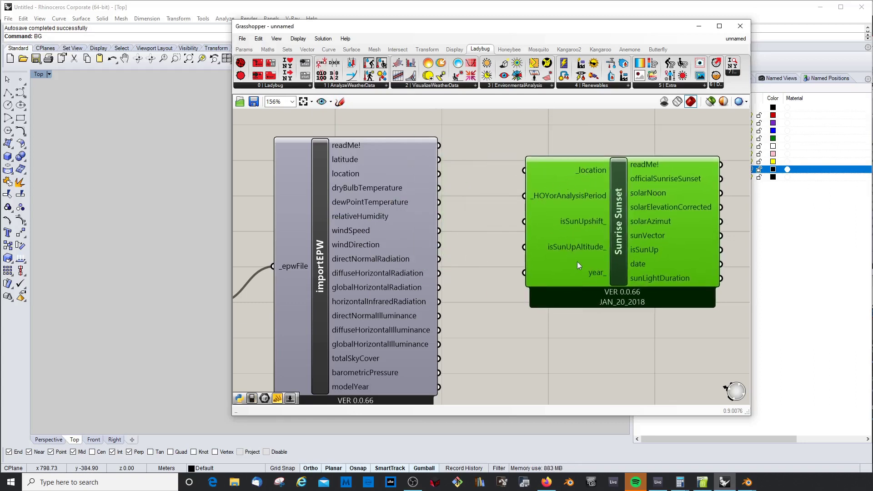
drag(672, 215, 667, 215)
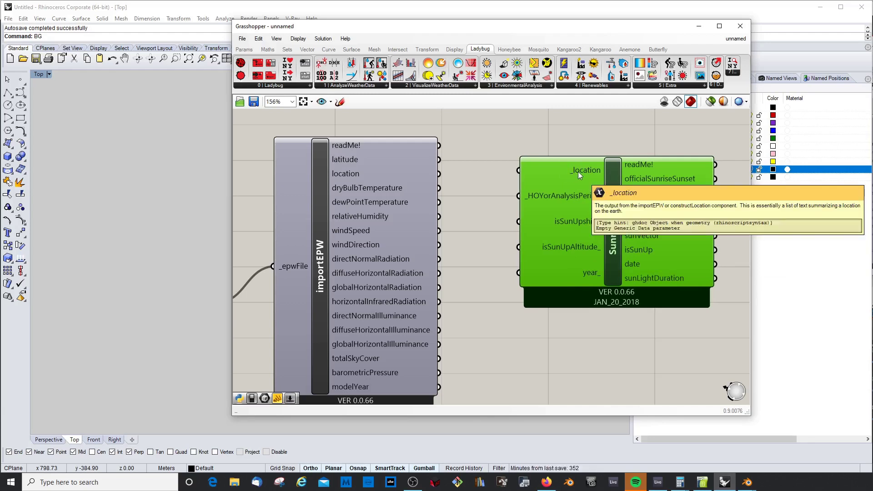
drag(595, 180, 589, 179)
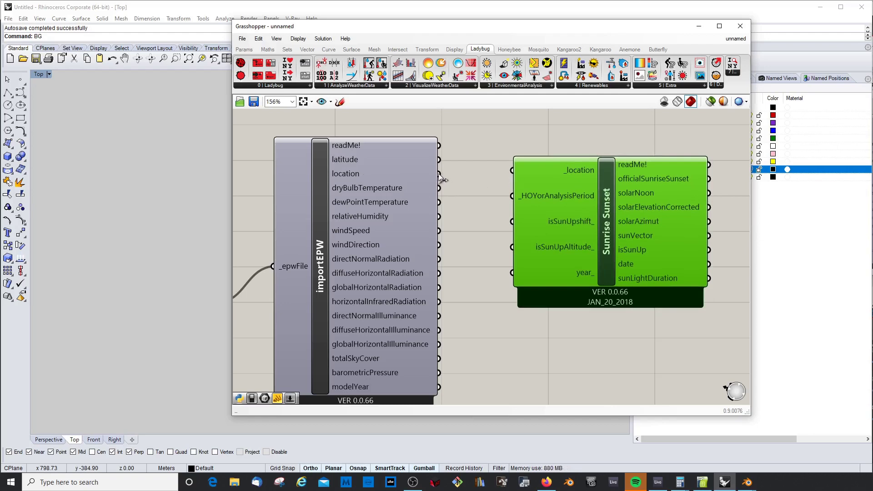
Wire importEPW location into Sunrise Sunset's _location and shift the component further right
drag(439, 175, 511, 170)
drag(607, 214, 618, 218)
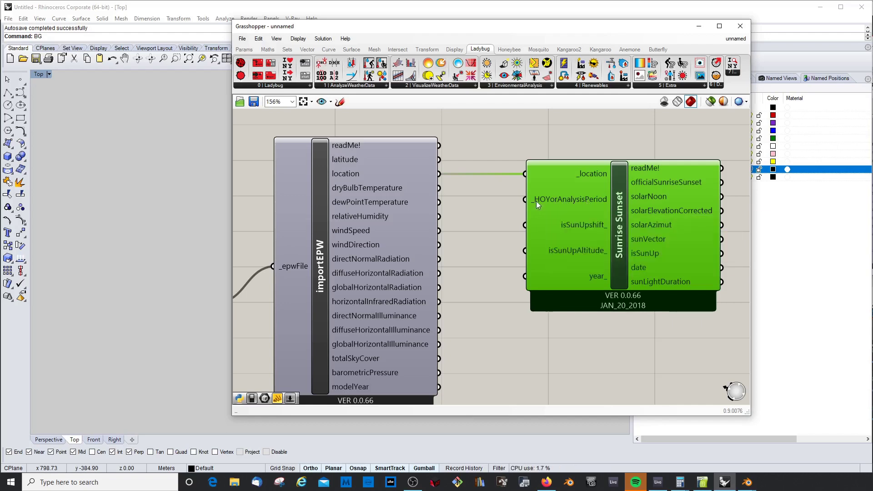
drag(563, 203, 586, 203)
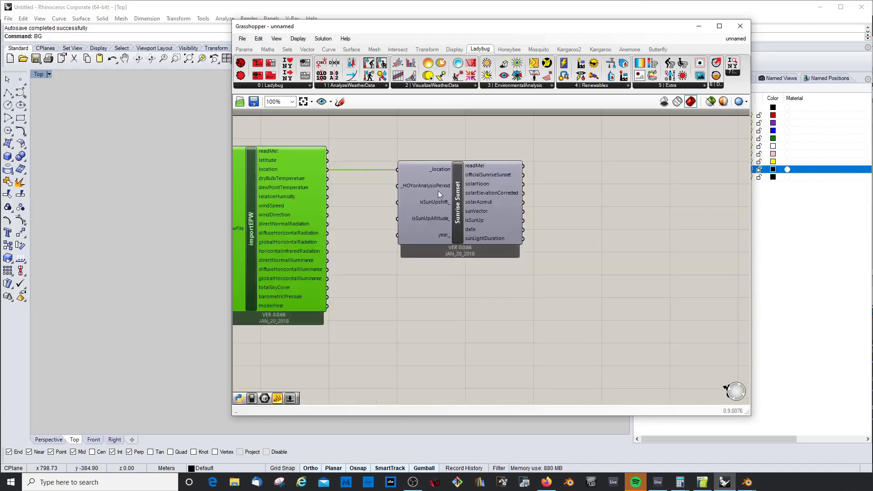
drag(437, 190, 513, 190)
Add a number slider set to 500 and arrange it with Sunrise Sunset and its output panel
double_click(436, 208)
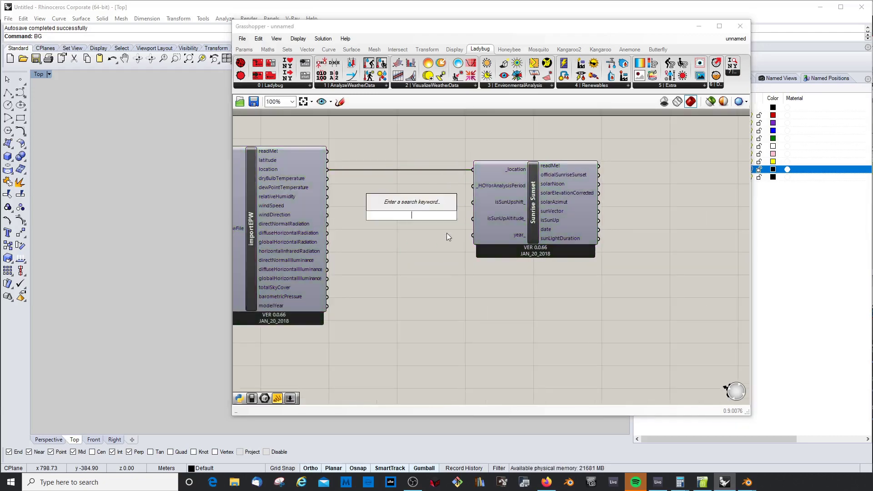
text(500)
key(Return)
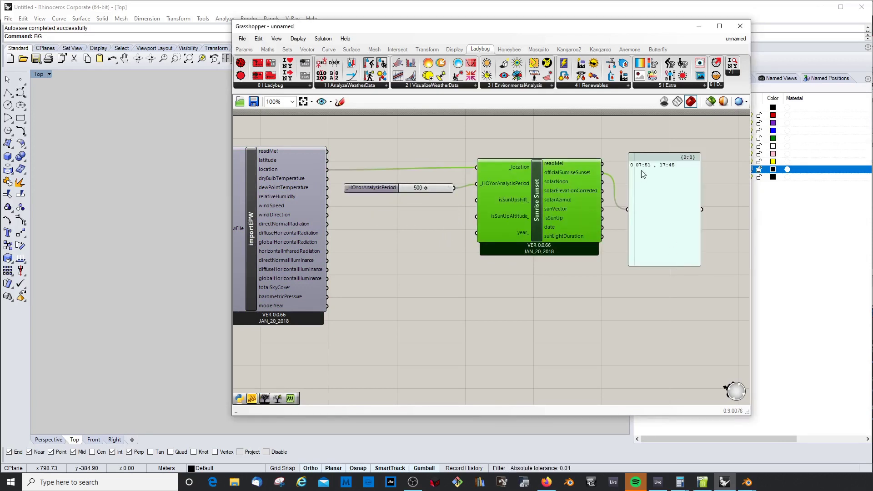
drag(662, 163, 661, 144)
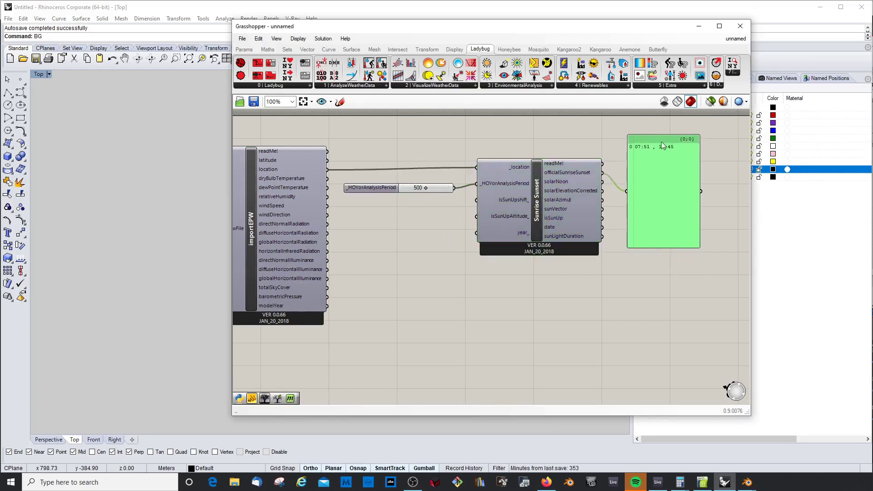
drag(538, 204, 537, 219)
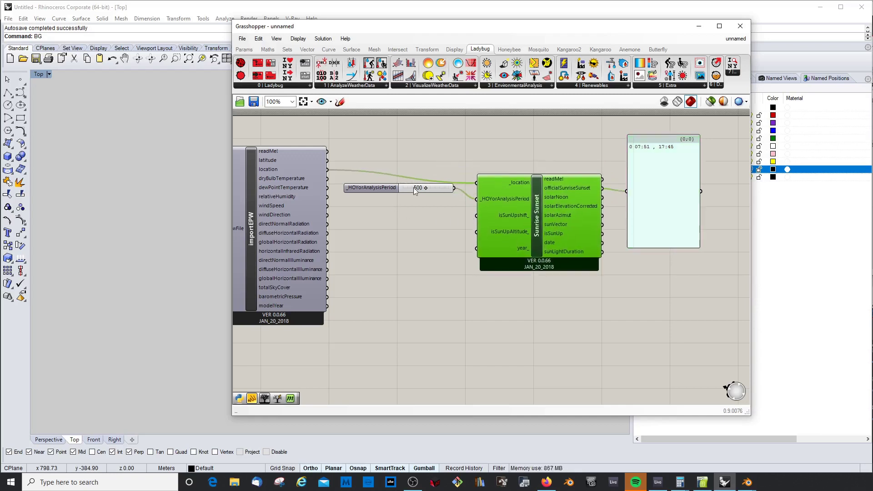
drag(413, 187, 414, 198)
click(658, 140)
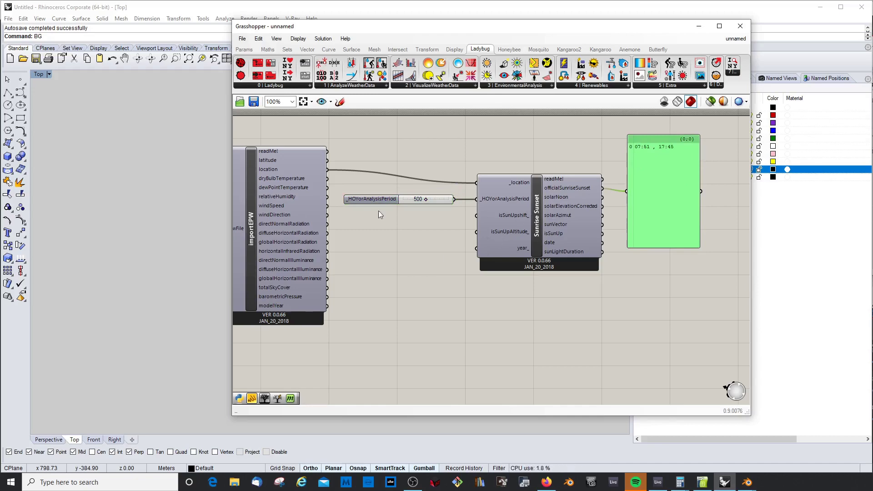
scroll(479, 230, down, 4)
scroll(376, 233, up, 5)
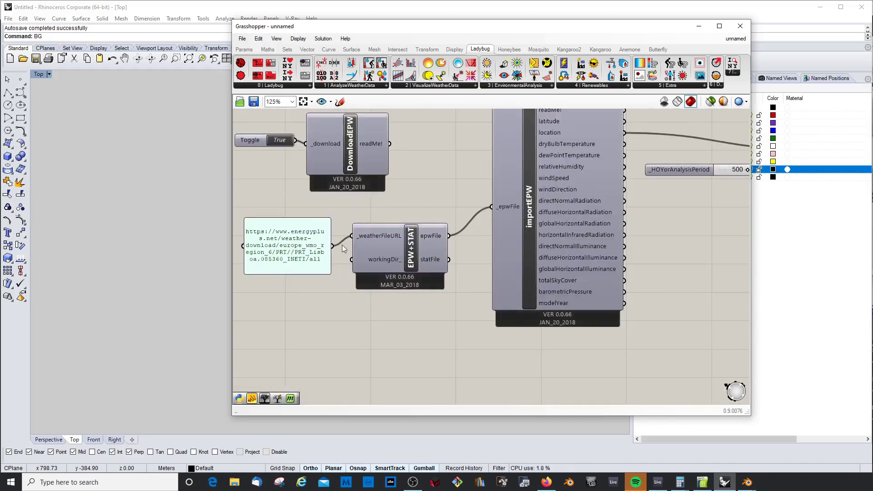
click(305, 249)
click(303, 285)
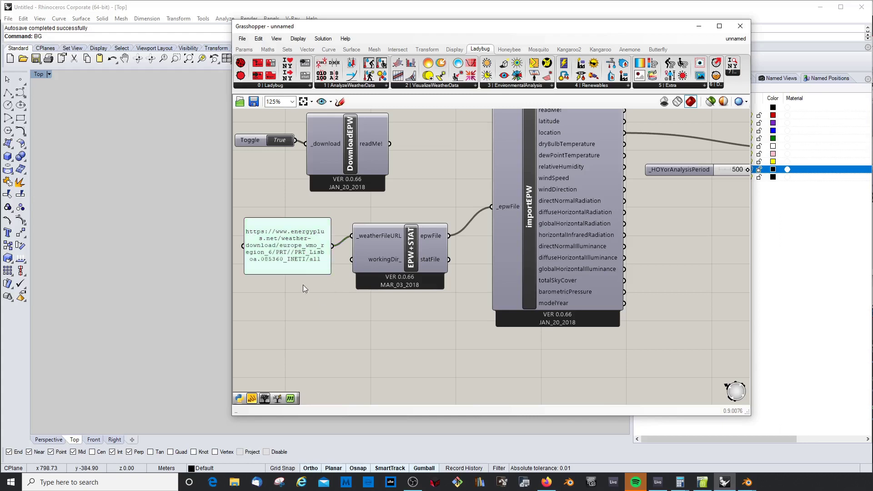
click(290, 243)
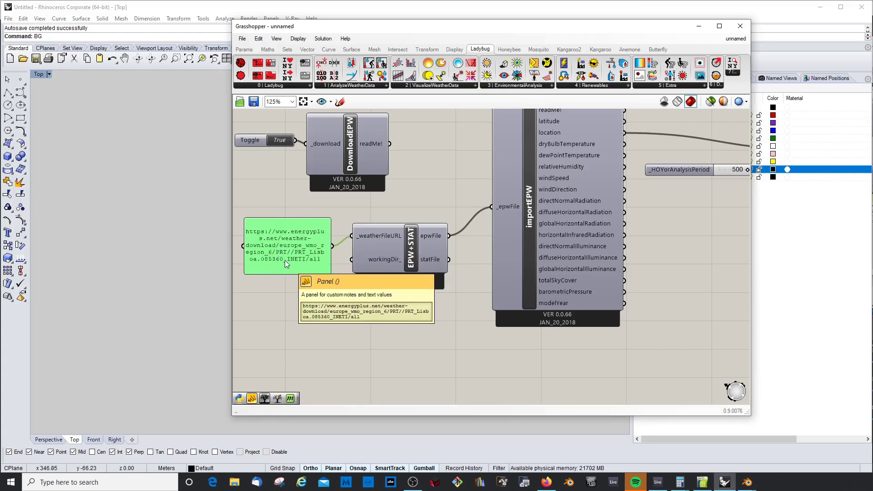
click(309, 288)
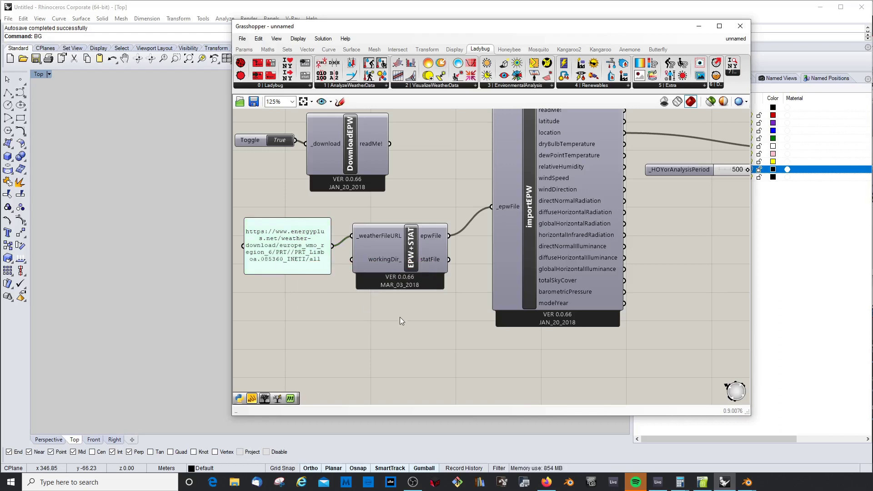
scroll(400, 318, down, 3)
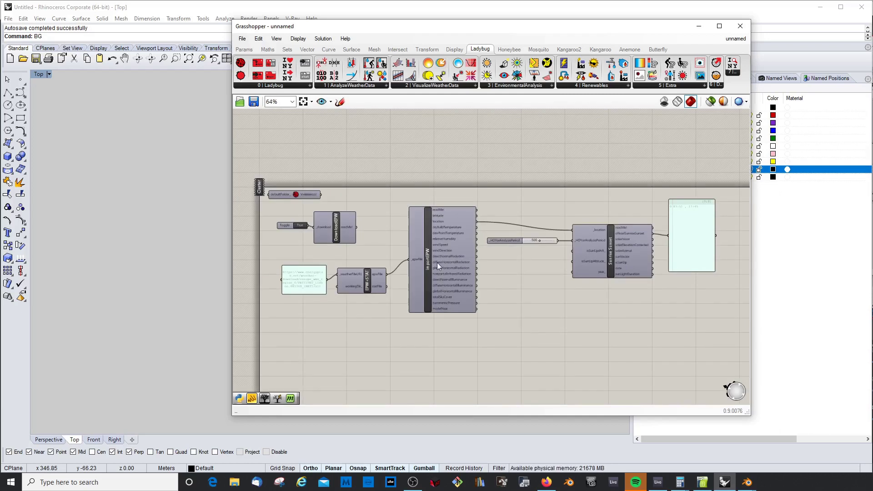
click(260, 185)
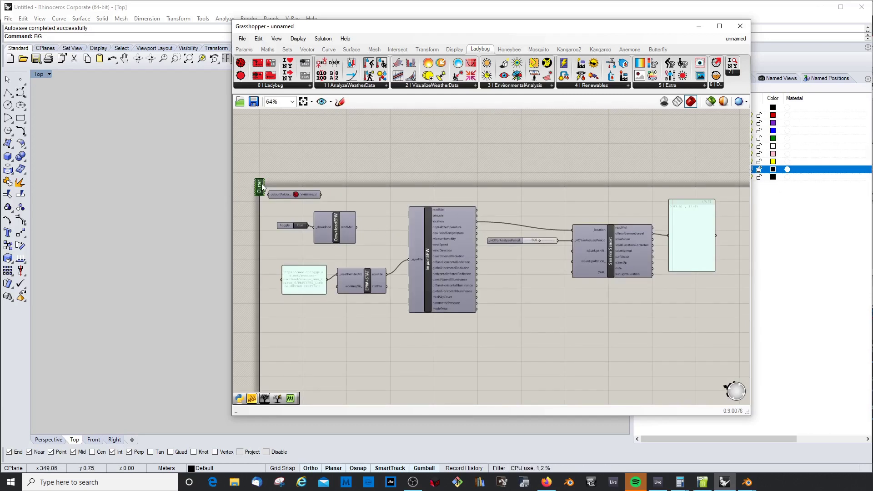
click(470, 287)
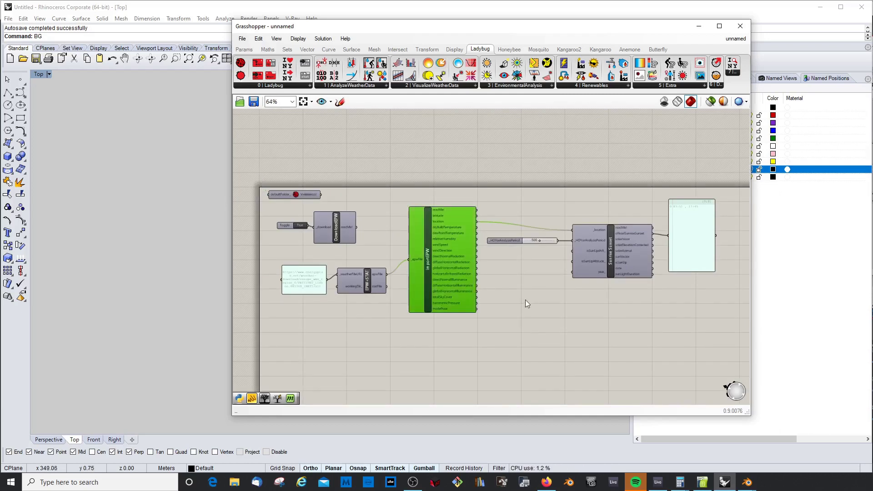
click(525, 299)
scroll(533, 272, up, 1)
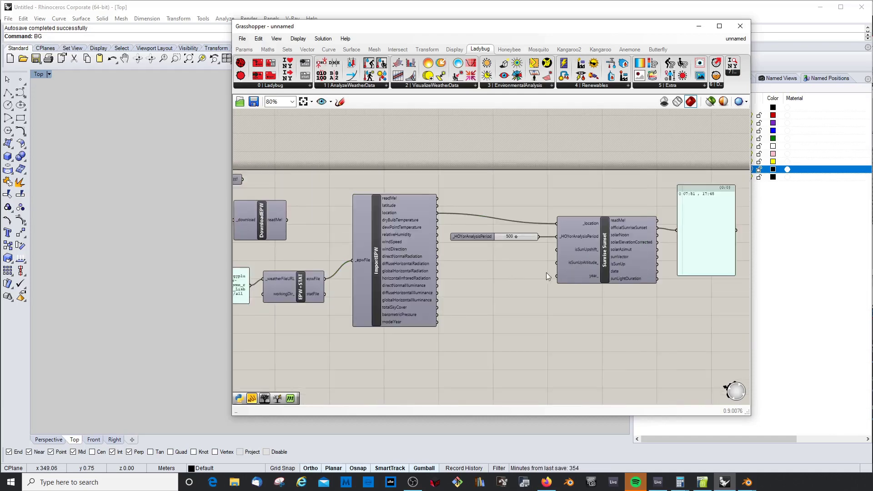
scroll(547, 272, down, 1)
scroll(523, 277, up, 1)
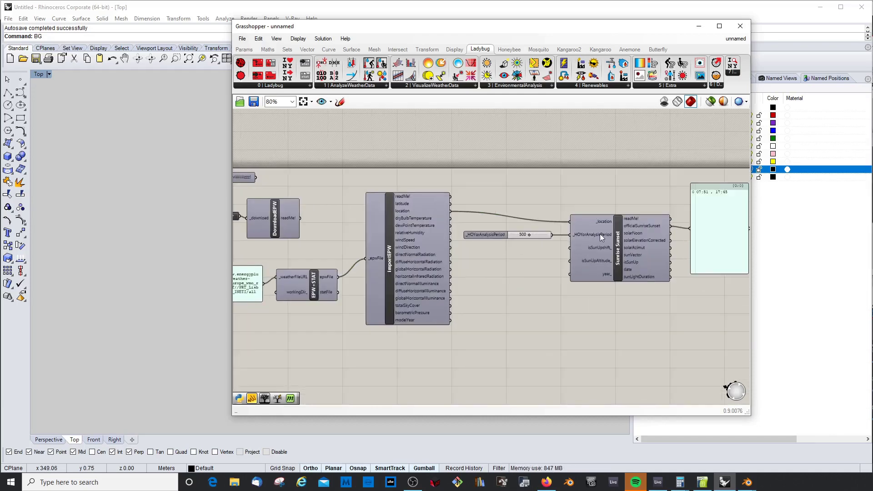
click(596, 247)
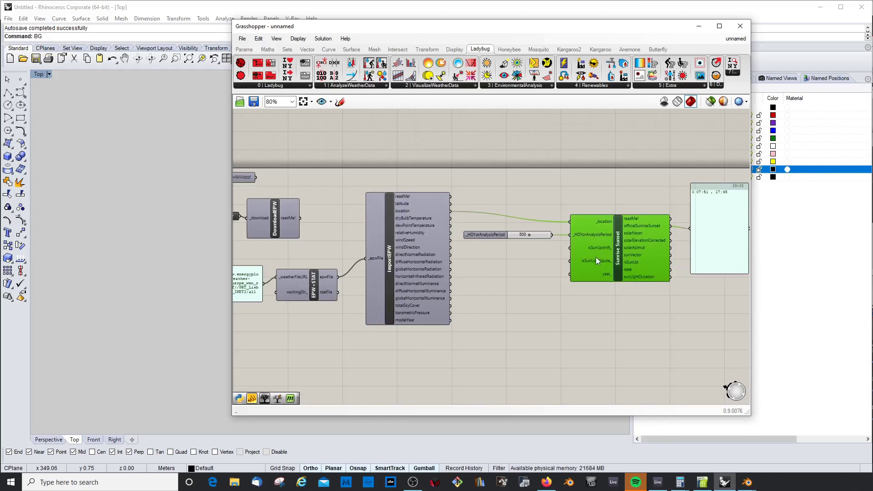
click(499, 259)
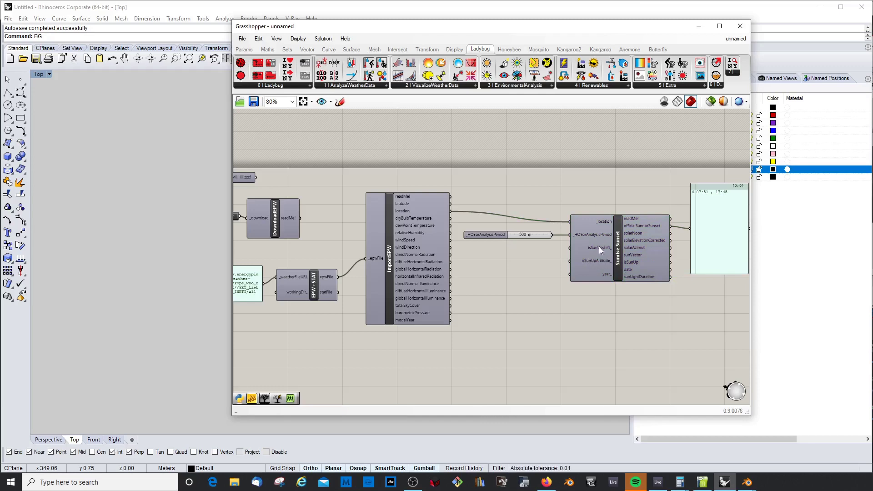
mouse_move(597, 261)
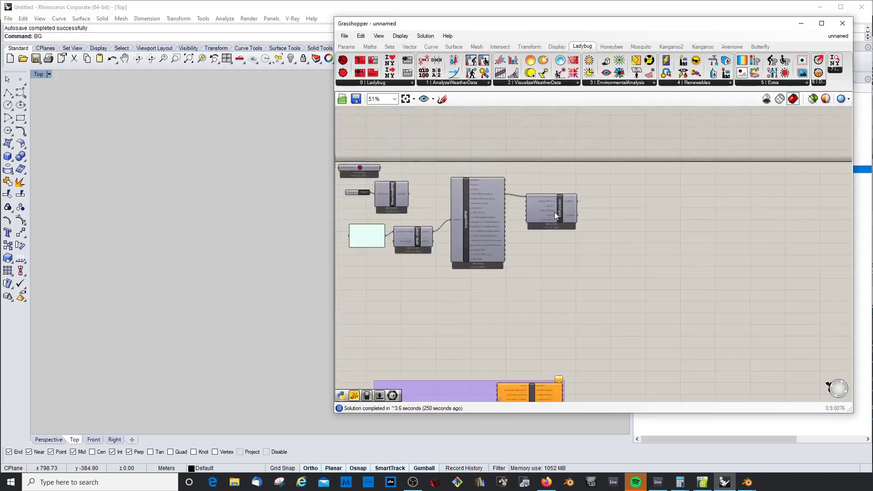
scroll(554, 212, up, 3)
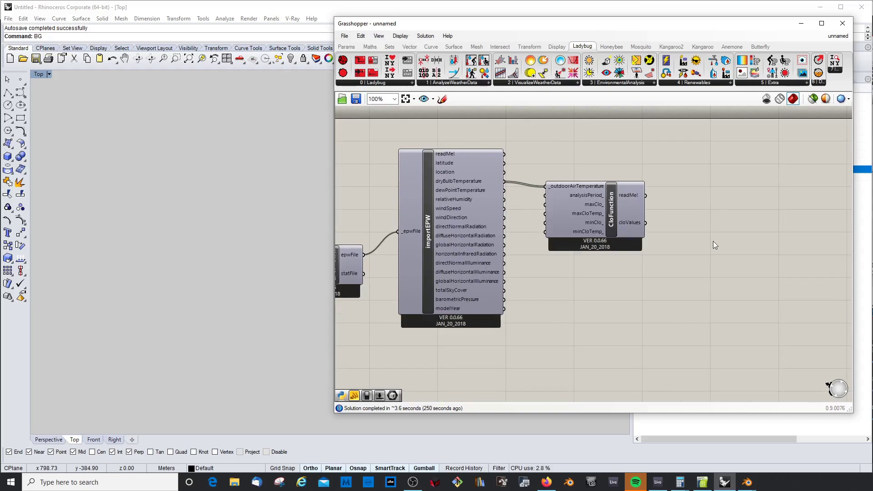
scroll(712, 243, down, 1)
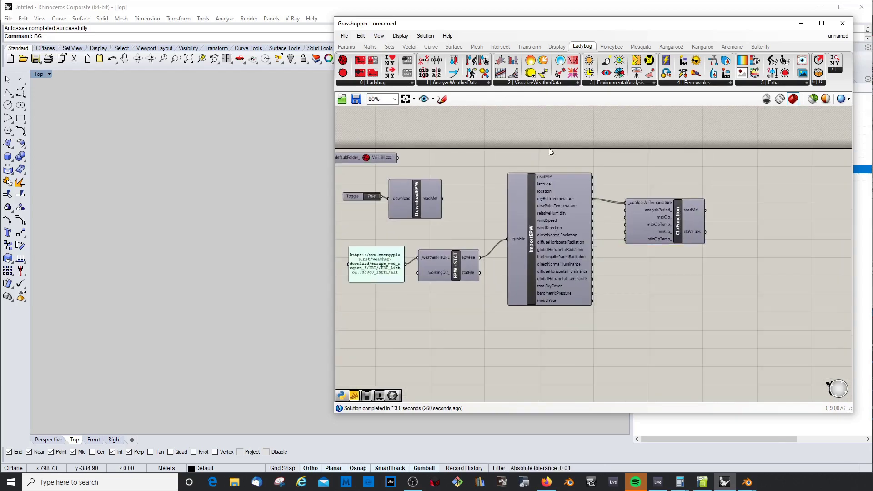
click(541, 83)
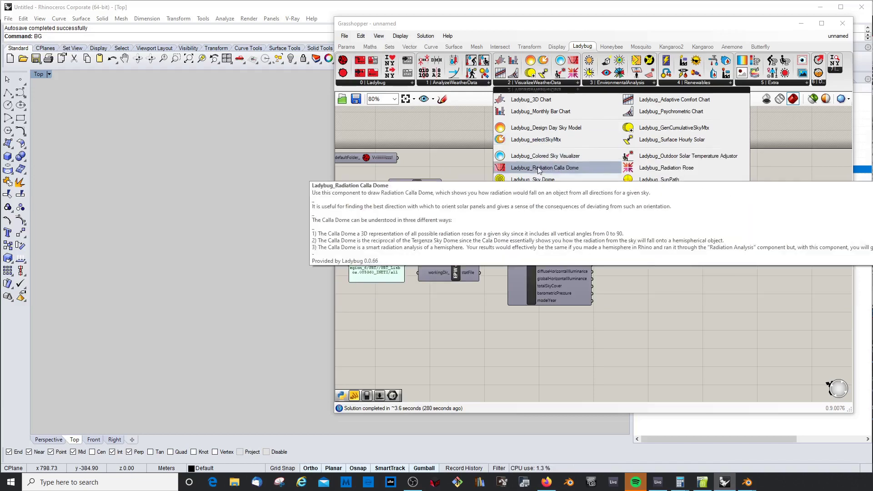
click(639, 288)
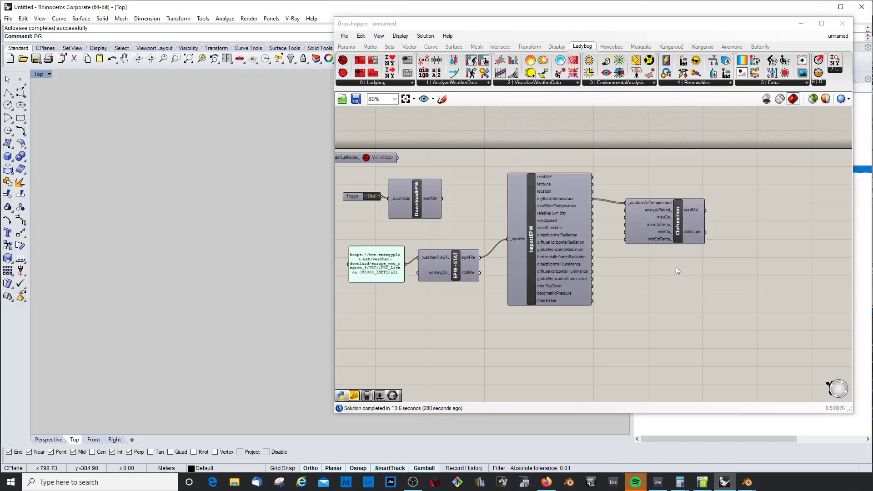